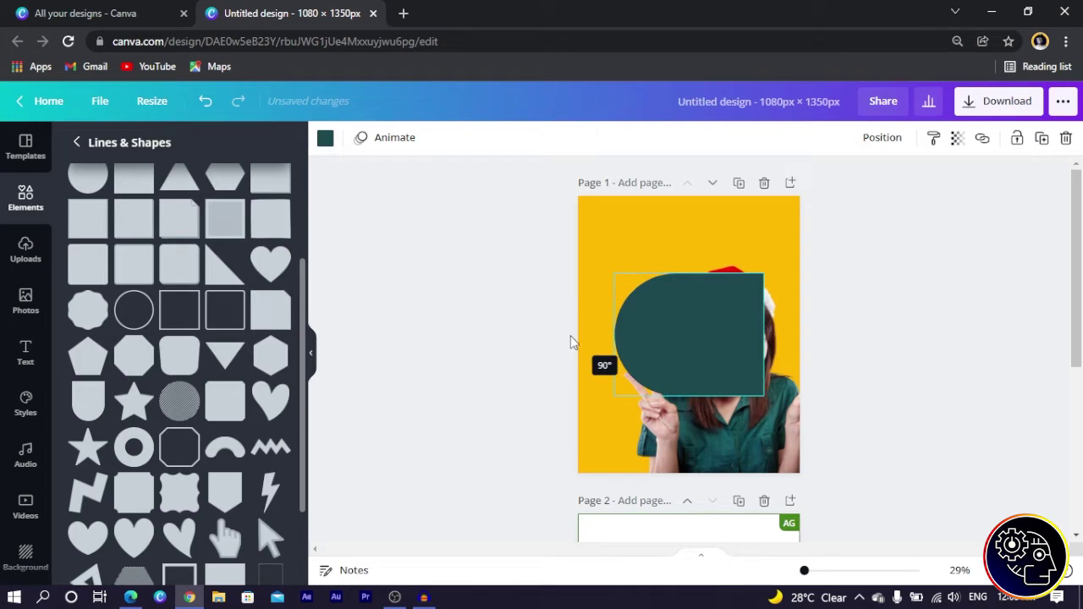
# Step: Rotate the teal shape a quarter turn, shrink it, and move it near the top
pyautogui.moveTo(570, 342); pyautogui.dragTo(573, 339)
pyautogui.moveTo(696, 363); pyautogui.dragTo(679, 307)
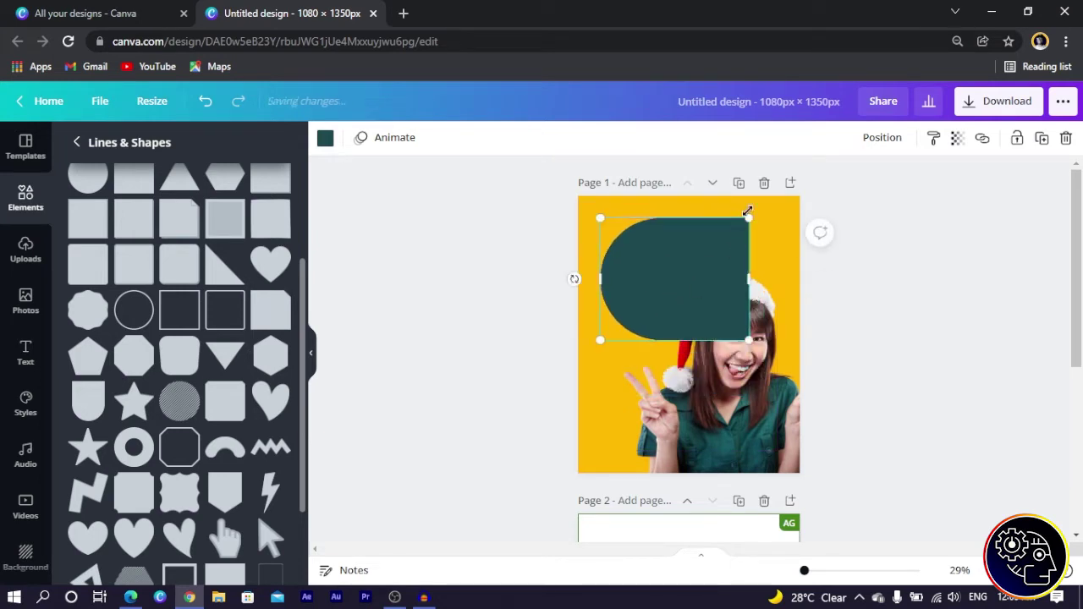
pyautogui.moveTo(748, 212); pyautogui.dragTo(648, 300)
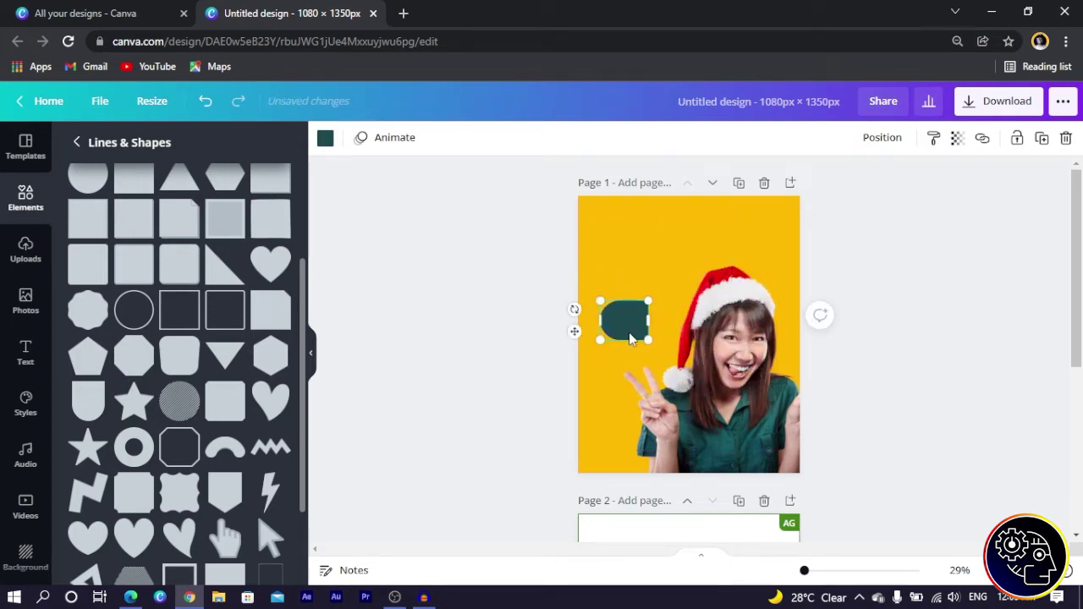
pyautogui.moveTo(630, 339); pyautogui.dragTo(673, 252)
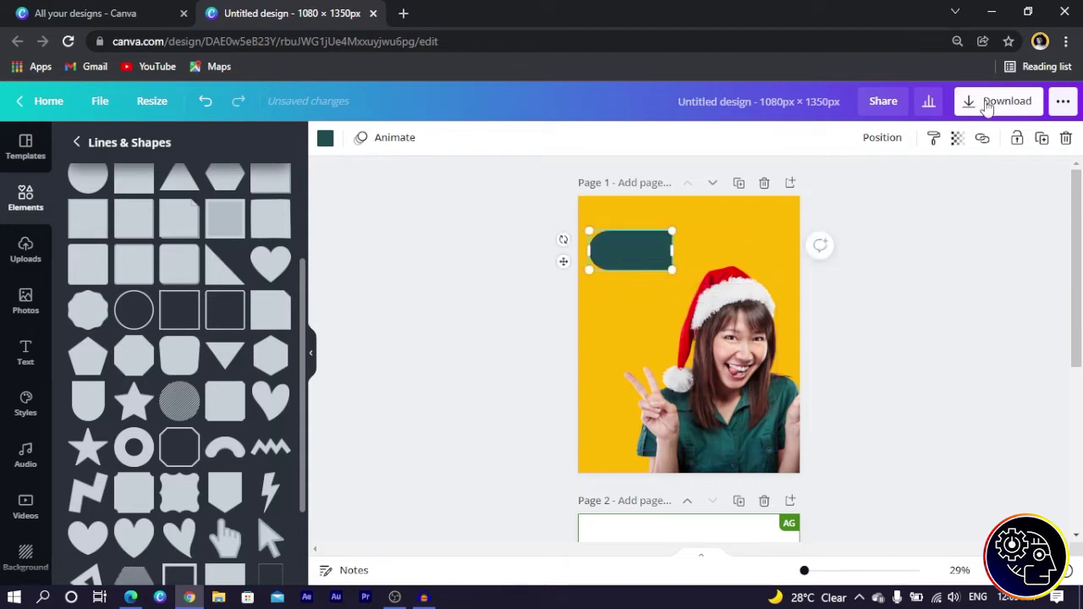
# Step: Duplicate the half-shape, turn the copy 180°, butt them together, and group them into a pill
pyautogui.click(1042, 140)
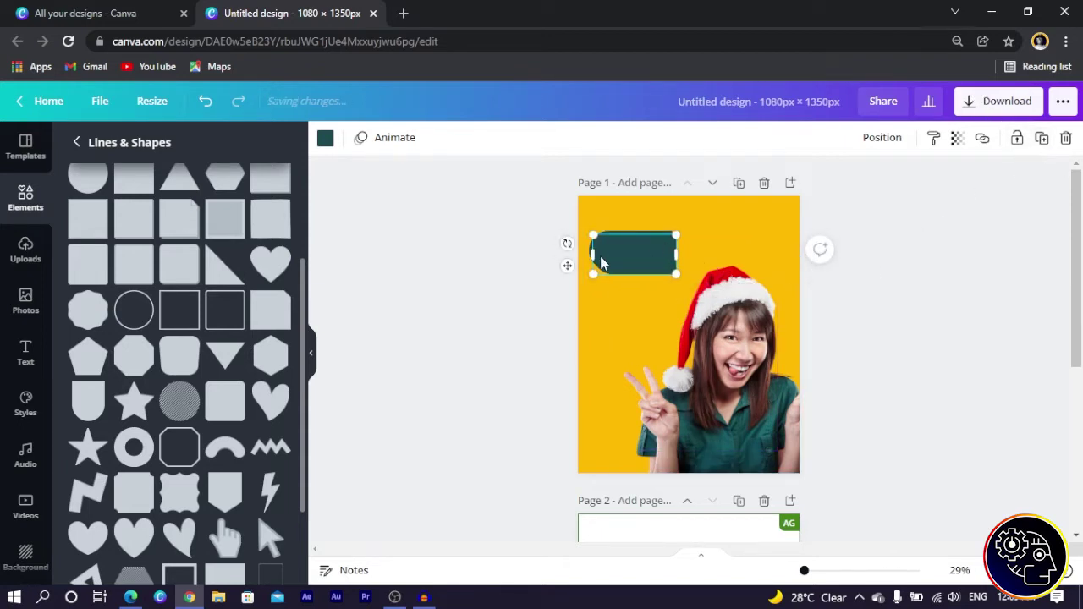
pyautogui.moveTo(567, 243); pyautogui.dragTo(684, 266)
pyautogui.moveTo(609, 250); pyautogui.dragTo(694, 247)
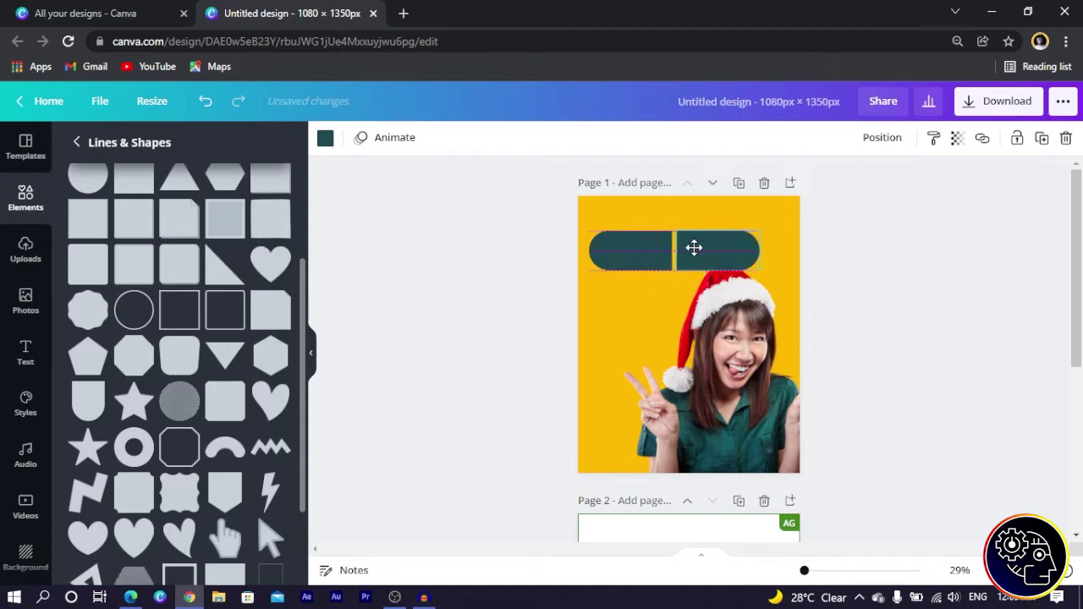
pyautogui.keyDown('shift'); pyautogui.click(669, 246); pyautogui.keyUp('shift')
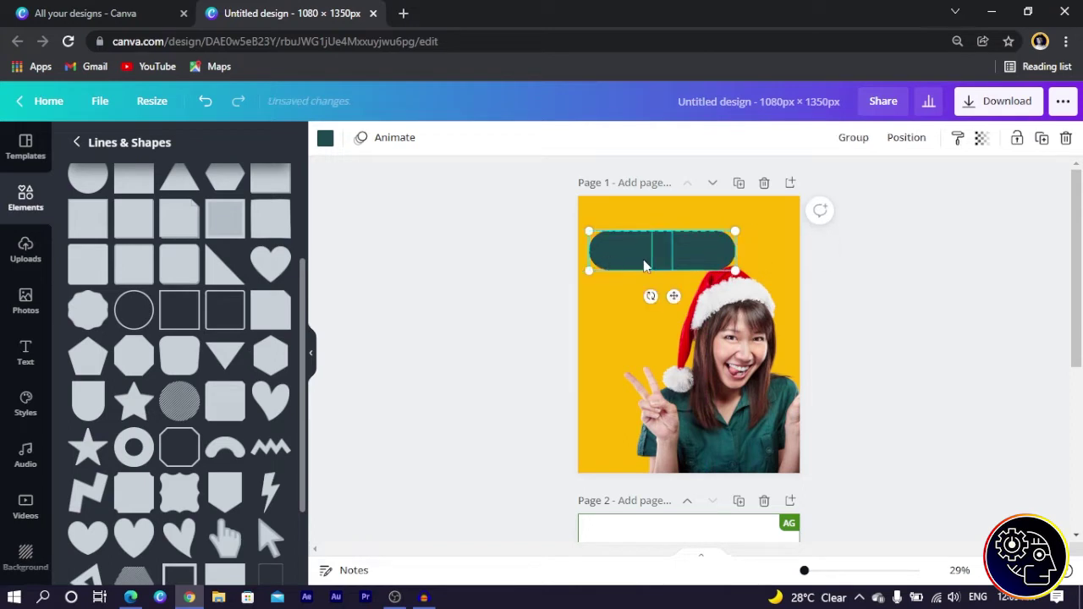
pyautogui.click(857, 138)
# Step: Enlarge the pill, tilt it slightly counter-clockwise, and tuck it behind the photo above the hat
pyautogui.moveTo(739, 223); pyautogui.dragTo(783, 224)
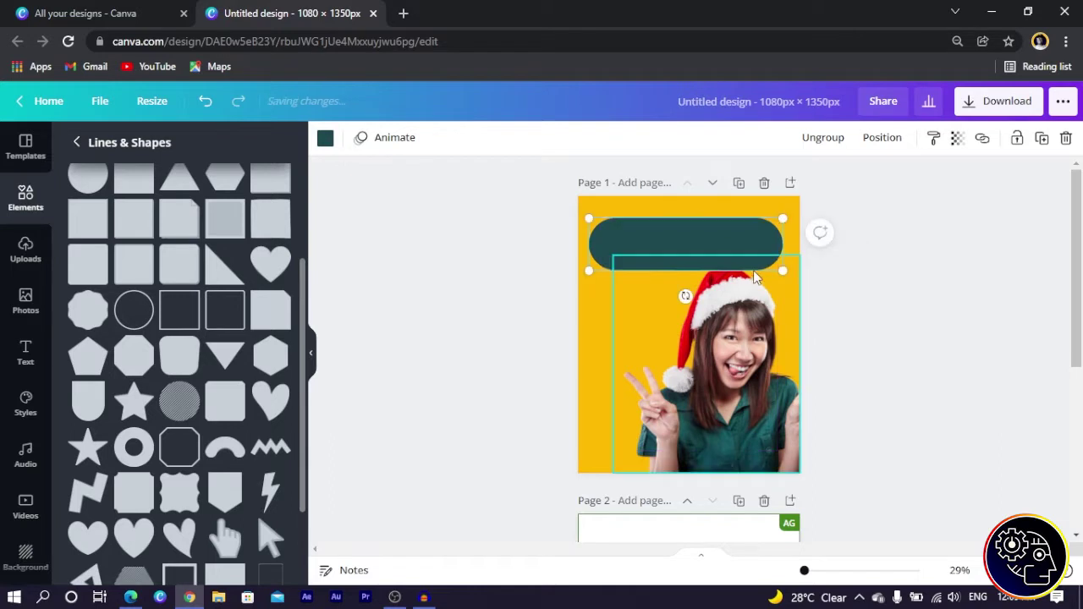
pyautogui.moveTo(683, 296); pyautogui.dragTo(688, 299)
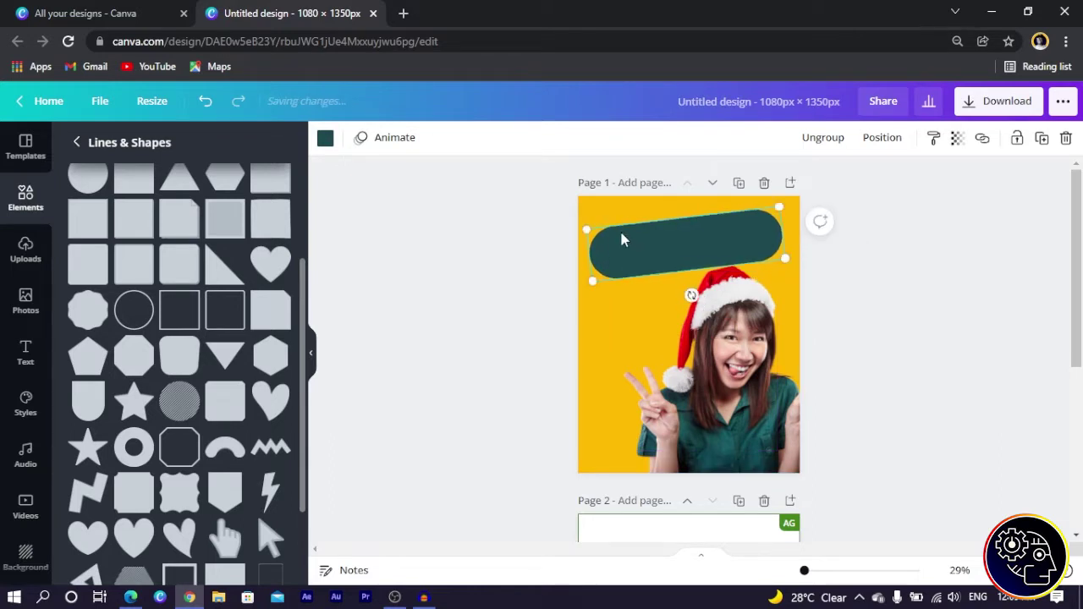
pyautogui.moveTo(622, 240); pyautogui.dragTo(626, 254)
pyautogui.hotkey('ctrl', '[')
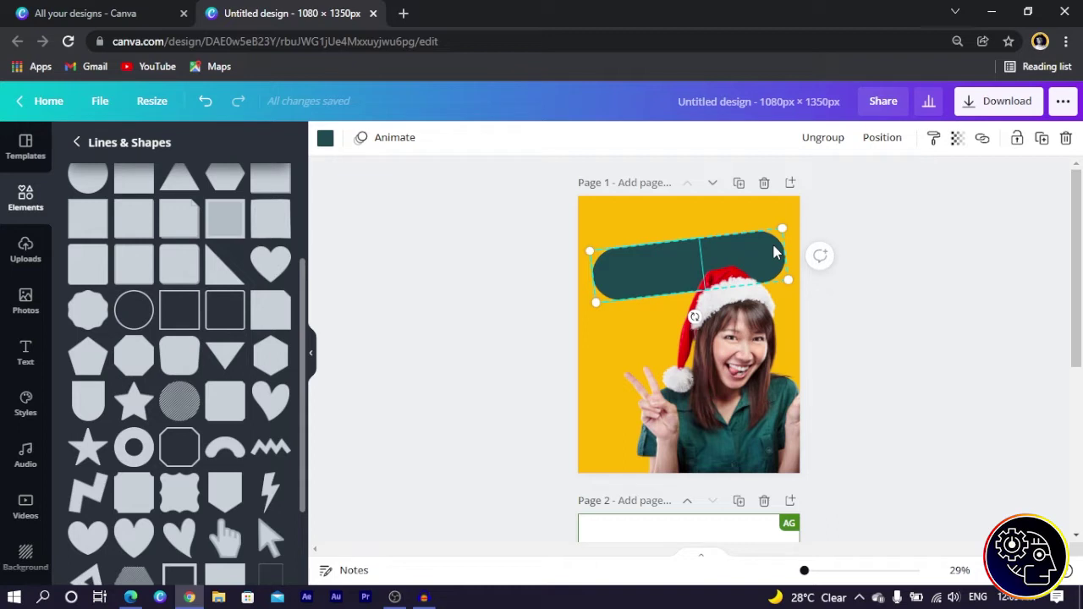
# Step: Recolour both halves of the grouped pill from dark teal to the default purple
pyautogui.click(881, 139)
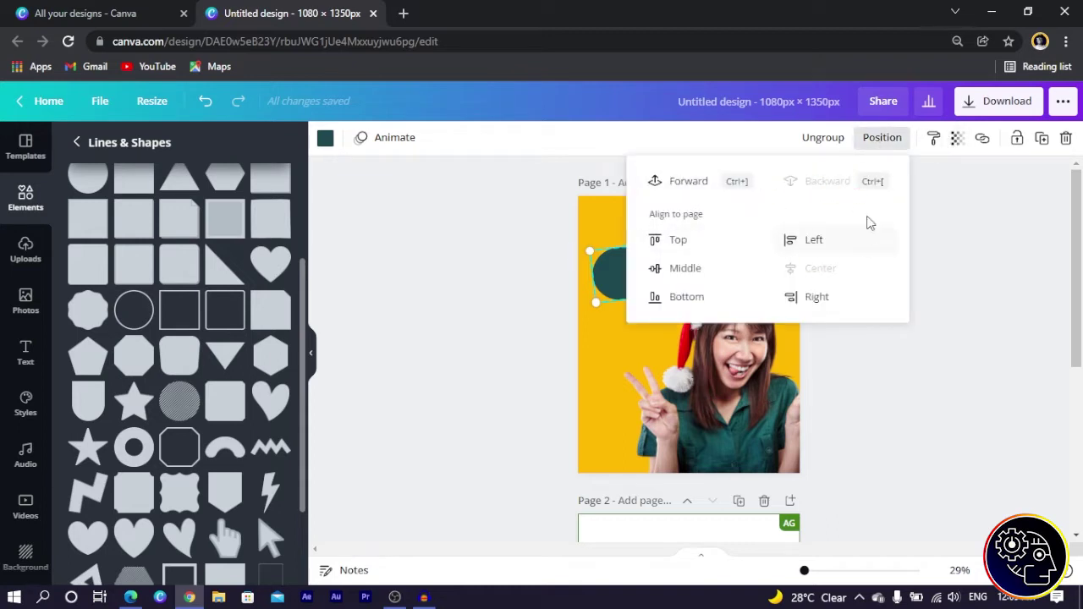
pyautogui.click(520, 246)
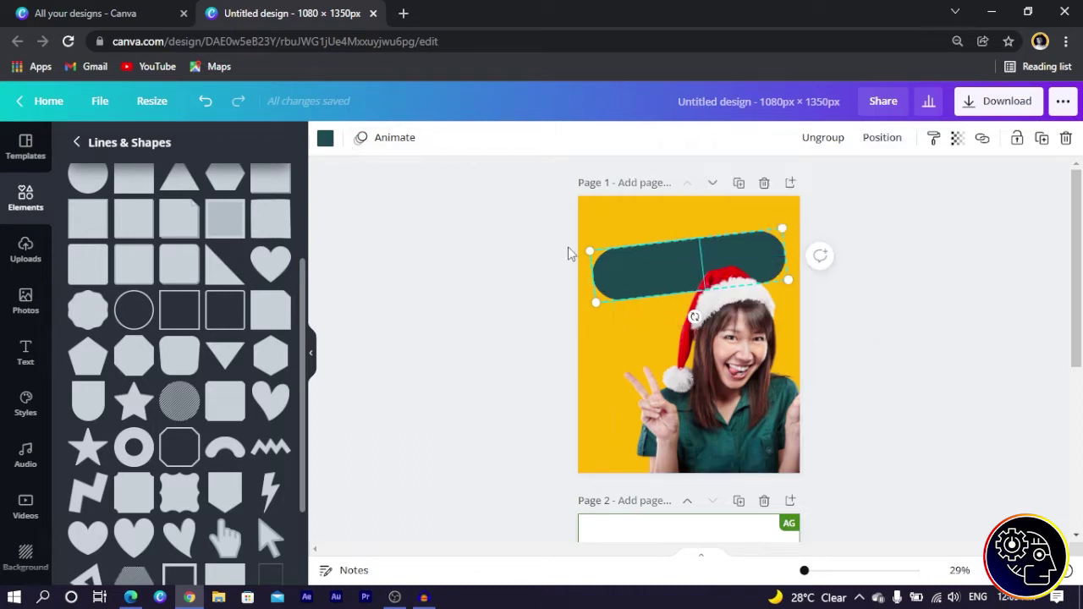
pyautogui.click(325, 139)
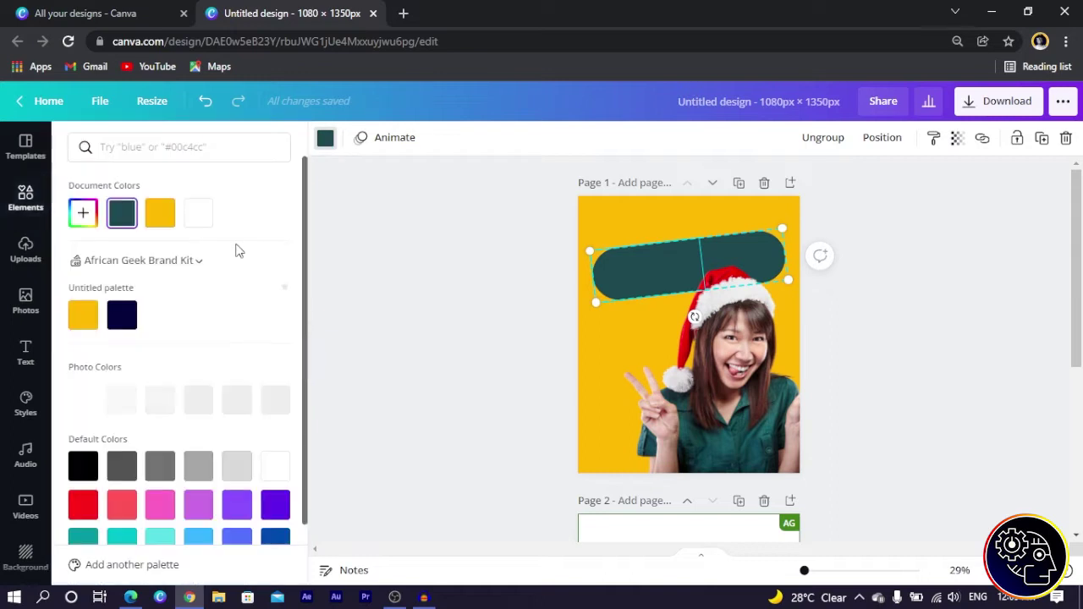
pyautogui.scroll(-1, 119, 375)
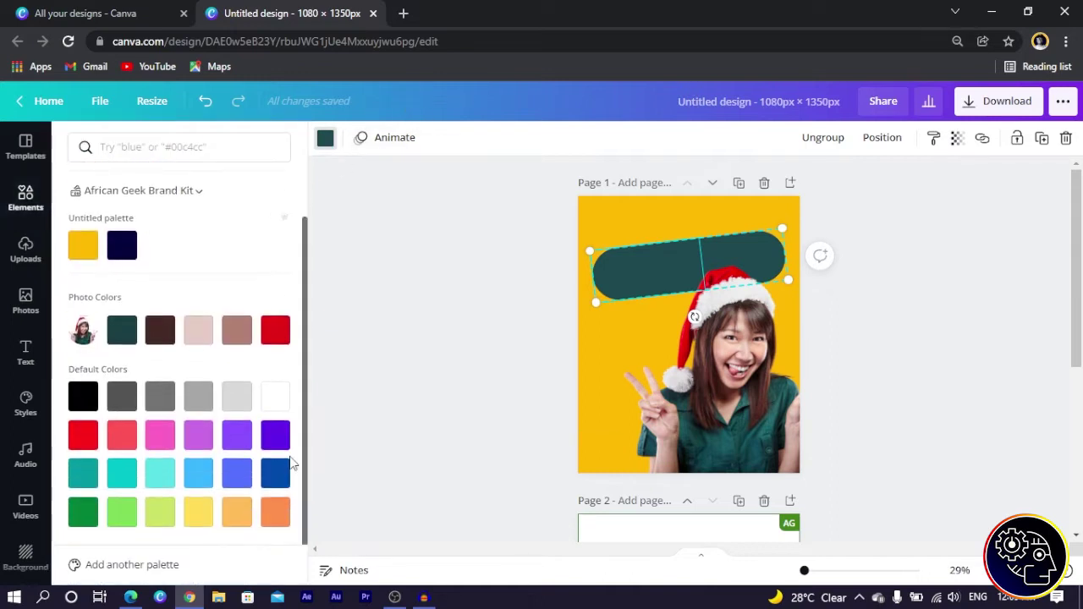
pyautogui.click(275, 435)
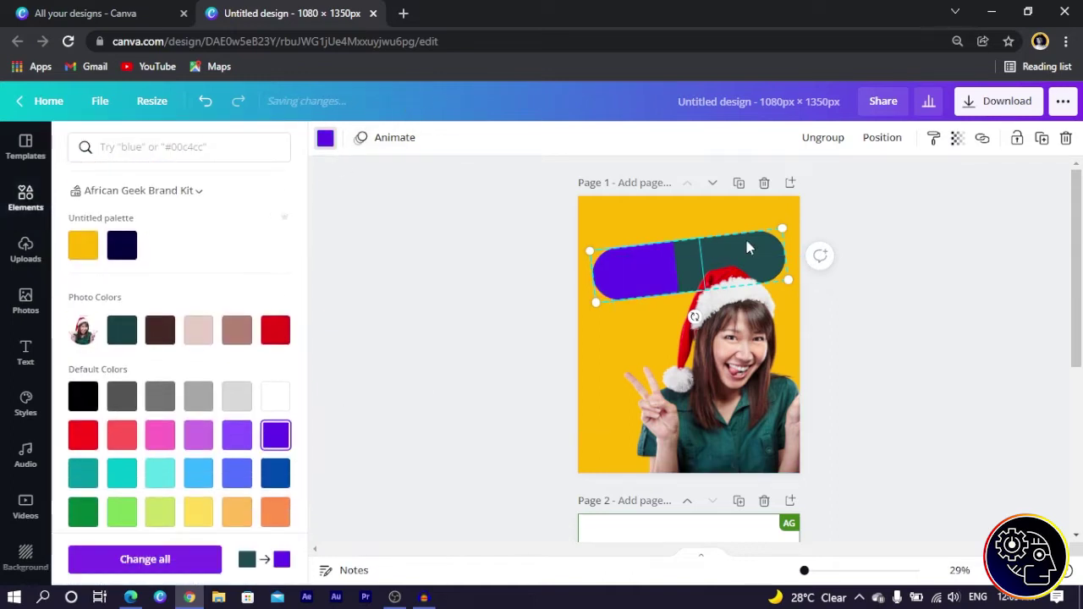
pyautogui.click(275, 435)
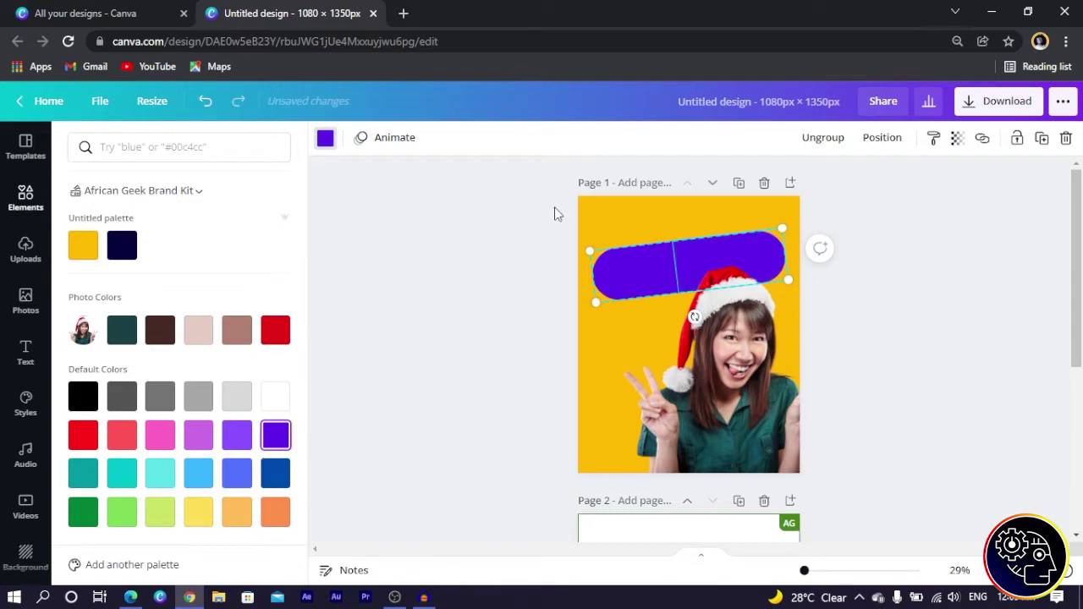
pyautogui.click(525, 226)
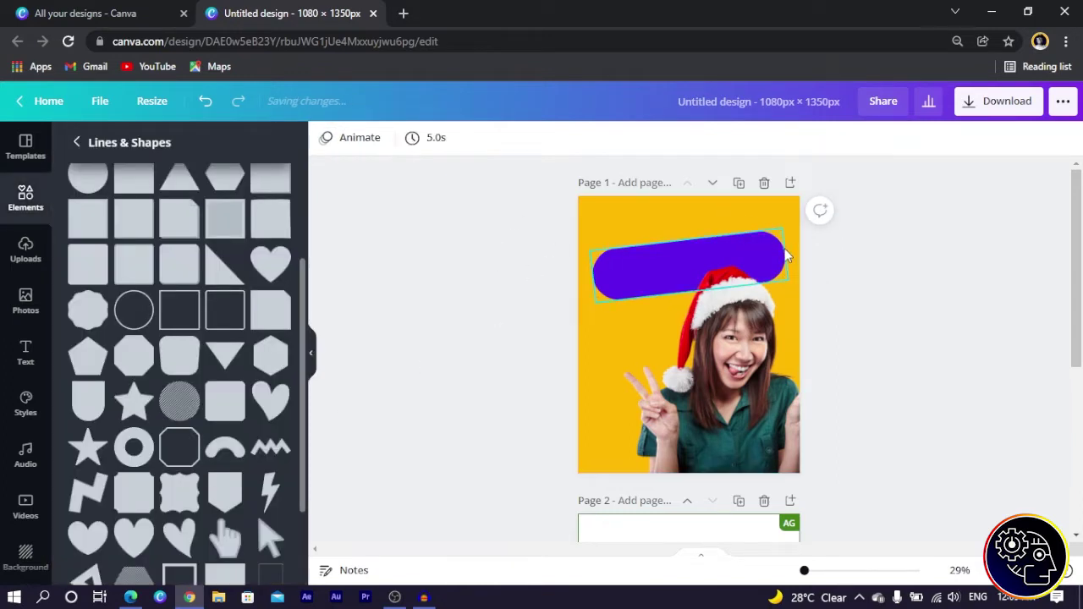
pyautogui.click(692, 253)
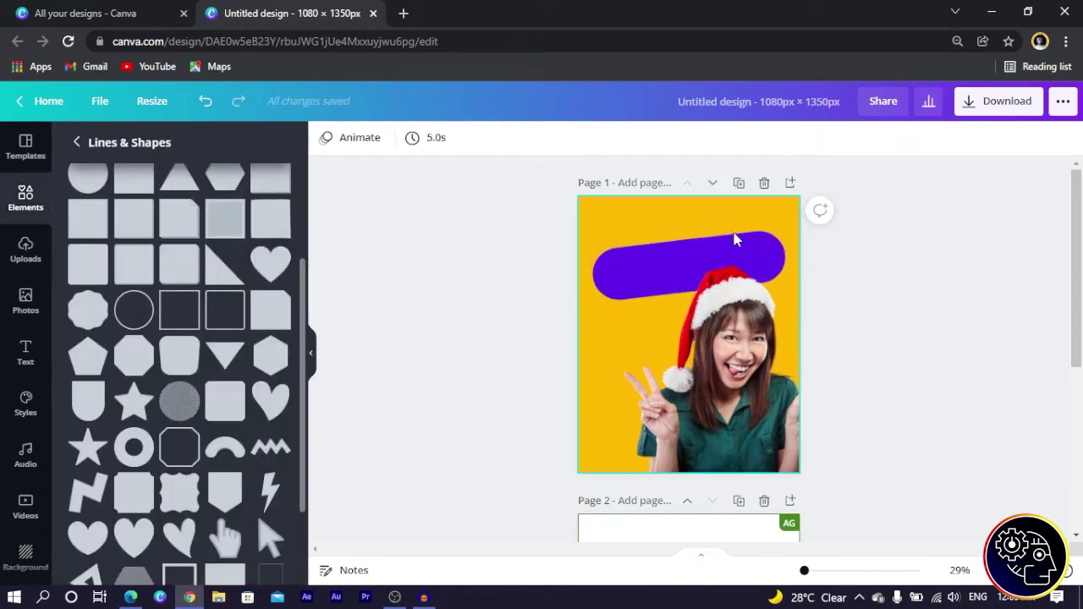
pyautogui.click(743, 249)
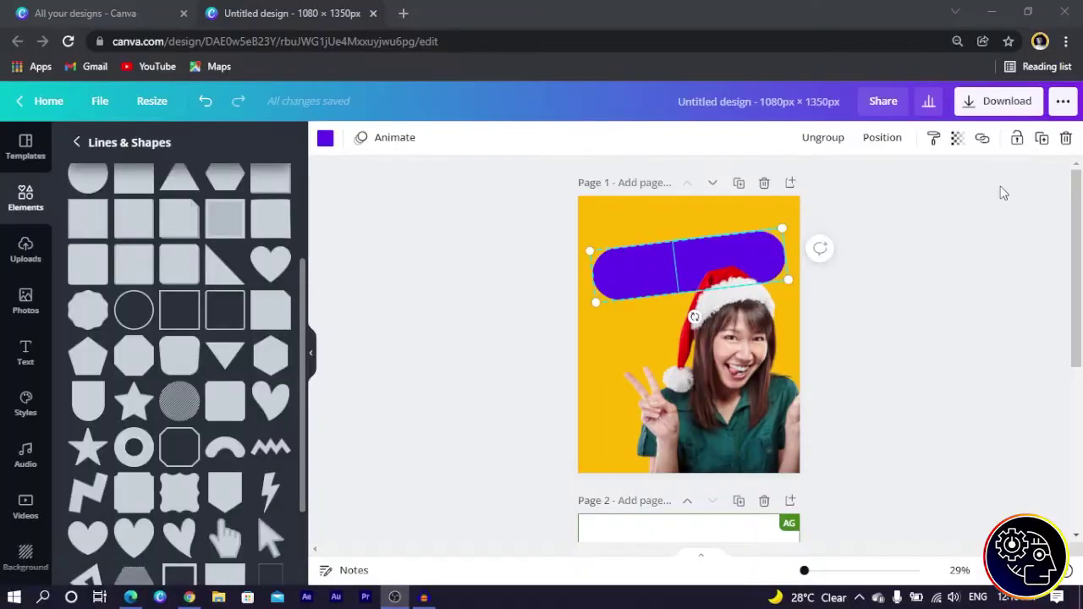
# Step: Duplicate the purple pill, shrink the copy, and make it white over the original
pyautogui.click(1044, 138)
pyautogui.moveTo(703, 259); pyautogui.dragTo(689, 225)
pyautogui.moveTo(573, 223); pyautogui.dragTo(613, 235)
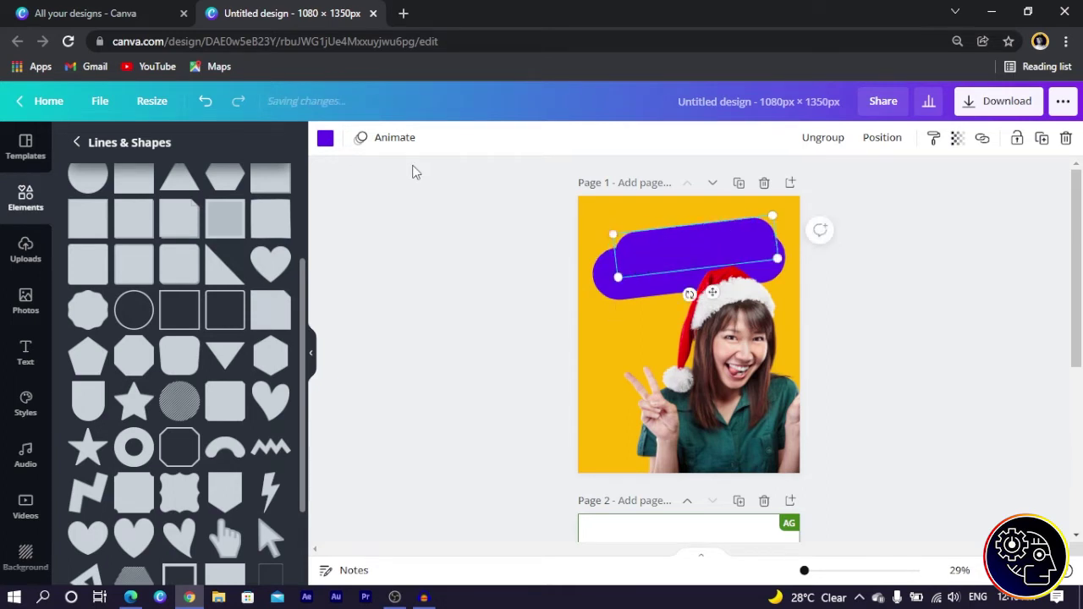
pyautogui.click(324, 139)
pyautogui.click(198, 213)
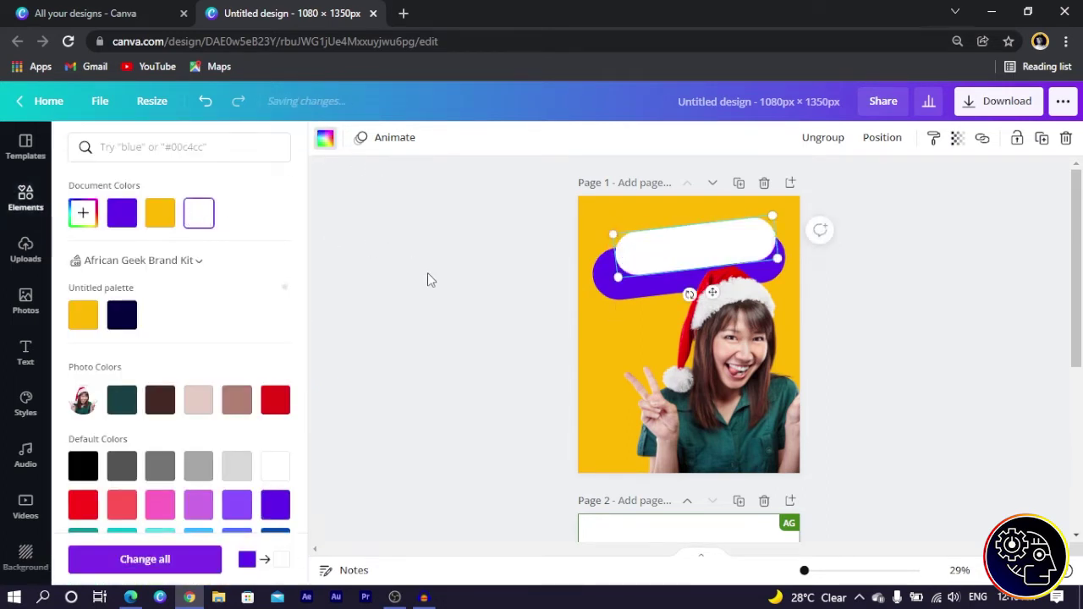
# Step: Add a purple copy of the pill under the white one, resized and sent behind the photo
pyautogui.click(1044, 140)
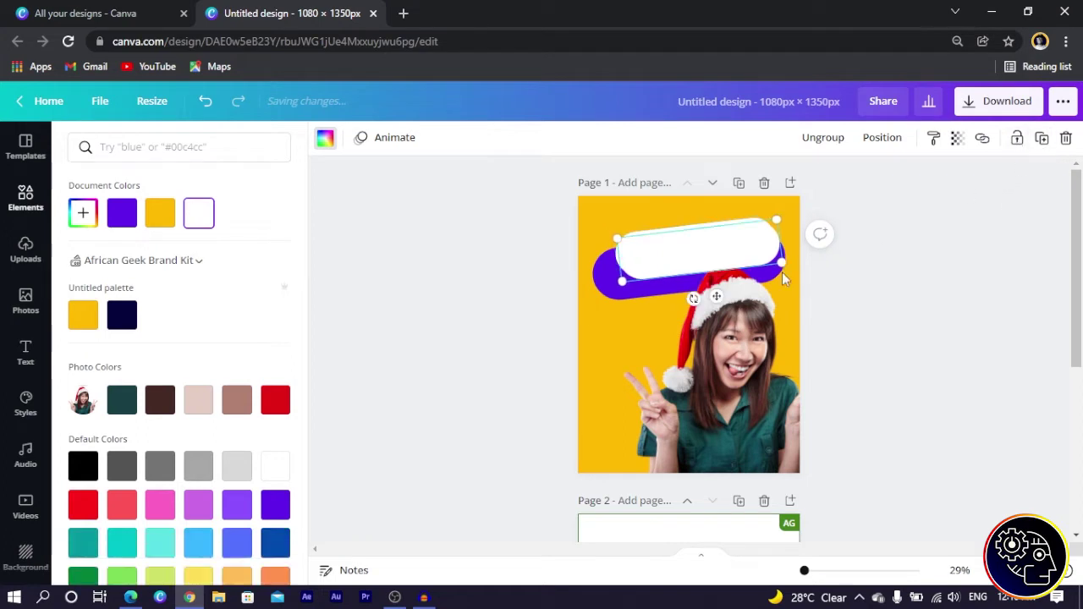
pyautogui.moveTo(720, 261); pyautogui.dragTo(676, 313)
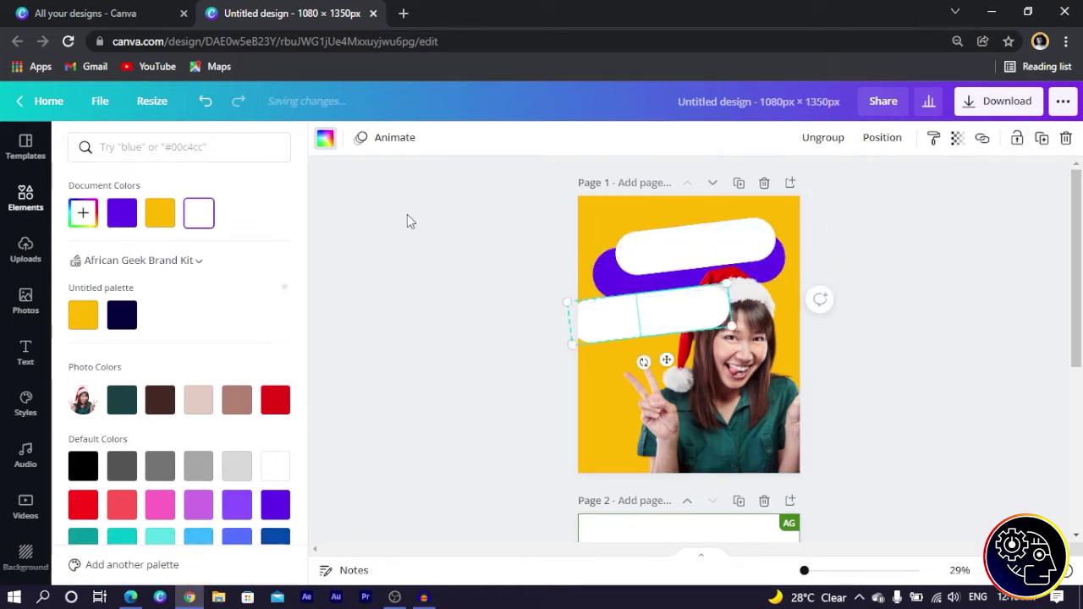
pyautogui.click(121, 213)
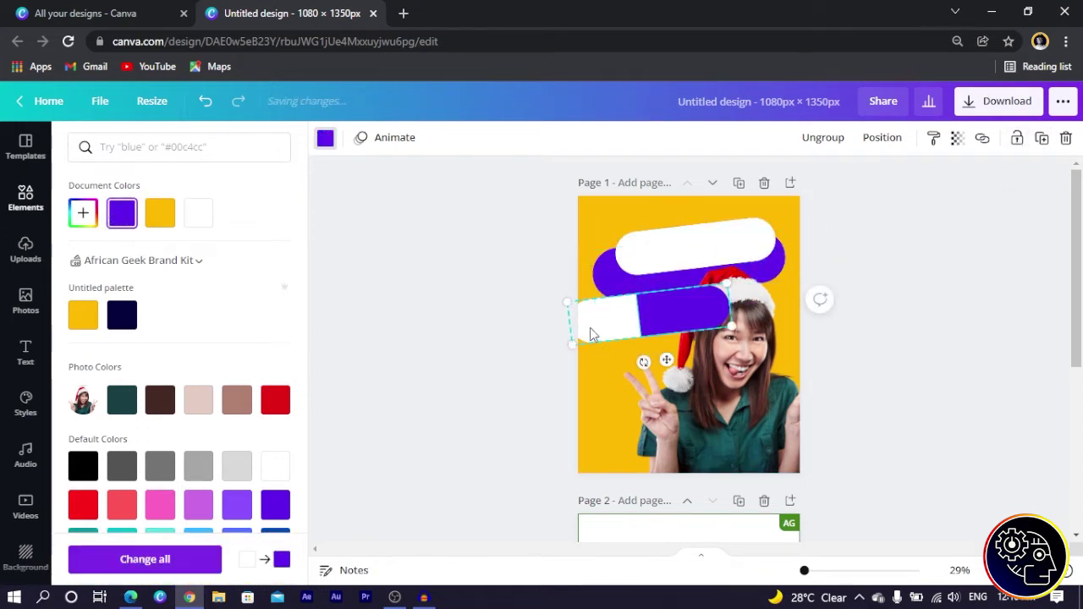
pyautogui.press('Escape')
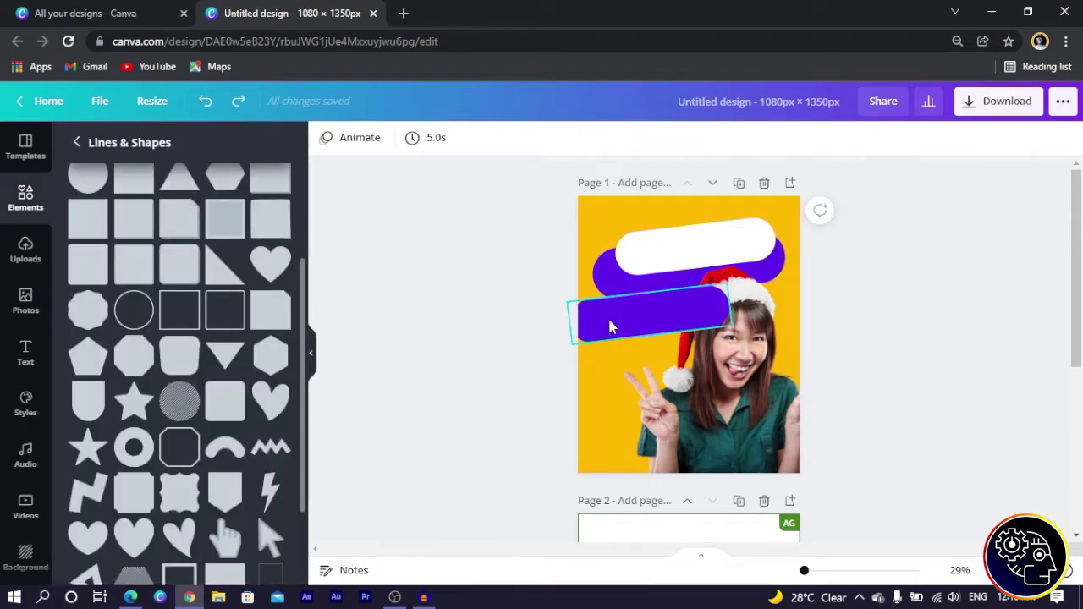
pyautogui.click(615, 310)
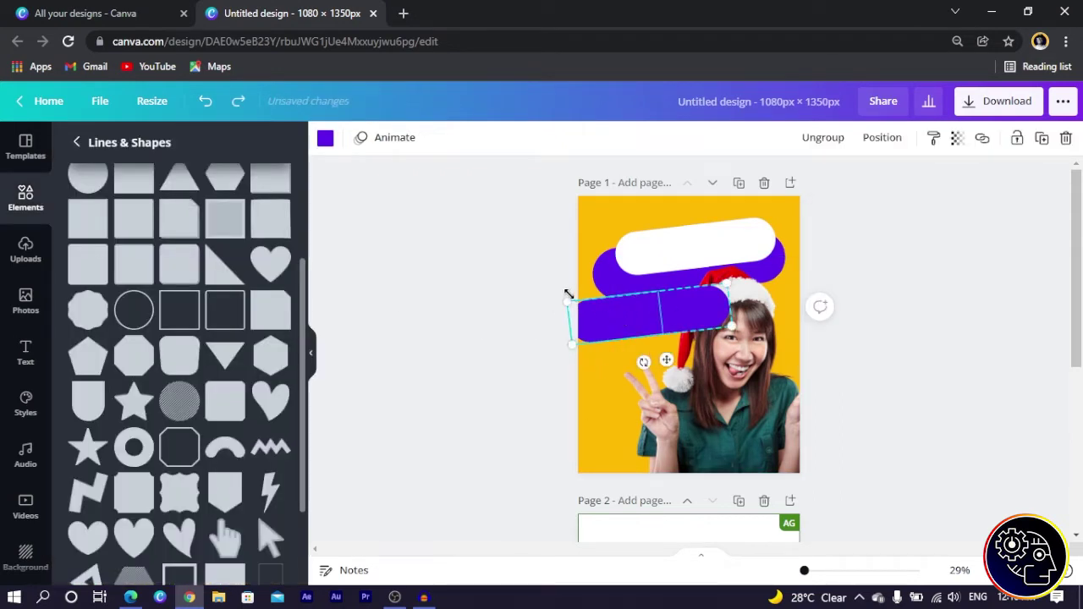
pyautogui.moveTo(571, 297); pyautogui.dragTo(573, 299)
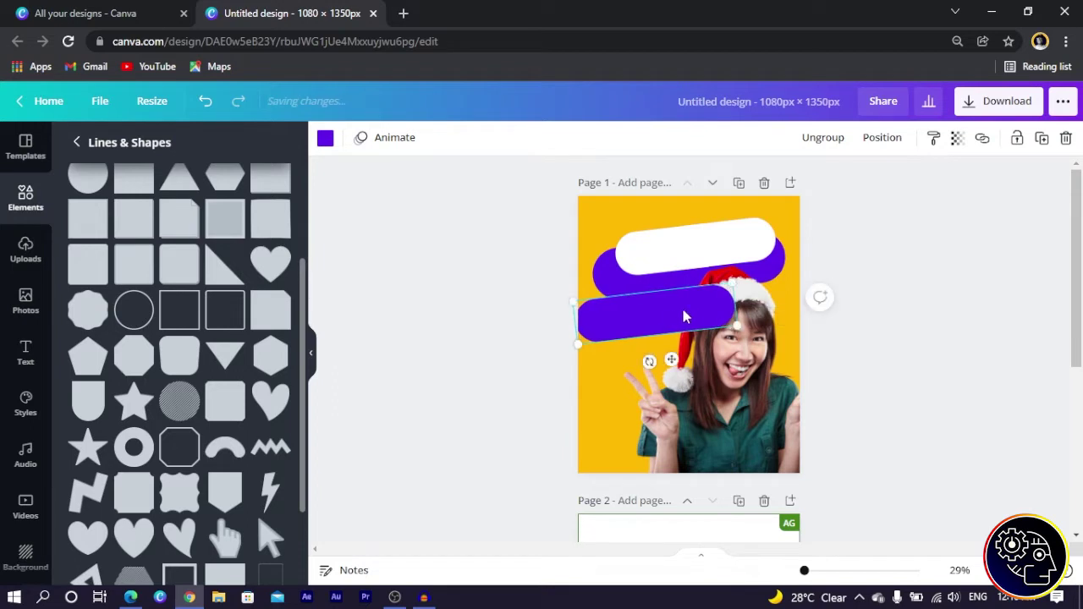
pyautogui.moveTo(684, 314); pyautogui.dragTo(675, 295)
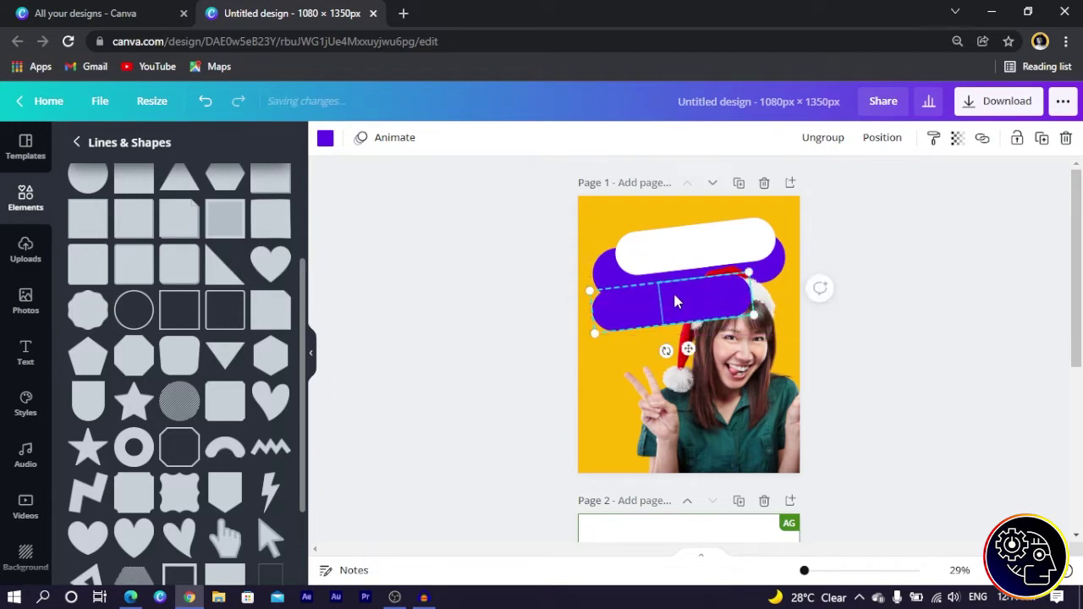
pyautogui.hotkey('ctrl', '[')
pyautogui.click(513, 348)
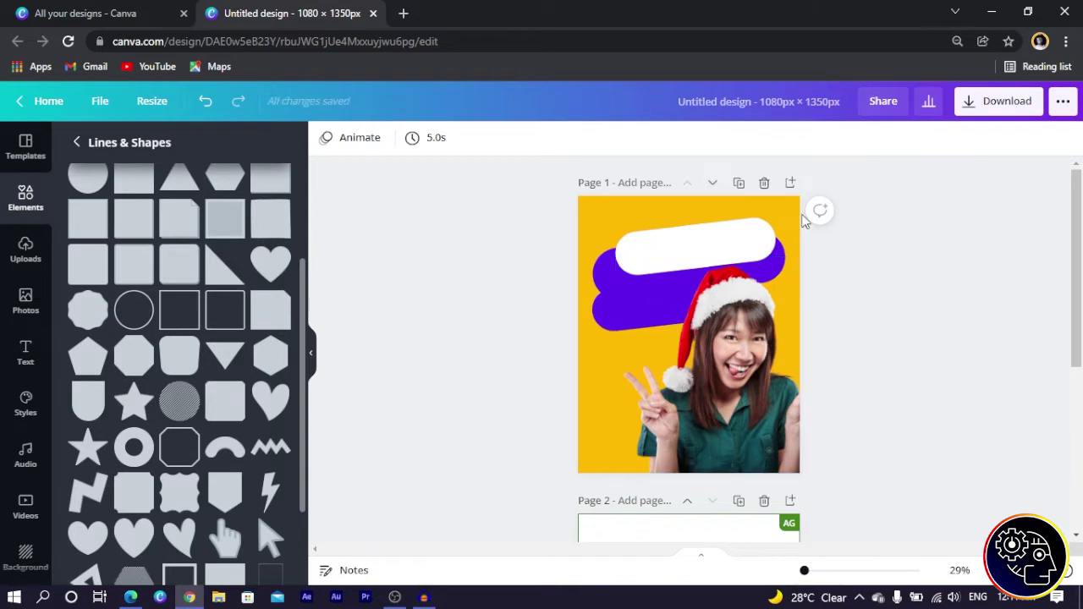
# Step: Nudge the pill group down and shrink a purple pill into a shorter one near the top
pyautogui.moveTo(537, 229); pyautogui.dragTo(623, 340)
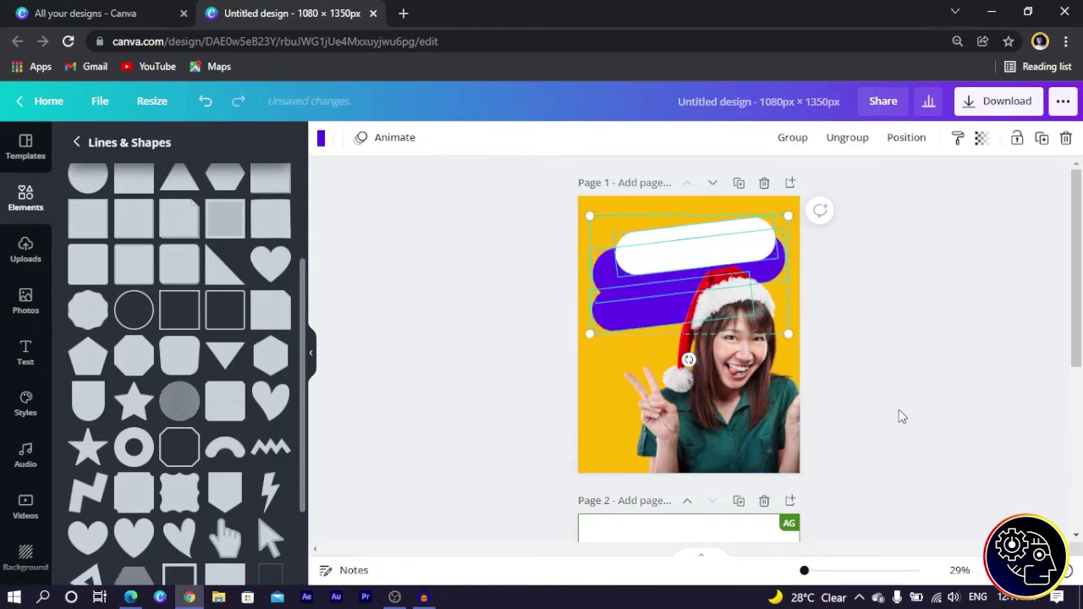
pyautogui.hotkey('shift', 'Down')
pyautogui.hotkey('shift', 'Down')
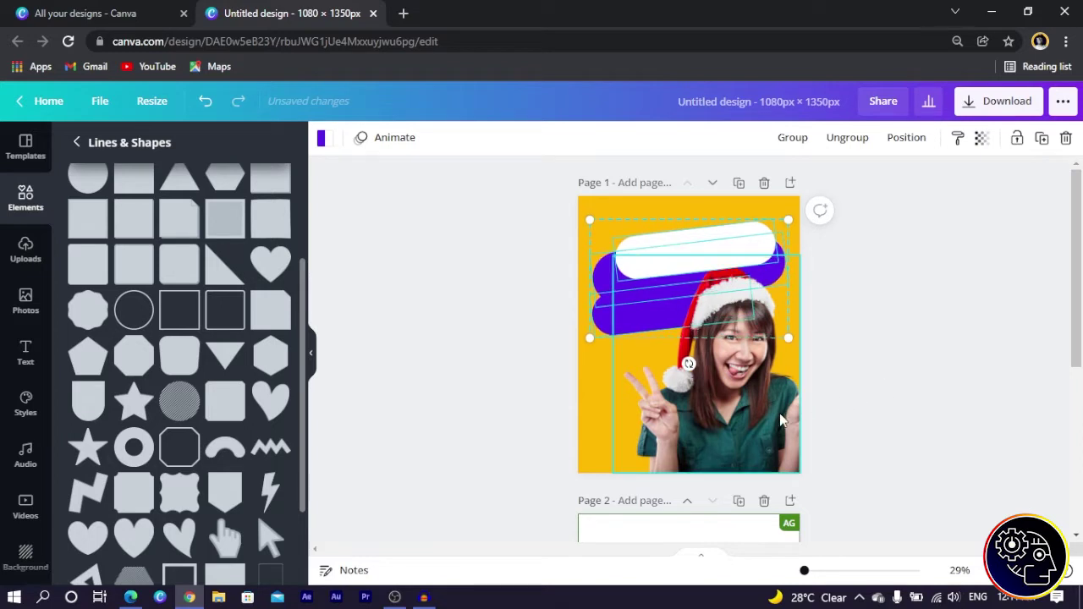
pyautogui.click(506, 371)
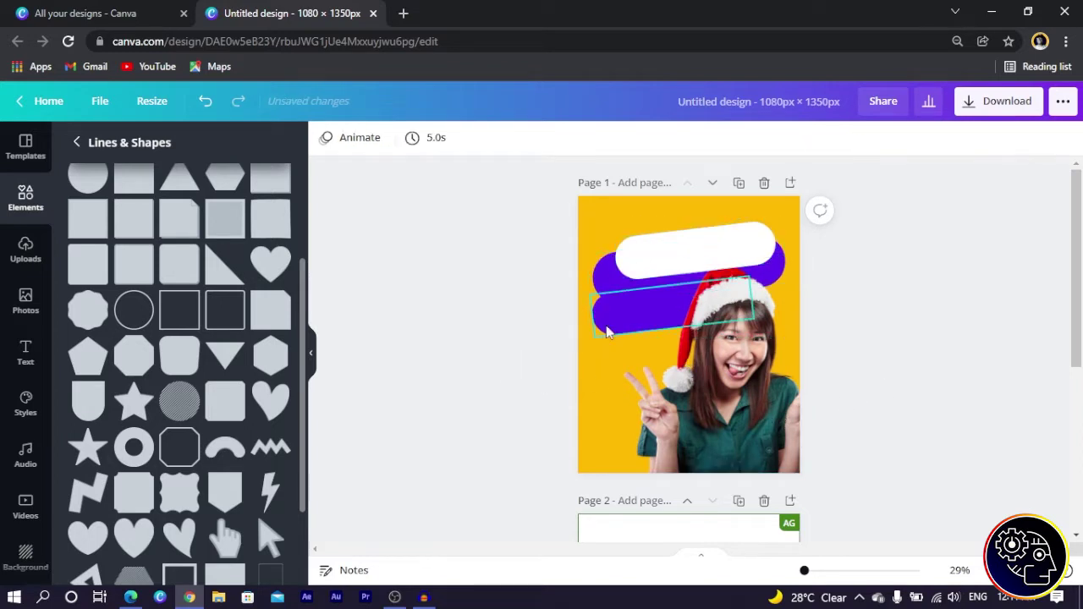
pyautogui.click(609, 328)
pyautogui.moveTo(608, 328); pyautogui.dragTo(602, 336)
pyautogui.moveTo(671, 323); pyautogui.dragTo(714, 249)
pyautogui.click(537, 205)
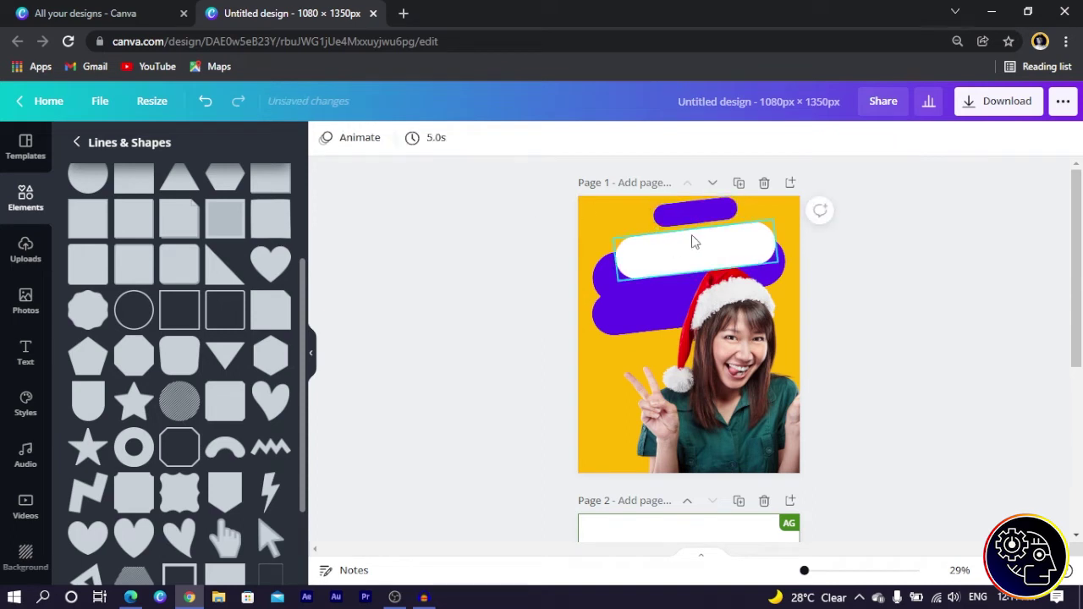
# Step: Ungroup the top pill, stretch its end piece leftward, and regroup the parts
pyautogui.click(690, 218)
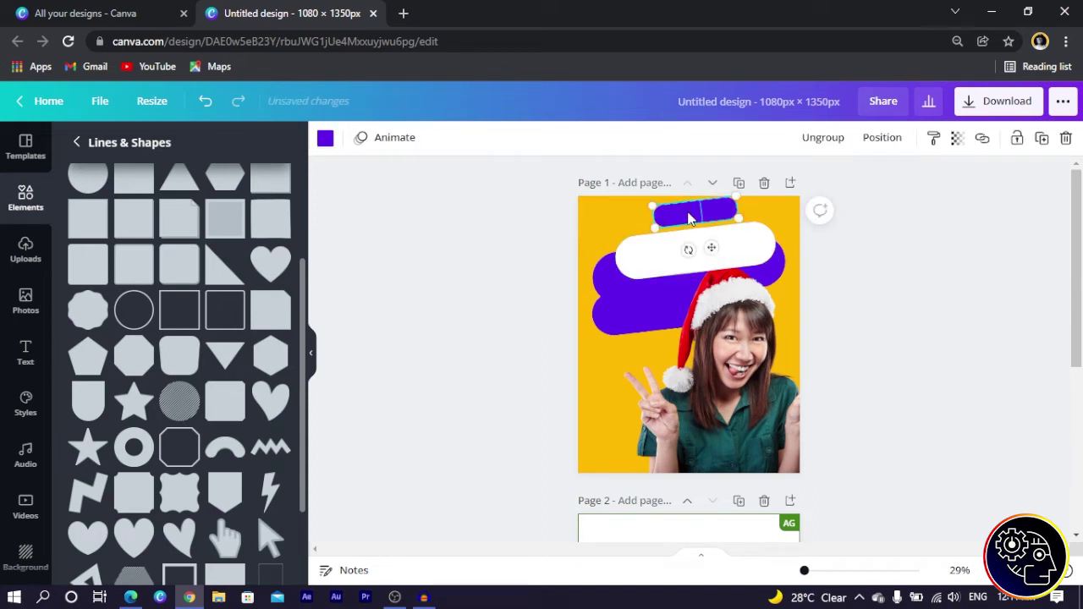
pyautogui.click(821, 151)
pyautogui.moveTo(654, 224); pyautogui.dragTo(602, 232)
pyautogui.keyDown('shift'); pyautogui.click(657, 224); pyautogui.keyUp('shift')
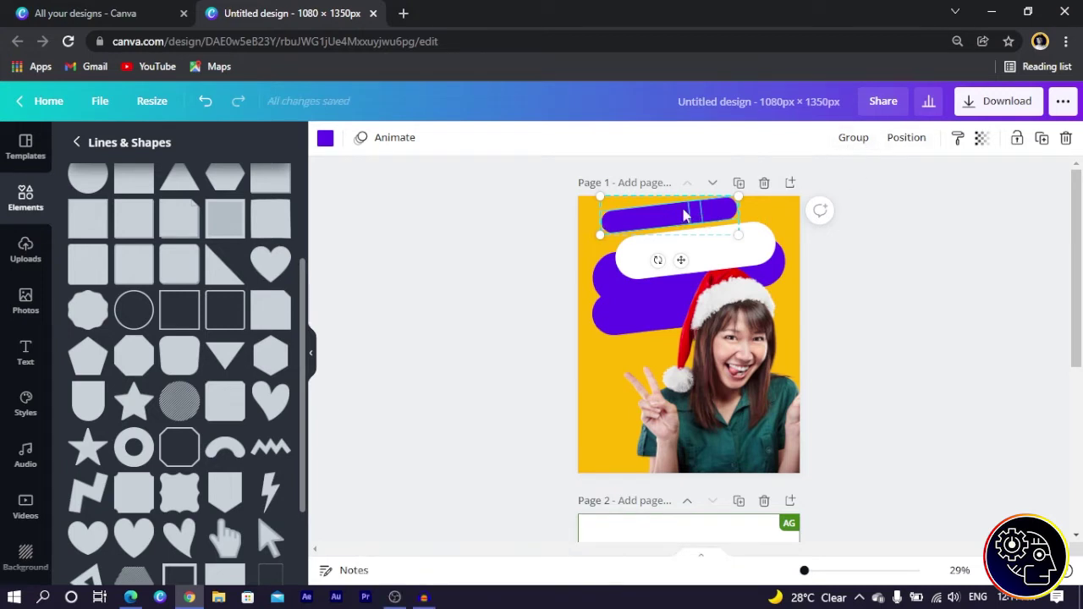
pyautogui.click(853, 138)
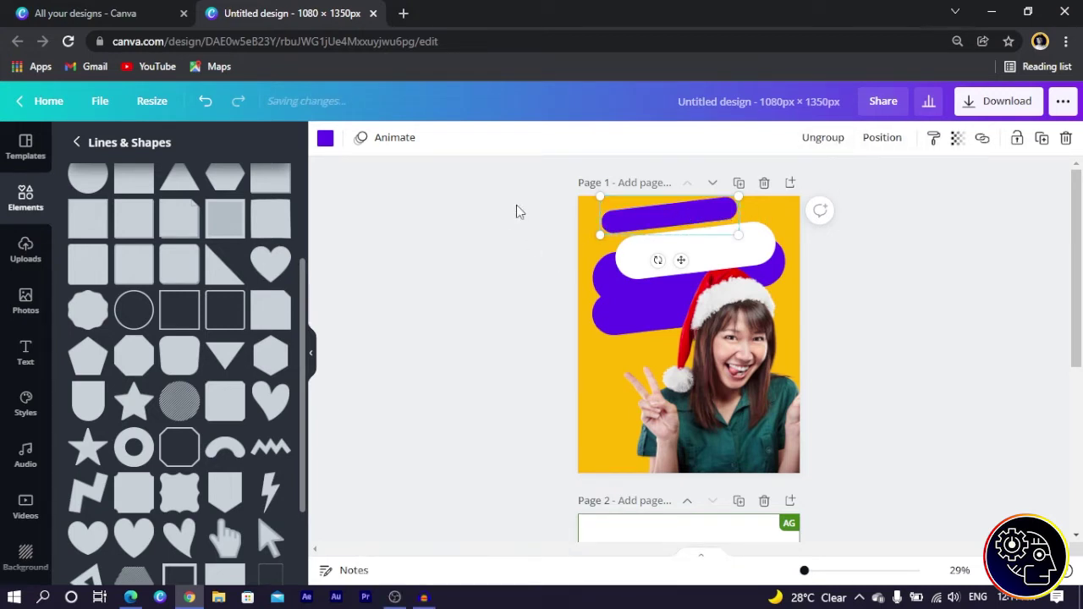
pyautogui.click(525, 269)
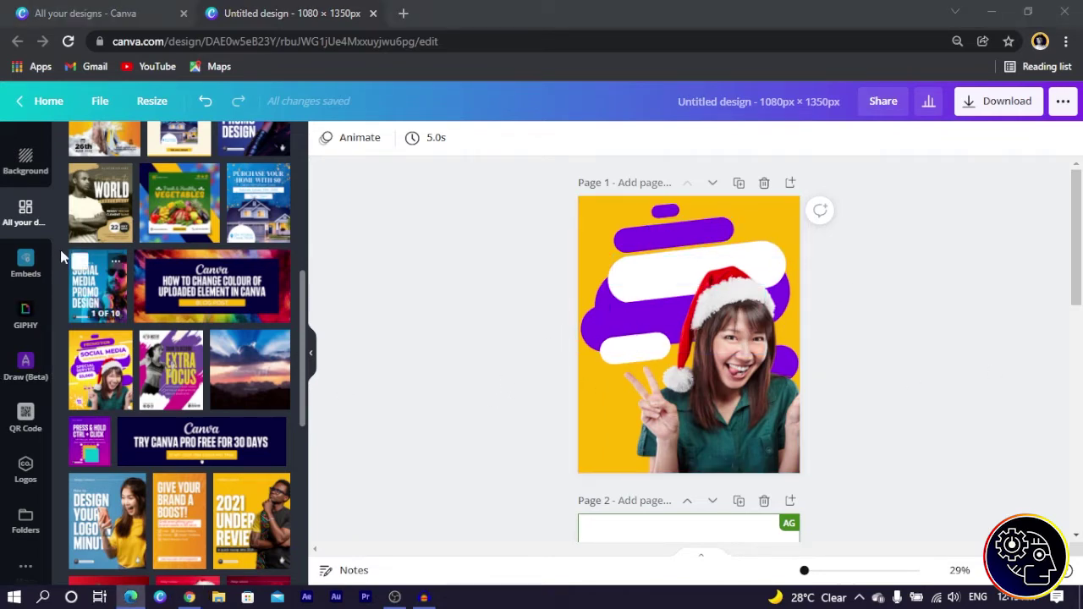
# Step: Add a heading text box tilted about -10° and place it on the top white pill
pyautogui.scroll(5, 30, 245)
pyautogui.click(17, 362)
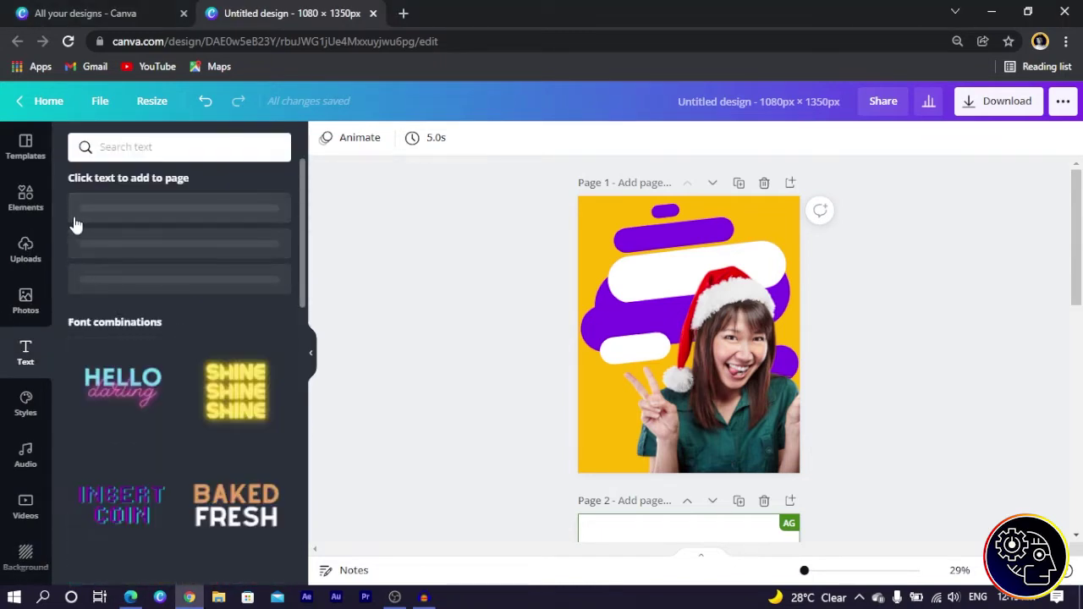
pyautogui.click(101, 230)
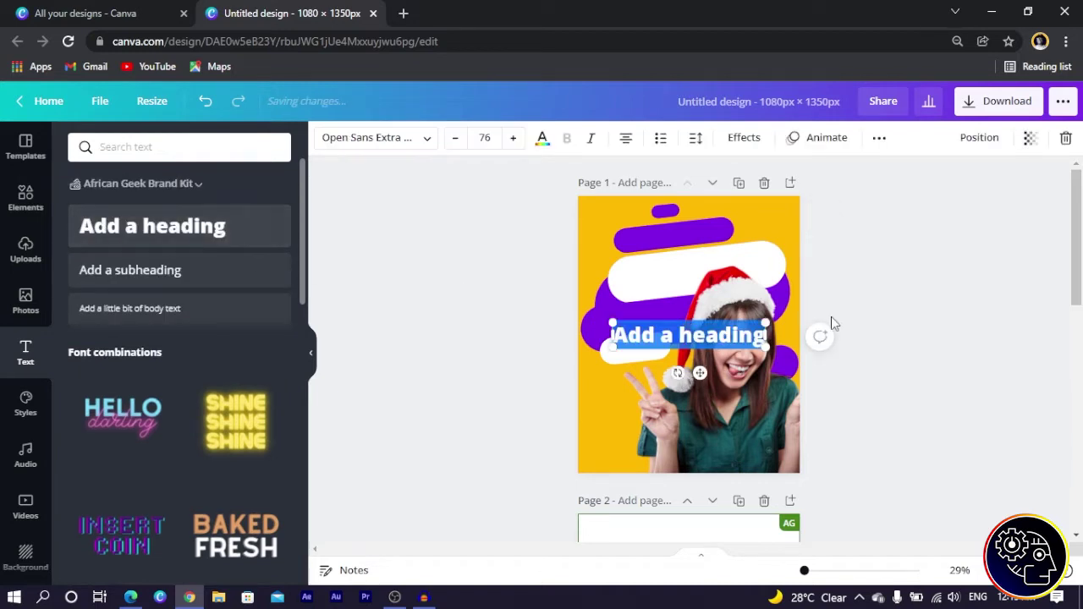
pyautogui.moveTo(678, 373); pyautogui.dragTo(715, 407)
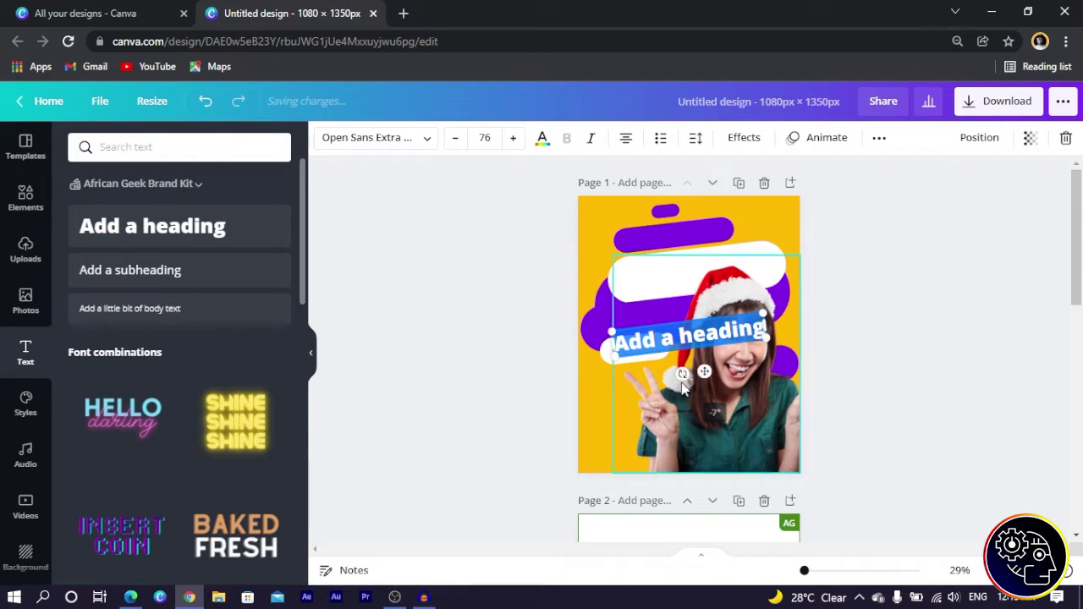
pyautogui.moveTo(700, 364); pyautogui.dragTo(712, 313)
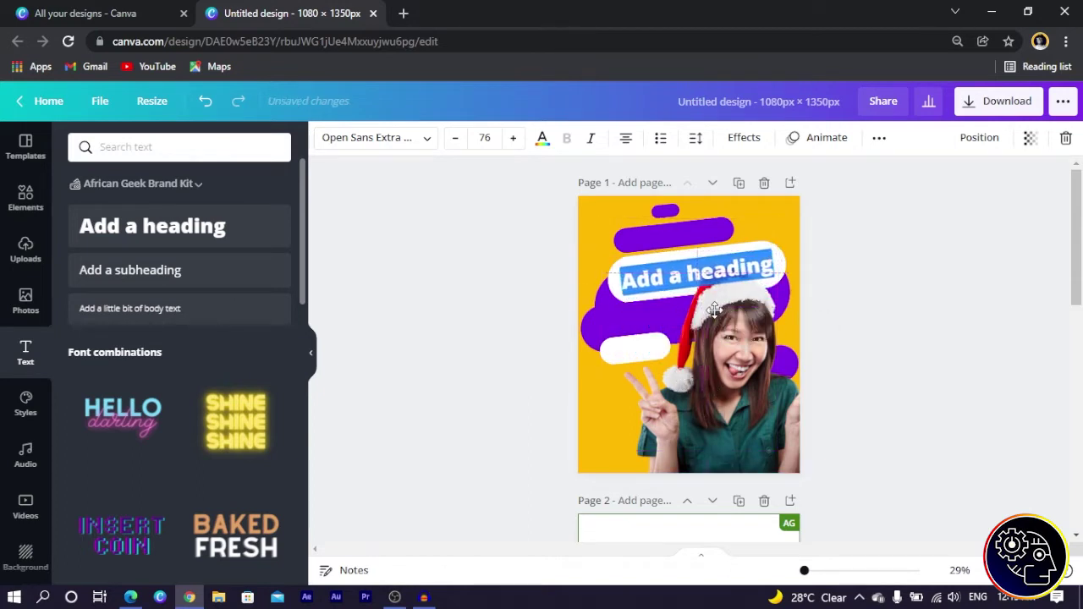
pyautogui.click(668, 260)
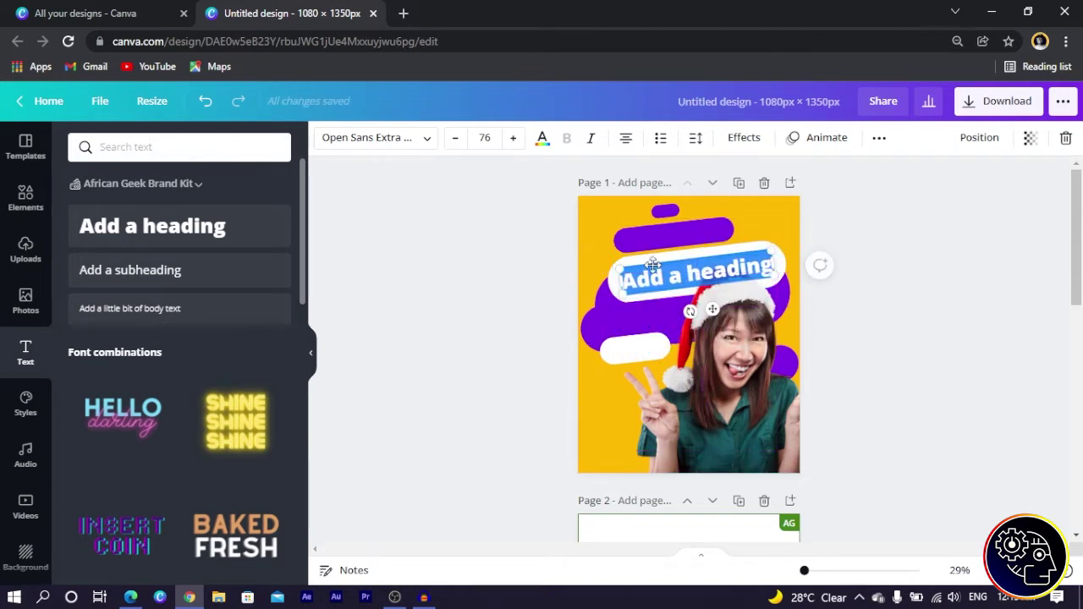
# Step: Enter SOCIAL MEDIA in Montserrat Extra-Bold on one line, then shrink the woman's photo slightly
pyautogui.write('SOCIAL')
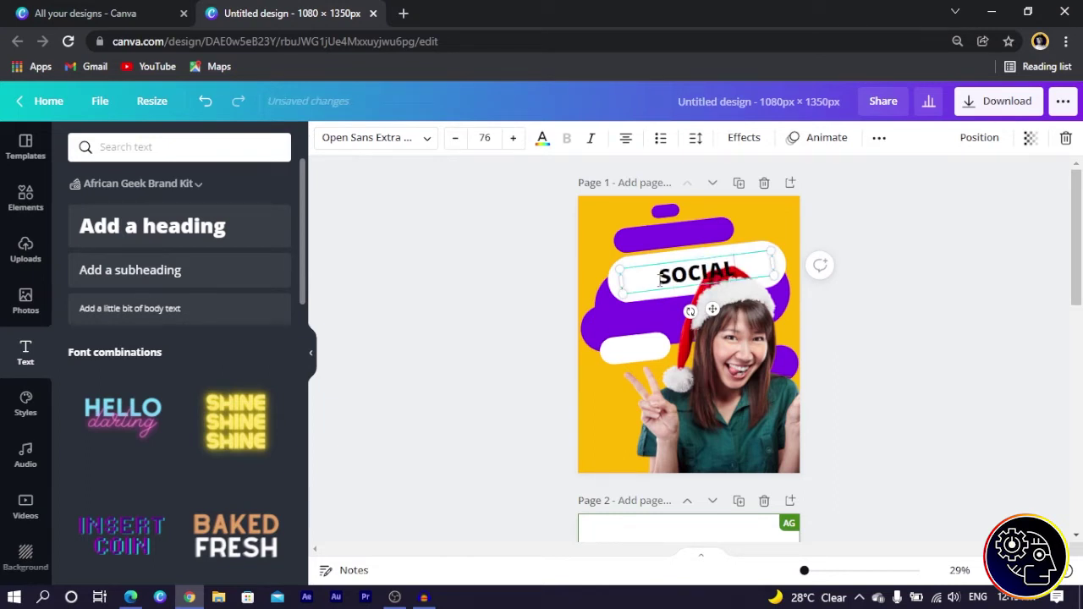
pyautogui.write(' MEDIA')
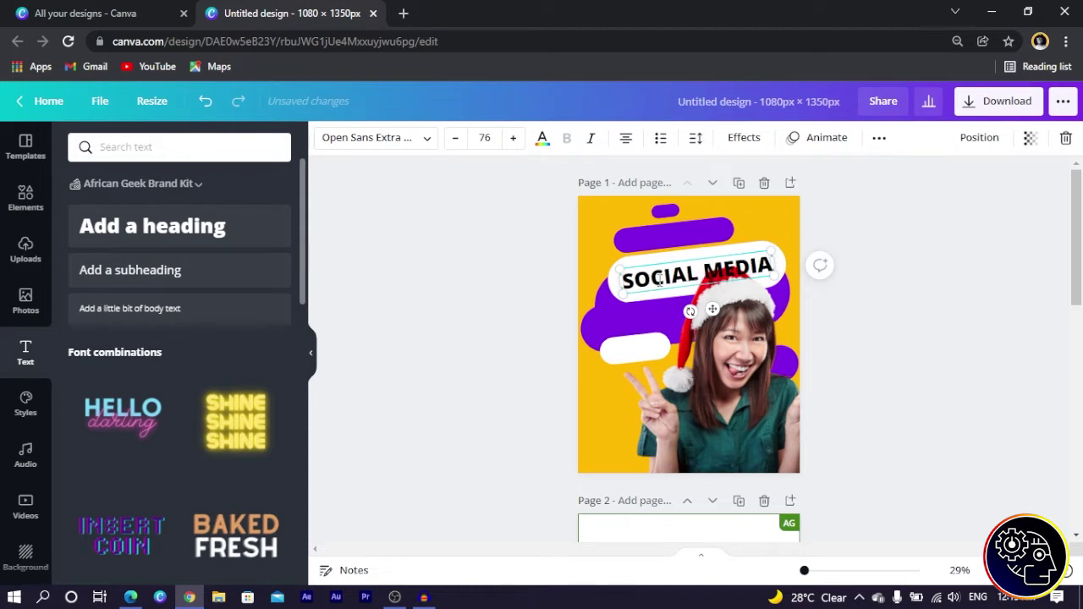
pyautogui.hotkey('ctrl', 'a')
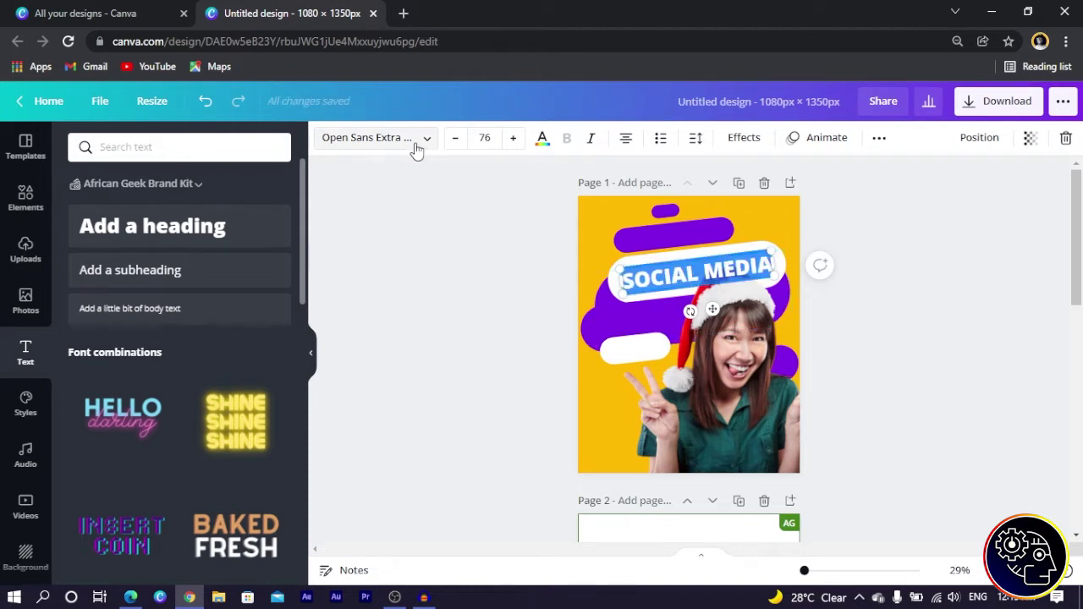
pyautogui.click(415, 142)
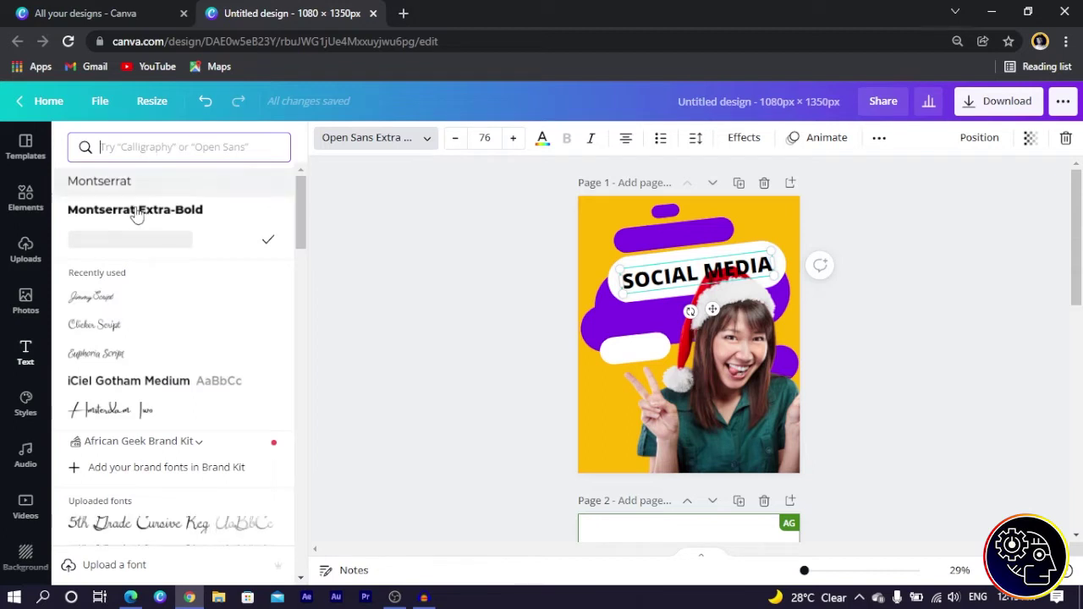
pyautogui.click(141, 212)
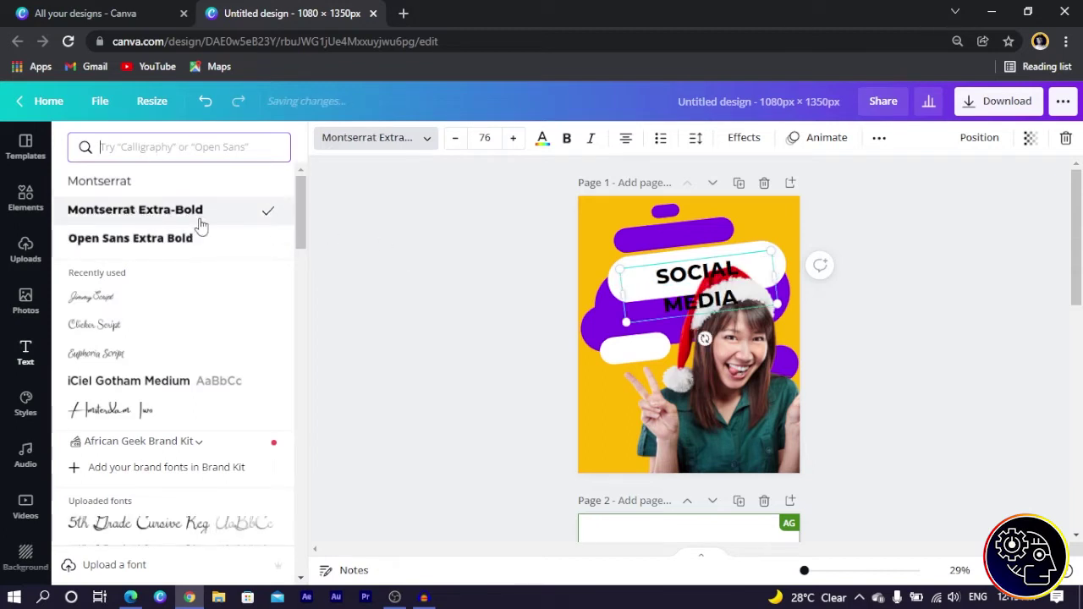
pyautogui.moveTo(615, 295)
pyautogui.mouseDown()
pyautogui.moveTo(582, 296)
pyautogui.moveTo(597, 296)
pyautogui.mouseUp()
pyautogui.moveTo(701, 312); pyautogui.dragTo(713, 306)
pyautogui.click(713, 313)
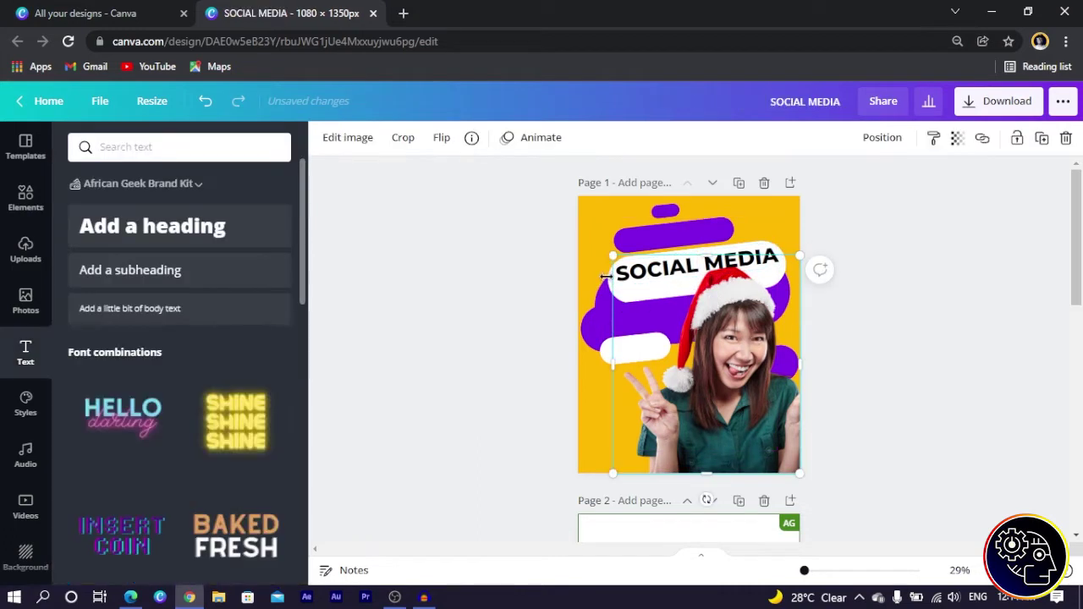
pyautogui.moveTo(613, 254); pyautogui.dragTo(622, 264)
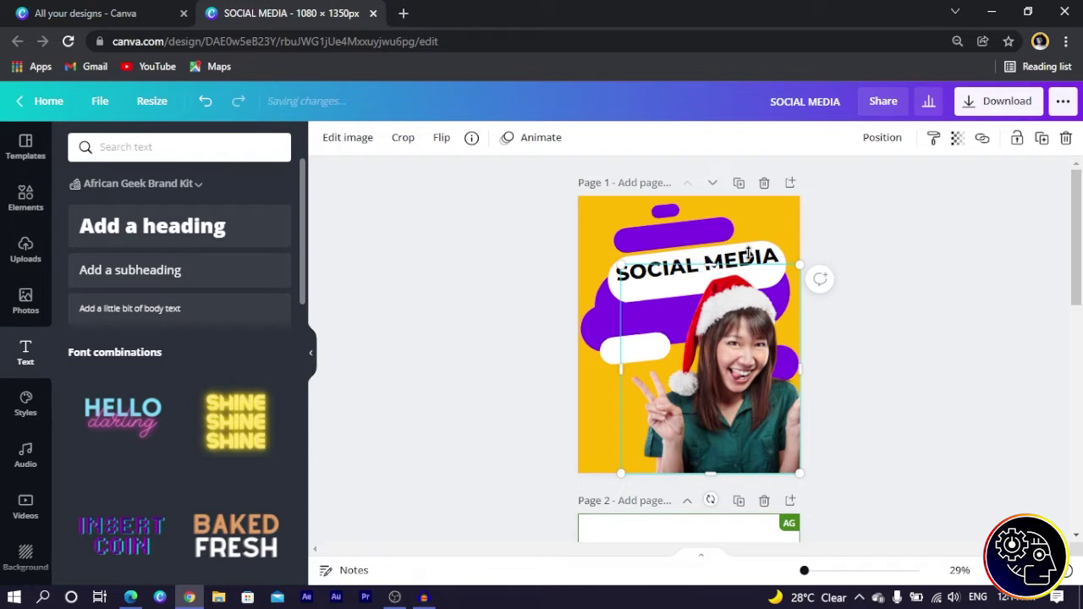
# Step: Make the SOCIAL MEDIA heading purple
pyautogui.click(766, 253)
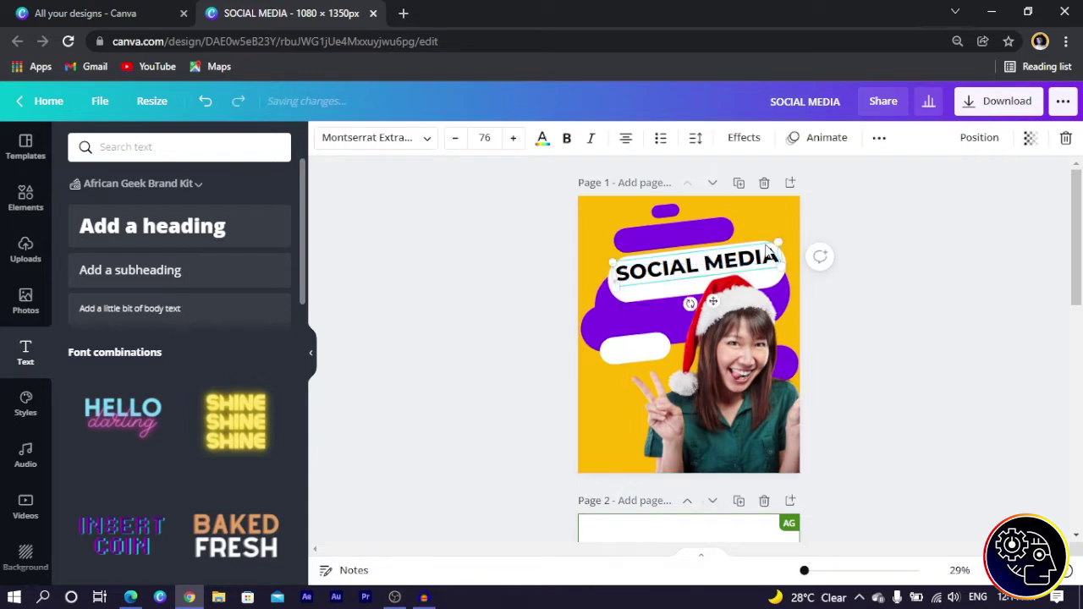
pyautogui.click(543, 137)
pyautogui.click(160, 234)
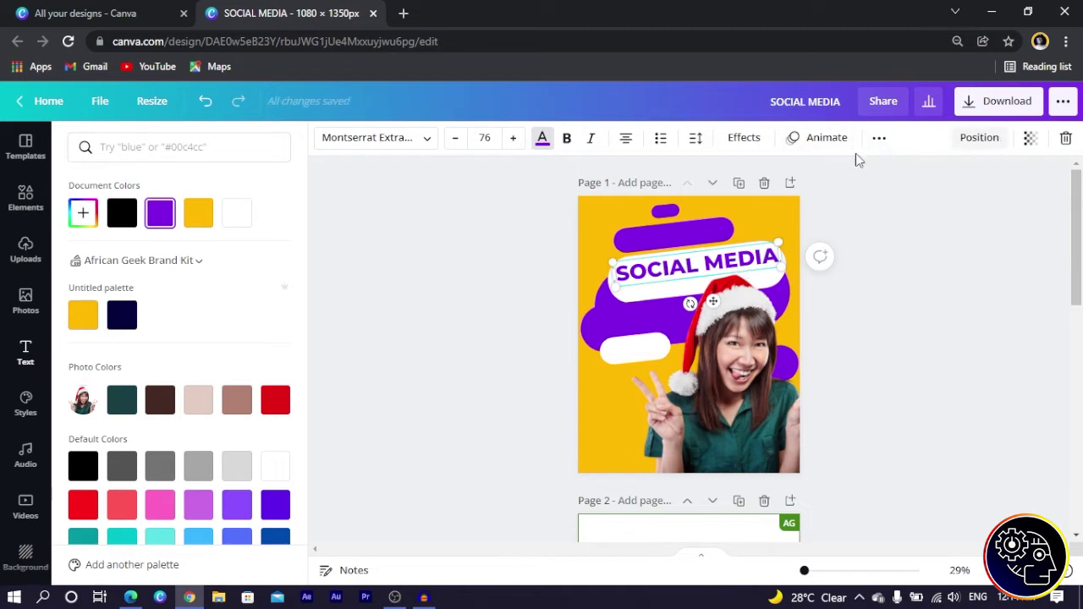
# Step: Duplicate the heading and retype it as MANAGERIAL SERVICES on a single line below
pyautogui.click(878, 139)
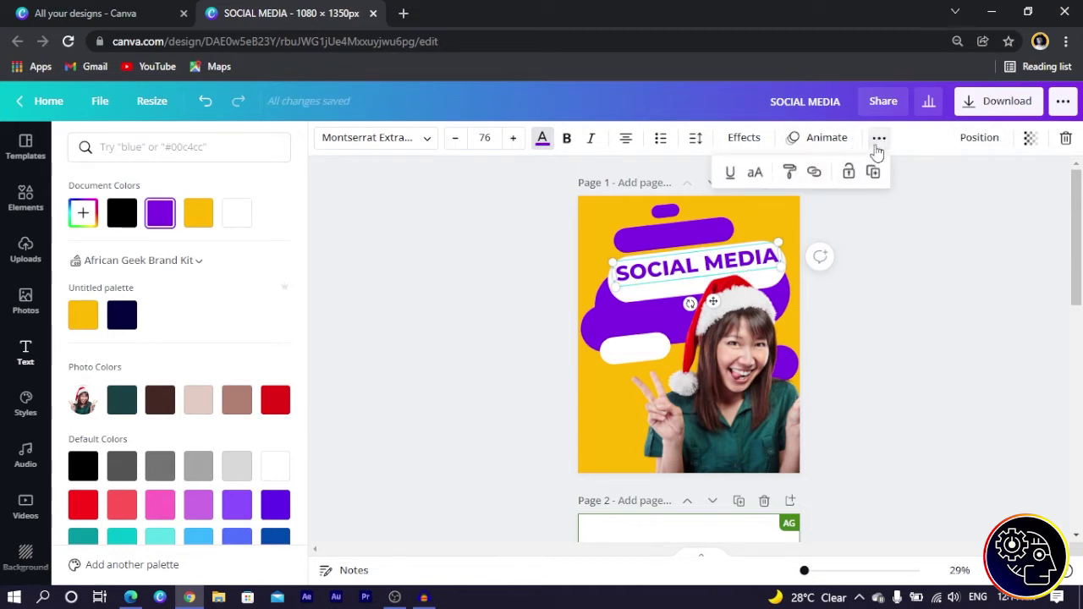
pyautogui.click(879, 139)
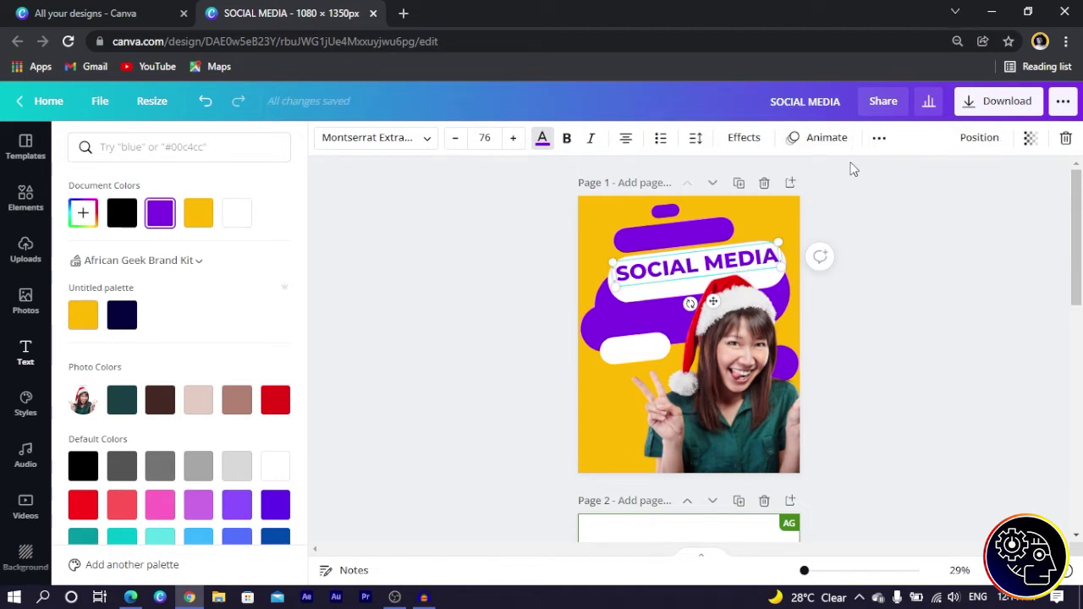
pyautogui.click(879, 140)
pyautogui.click(875, 173)
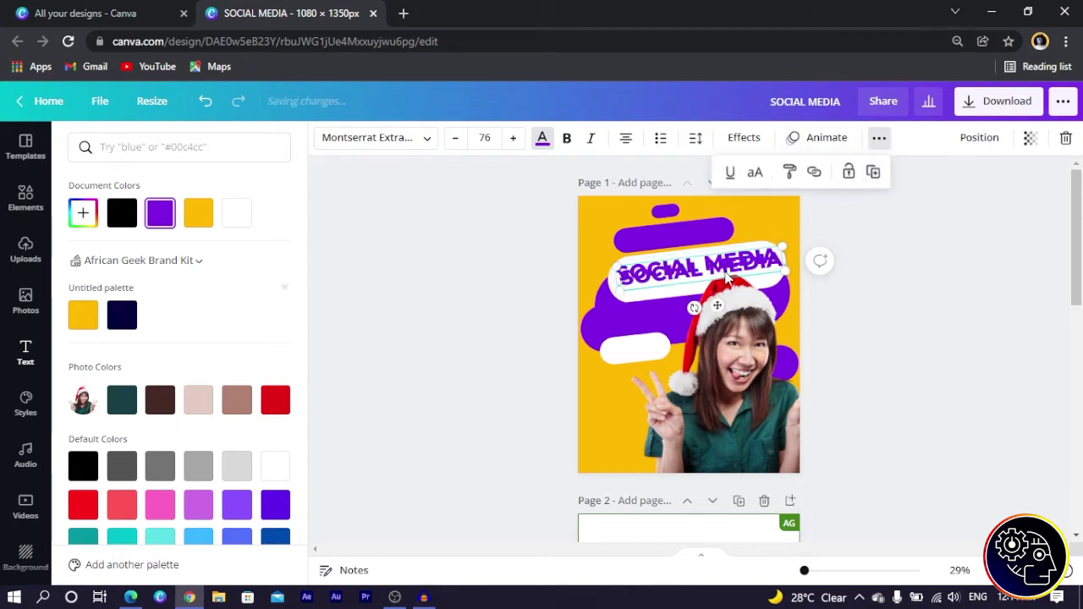
pyautogui.moveTo(703, 280); pyautogui.dragTo(621, 290)
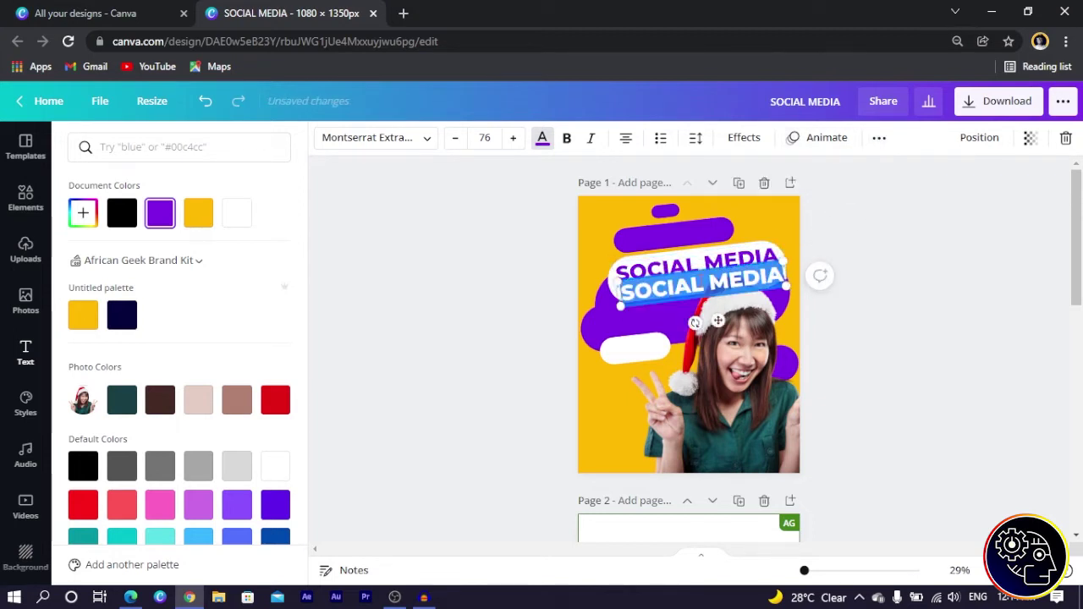
pyautogui.write('M')
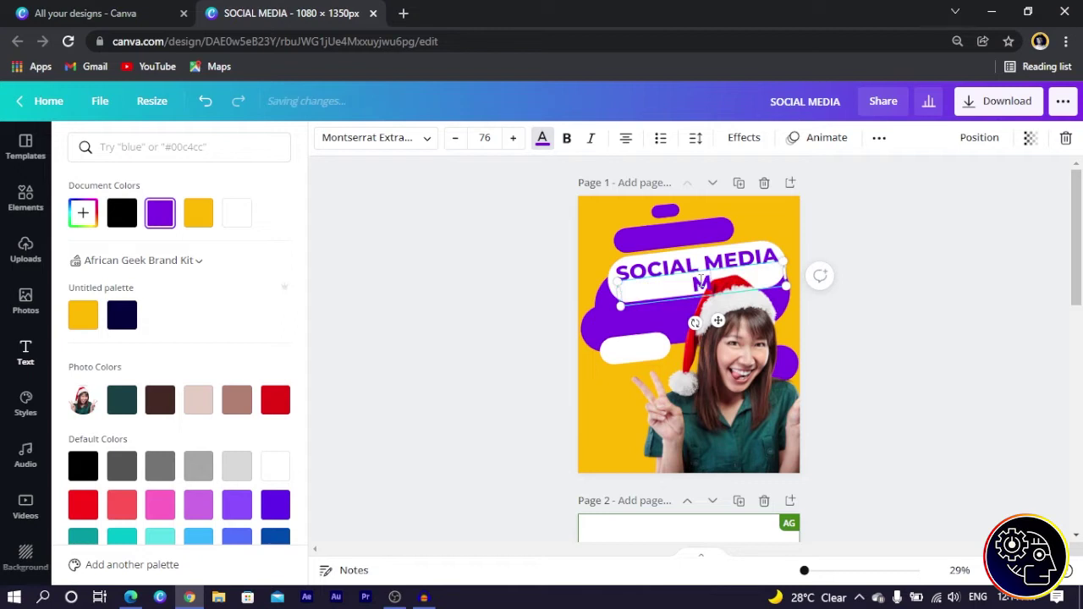
pyautogui.write('ANA')
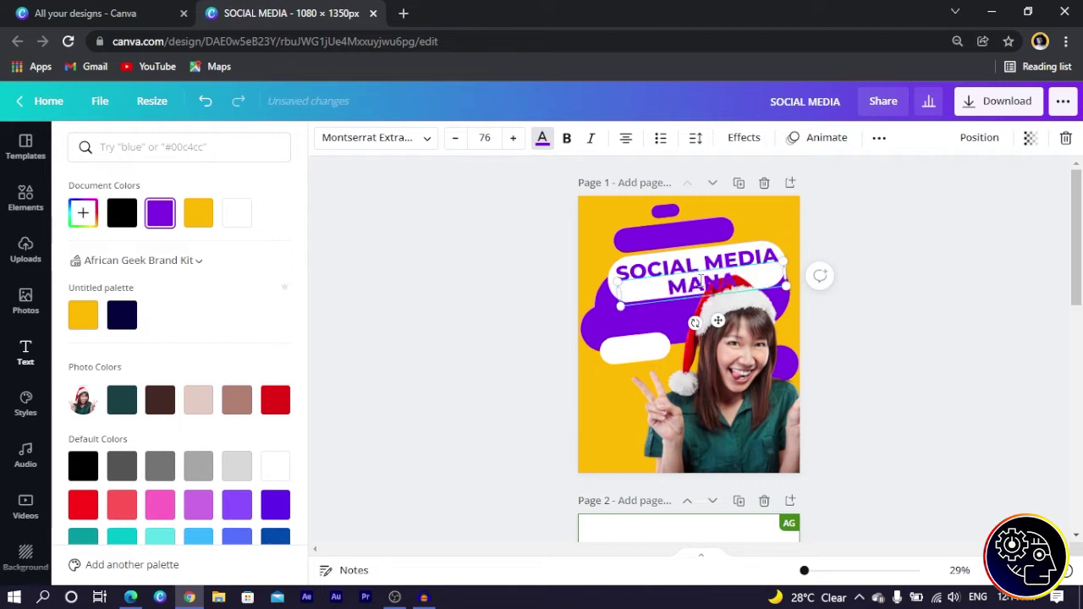
pyautogui.write('GERIAL')
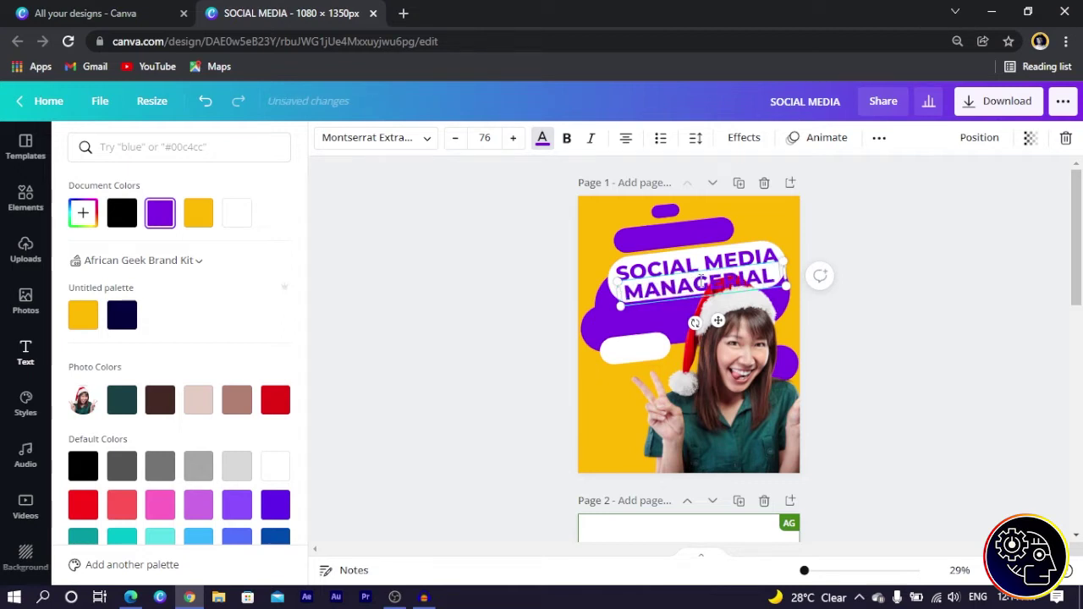
pyautogui.write(' SERVICES')
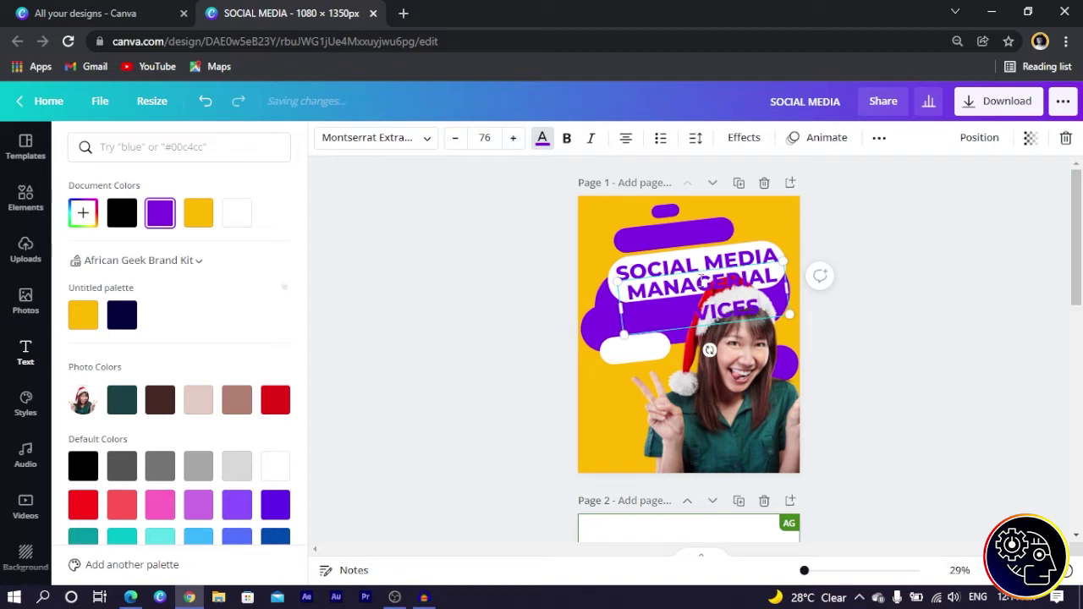
pyautogui.moveTo(617, 310)
pyautogui.mouseDown()
pyautogui.moveTo(556, 322)
pyautogui.moveTo(498, 314)
pyautogui.moveTo(615, 307)
pyautogui.mouseUp()
pyautogui.click(648, 285)
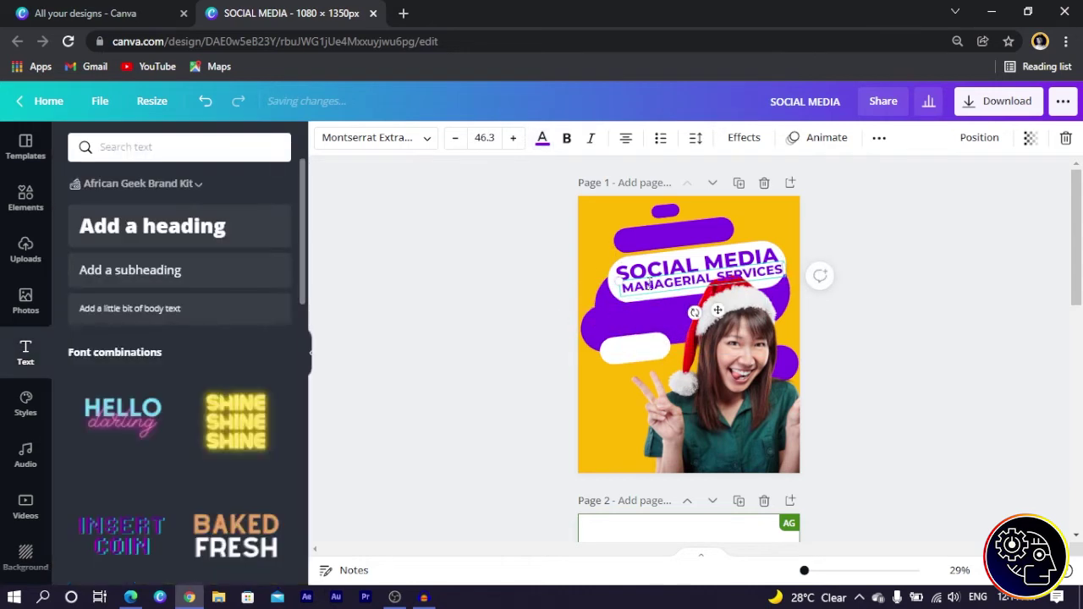
pyautogui.moveTo(717, 309); pyautogui.dragTo(714, 313)
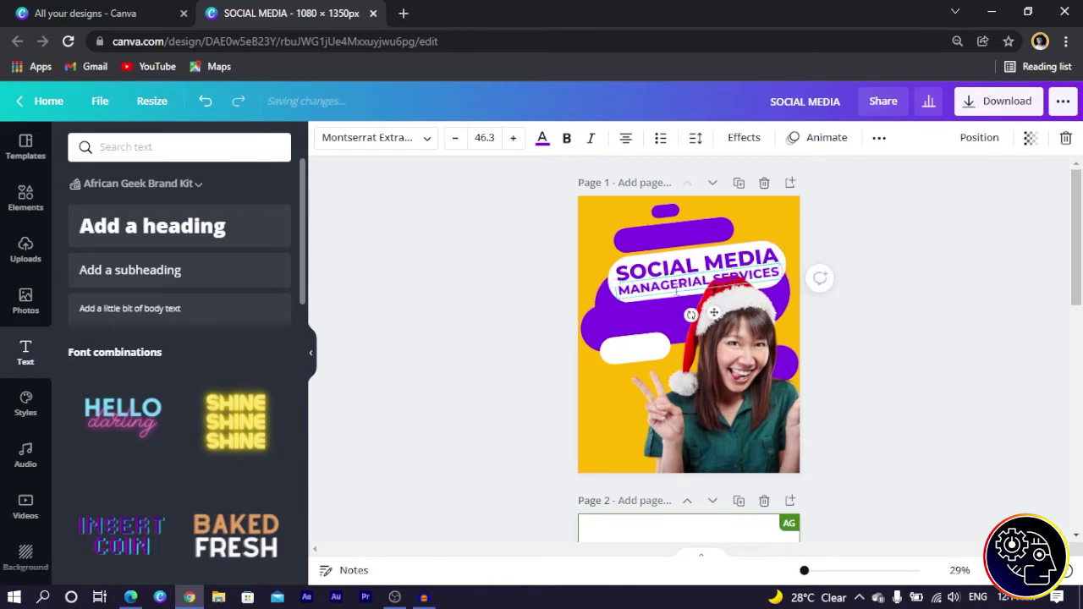
# Step: Turn MANAGERIAL SERVICES red and shrink the woman's photo slightly
pyautogui.click(542, 140)
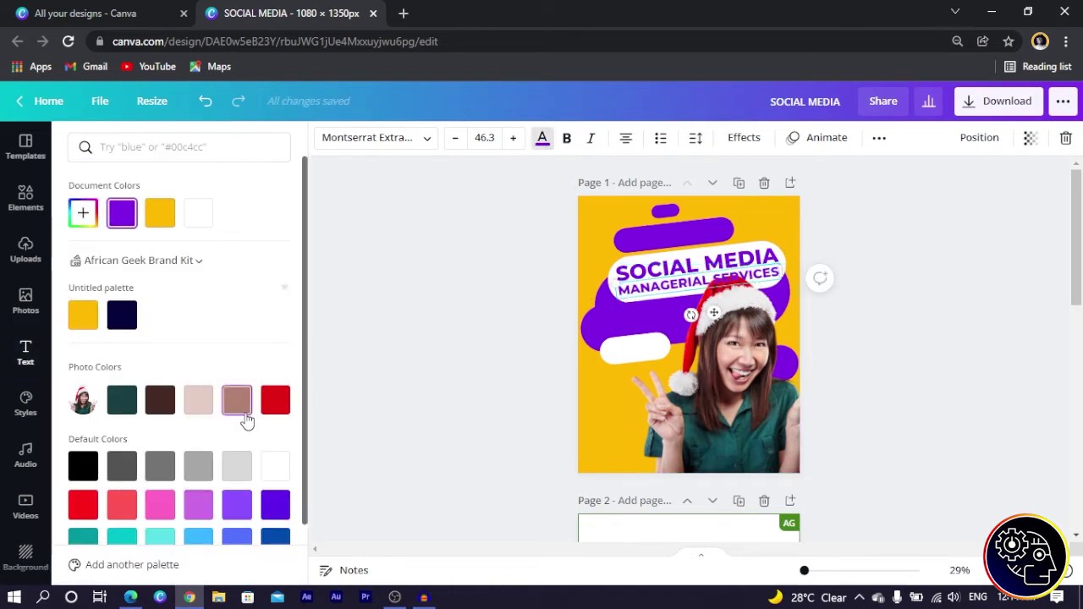
pyautogui.click(288, 406)
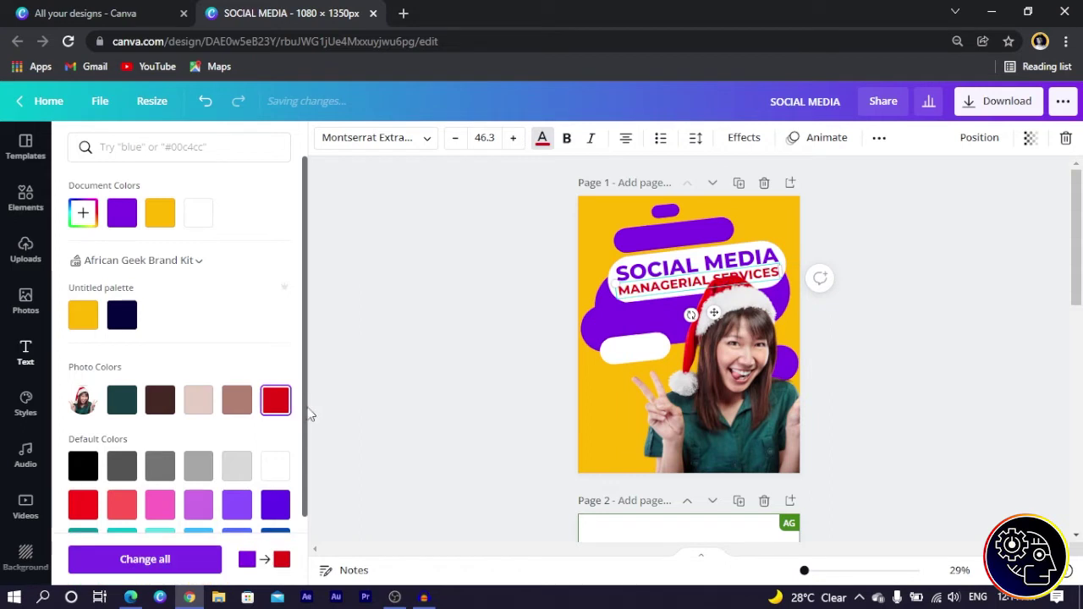
pyautogui.click(673, 393)
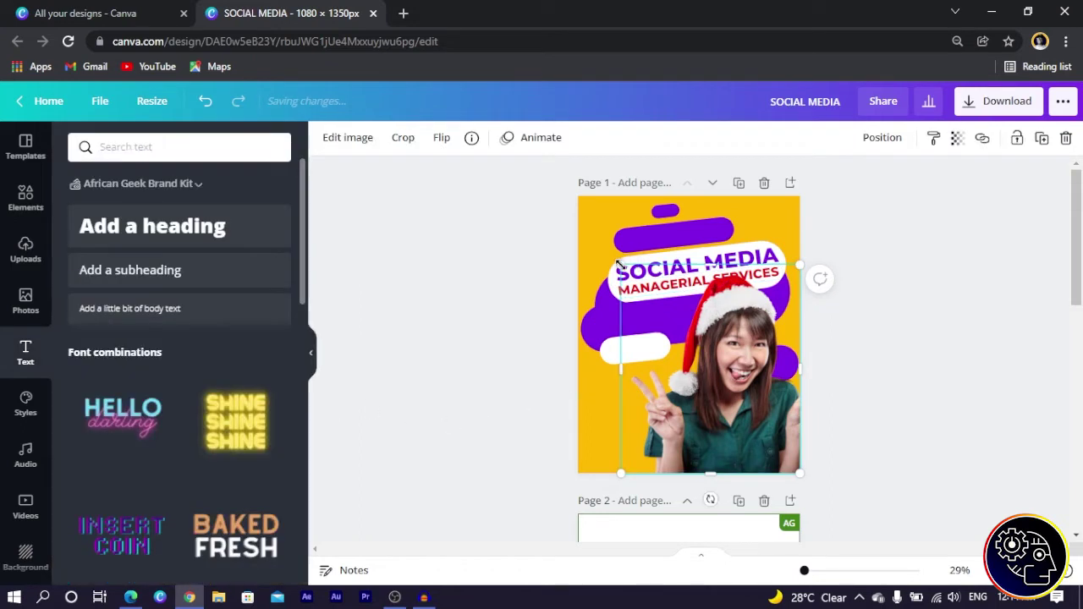
pyautogui.moveTo(617, 267); pyautogui.dragTo(626, 274)
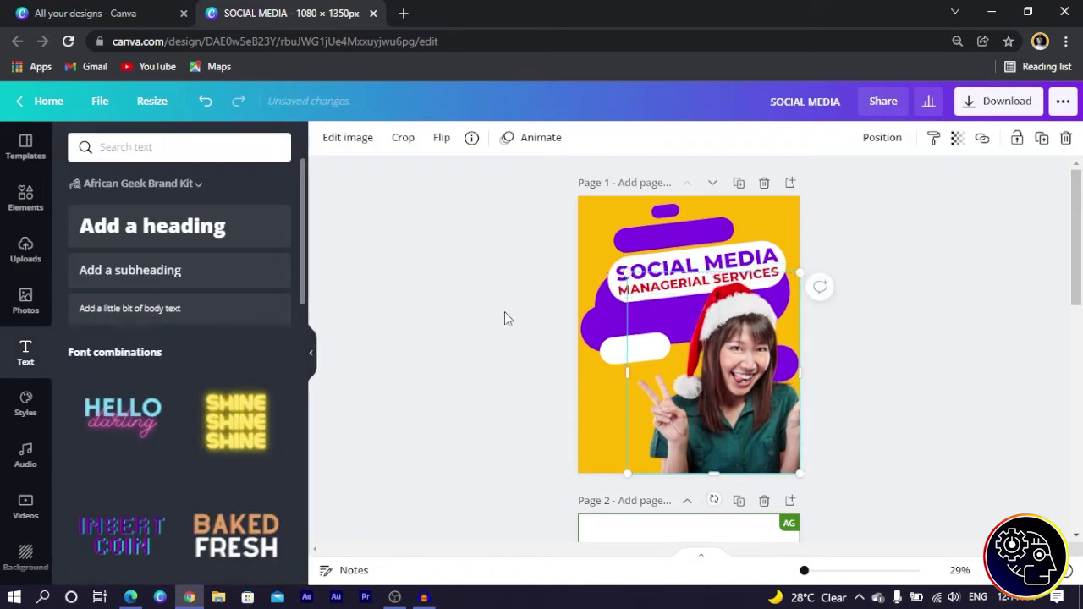
# Step: Place a yellow, smaller copy of the SOCIAL MEDIA heading centred on the top pill
pyautogui.click(505, 313)
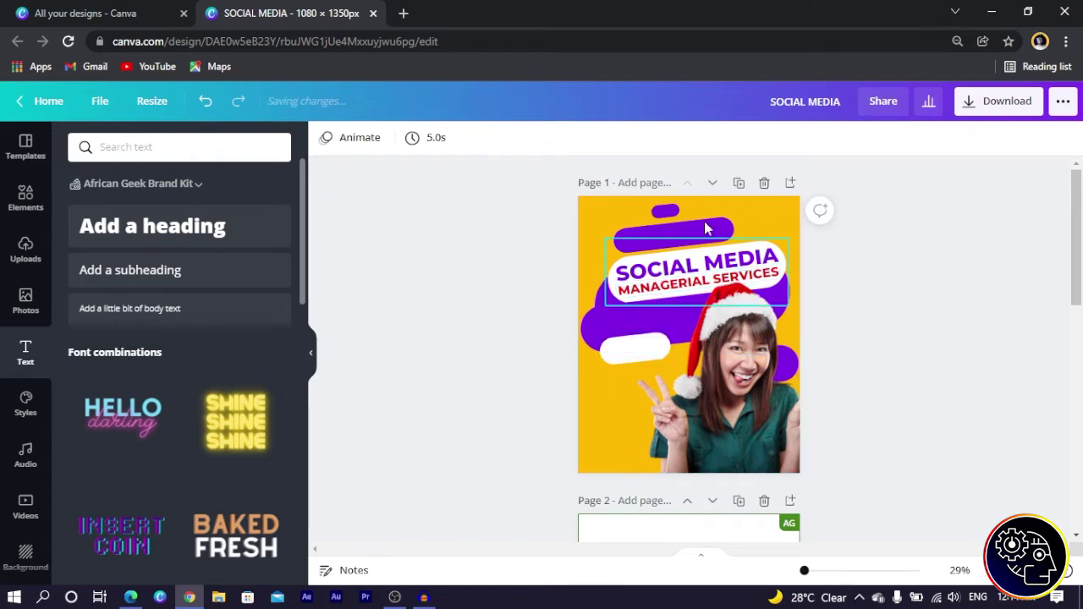
pyautogui.click(682, 287)
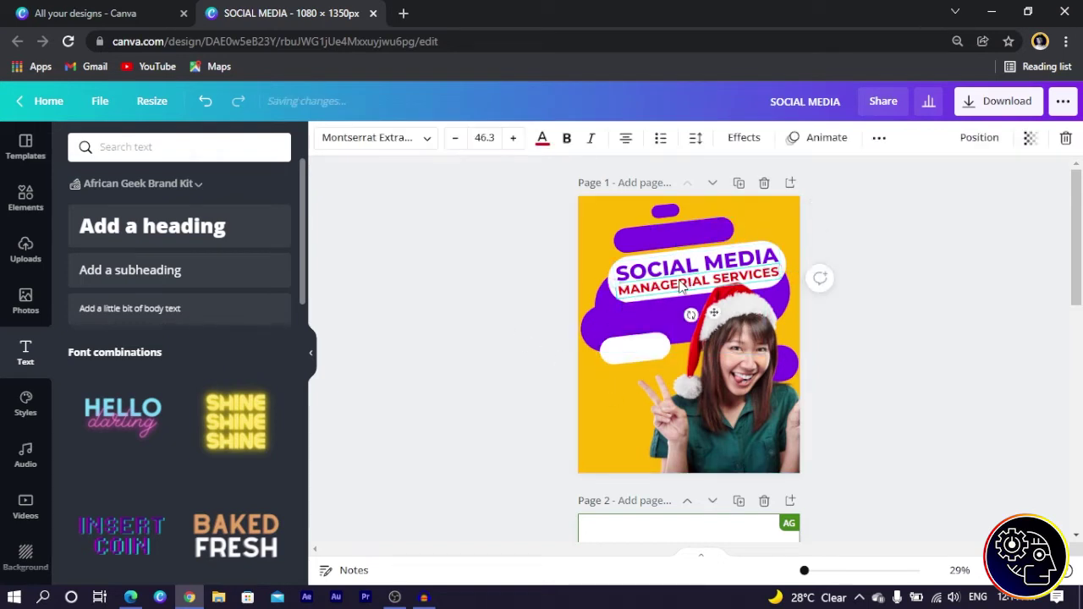
pyautogui.moveTo(682, 288); pyautogui.dragTo(696, 269)
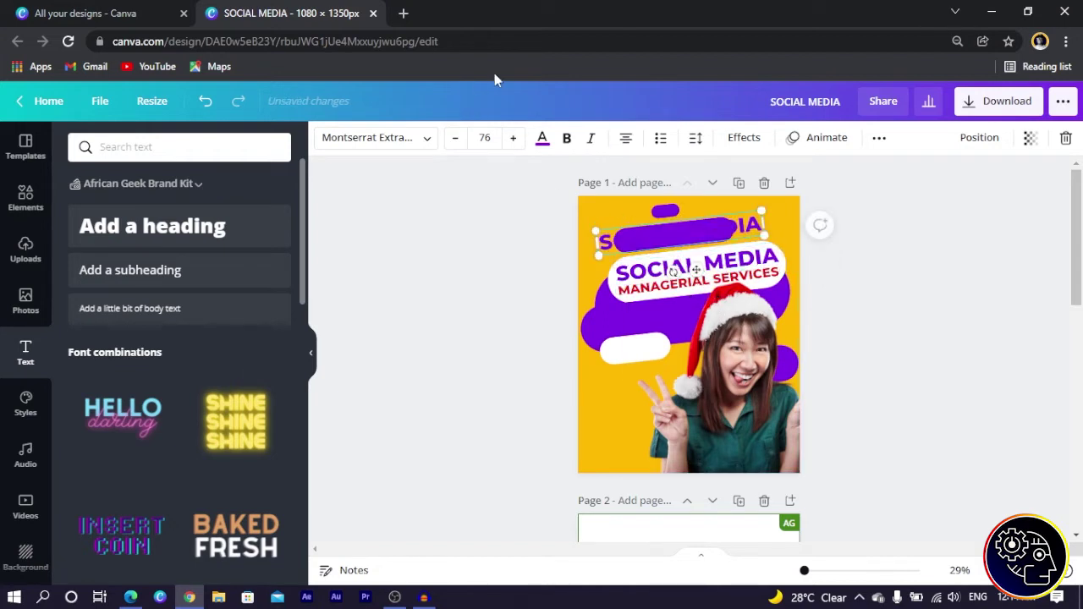
pyautogui.click(543, 138)
pyautogui.click(203, 217)
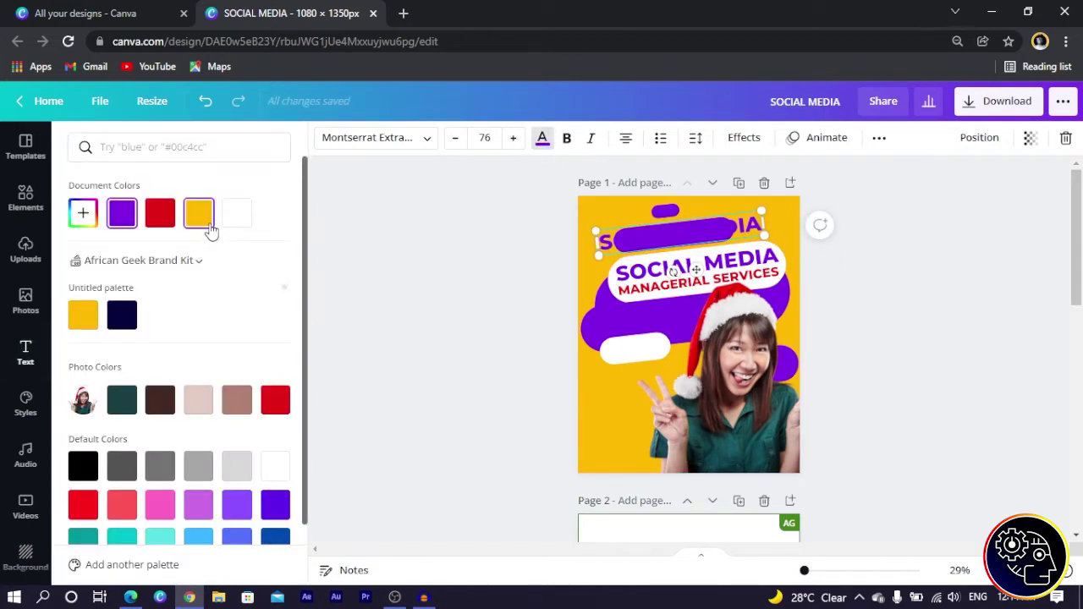
pyautogui.moveTo(599, 256); pyautogui.dragTo(629, 244)
pyautogui.moveTo(683, 267); pyautogui.dragTo(690, 265)
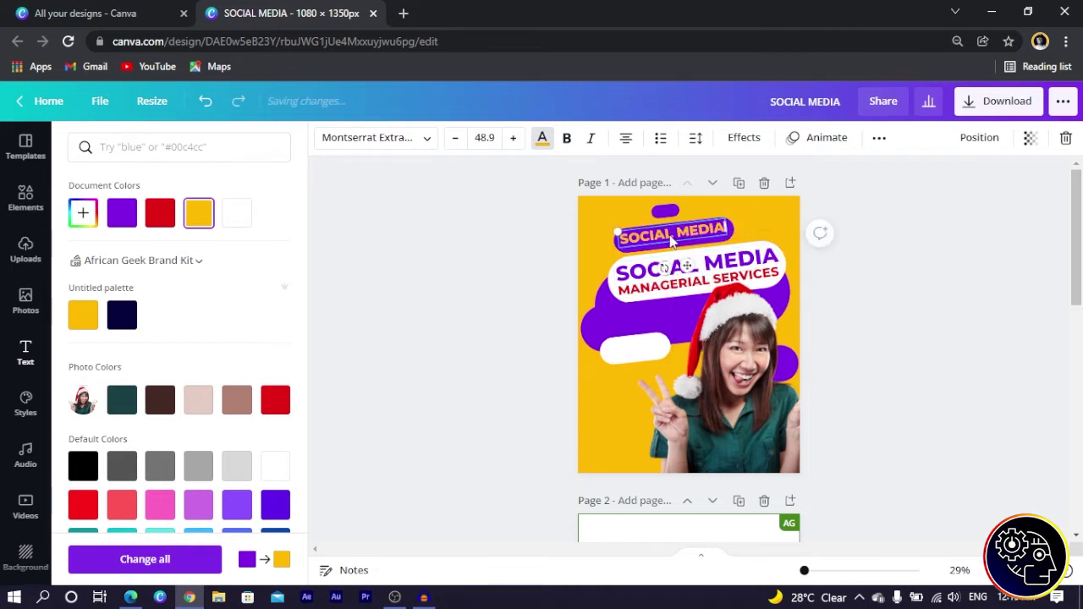
# Step: Retype the yellow copy as PROMOTION and raise its font size five steps
pyautogui.doubleClick(672, 238)
pyautogui.write('PR')
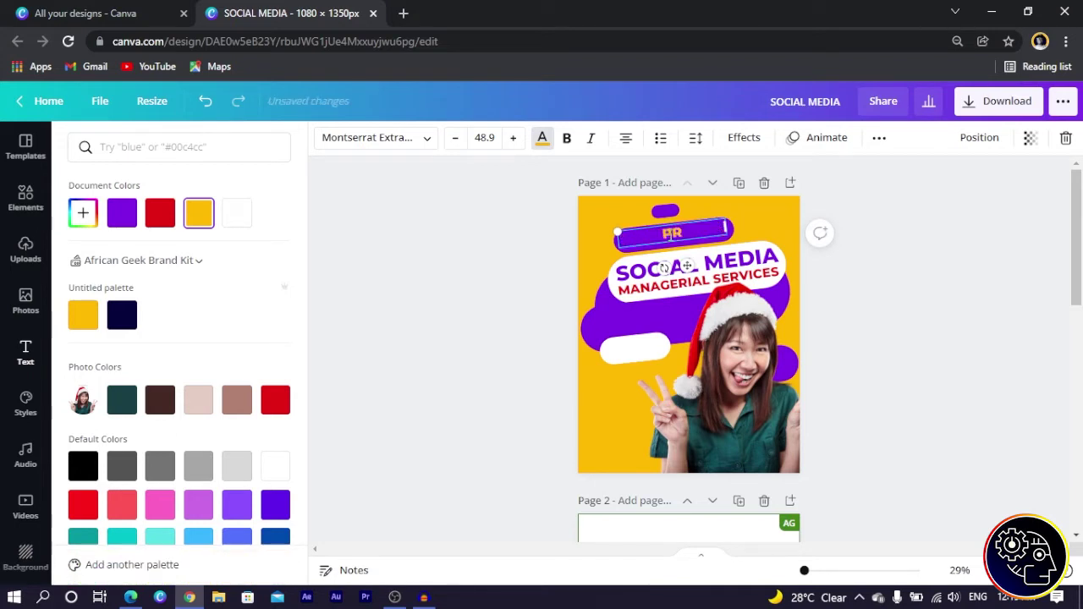
pyautogui.write('OMOTION !')
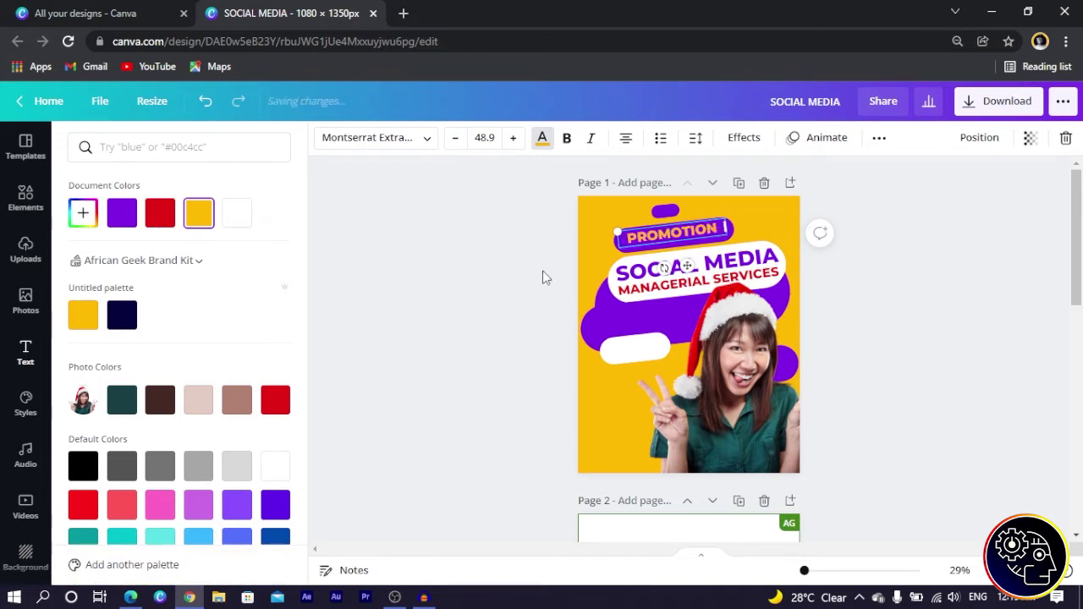
pyautogui.press('Escape')
pyautogui.click(552, 247)
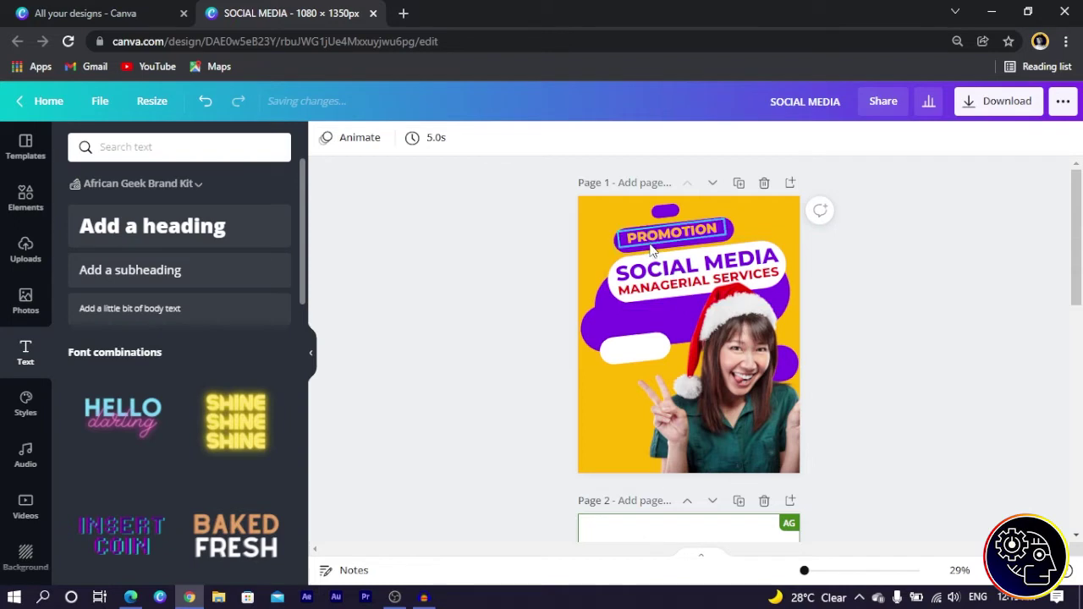
pyautogui.click(652, 249)
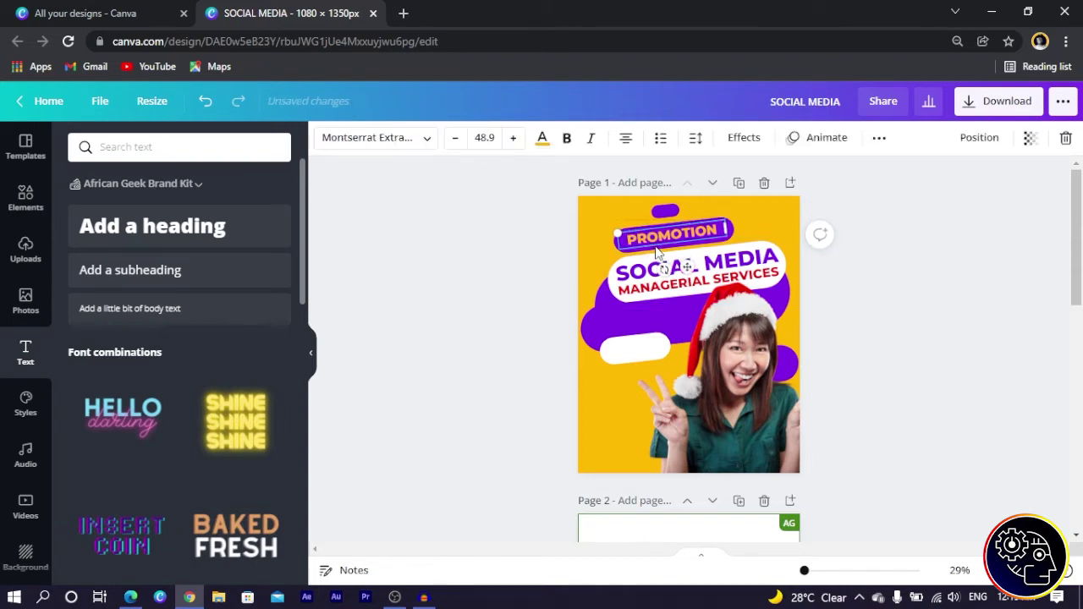
pyautogui.click(514, 138)
pyautogui.click(514, 138)
pyautogui.click(514, 138)
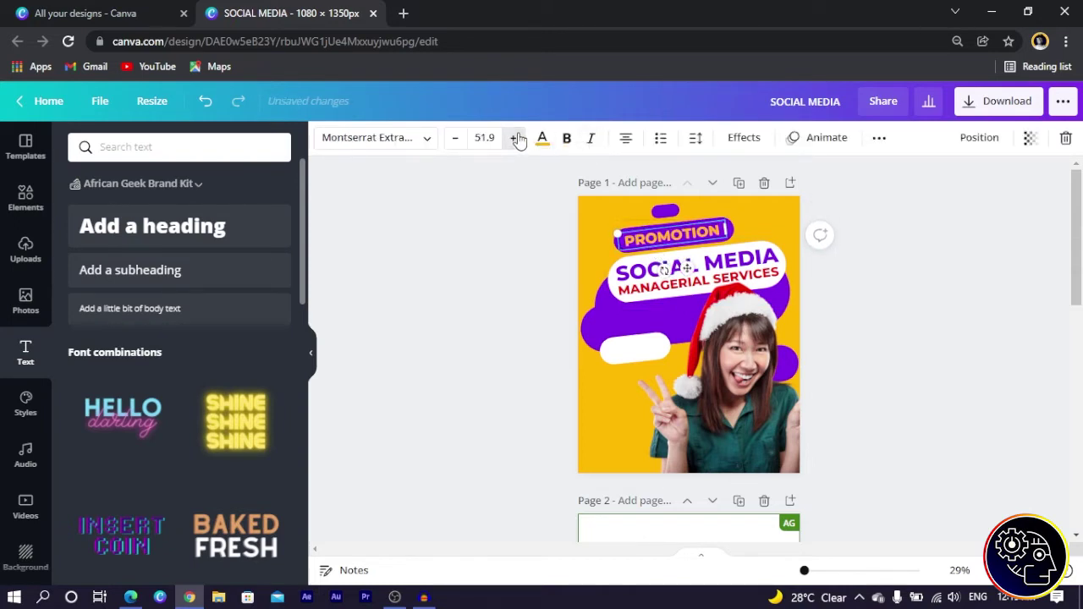
pyautogui.click(513, 138)
pyautogui.click(513, 138)
pyautogui.click(514, 138)
pyautogui.click(513, 138)
pyautogui.click(583, 384)
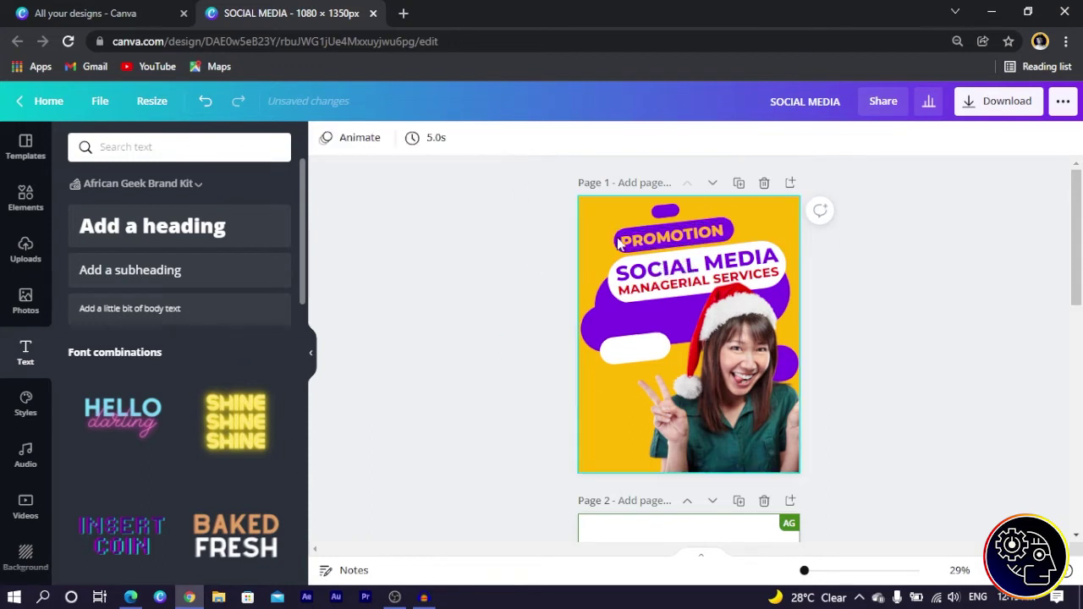
pyautogui.click(659, 241)
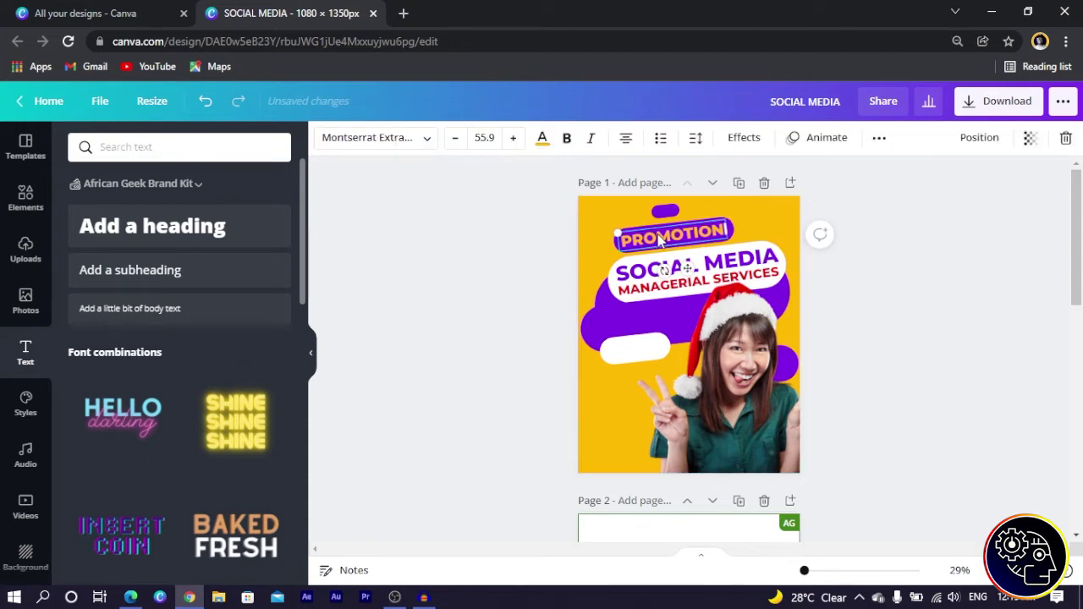
pyautogui.click(475, 294)
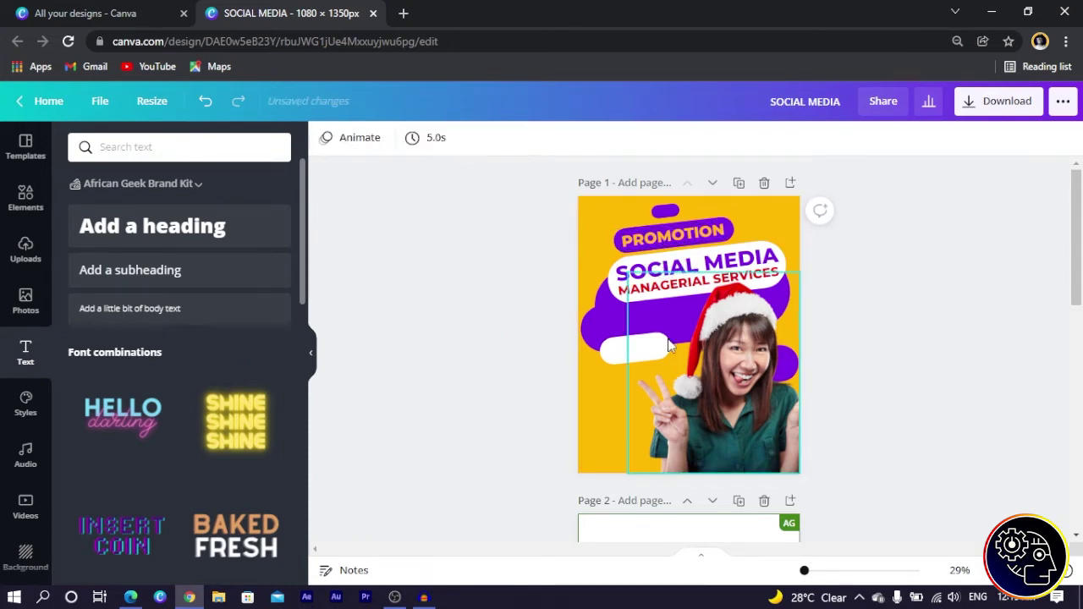
# Step: Shift the SOCIAL MEDIA heading slightly to the right
pyautogui.click(658, 273)
pyautogui.moveTo(658, 273); pyautogui.dragTo(694, 278)
pyautogui.click(500, 280)
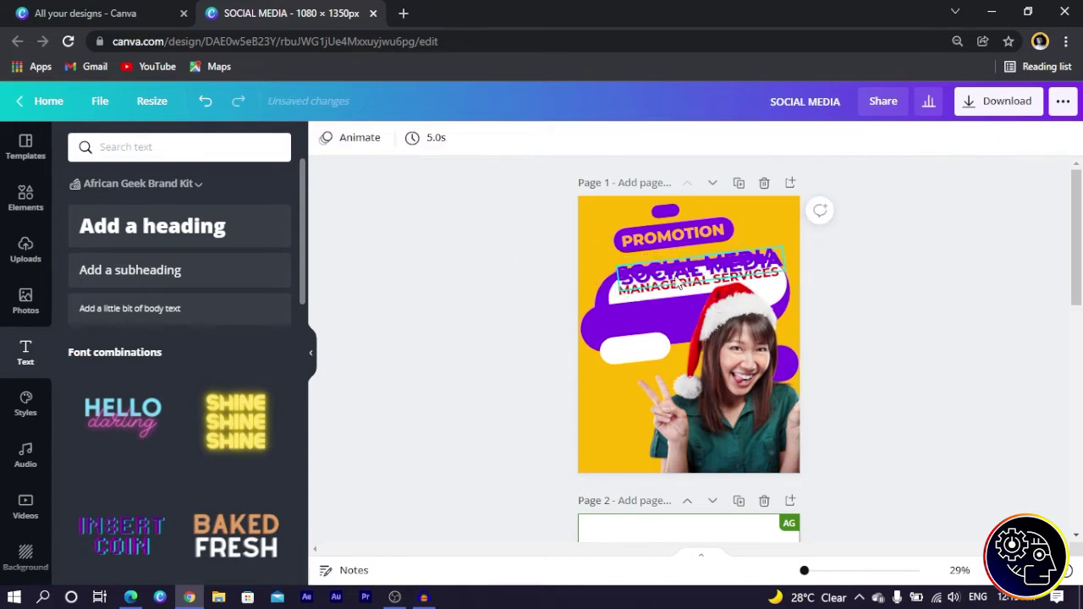
pyautogui.click(681, 288)
# Step: Deselect the SOCIAL MEDIA heading by clicking an empty area
pyautogui.click(556, 291)
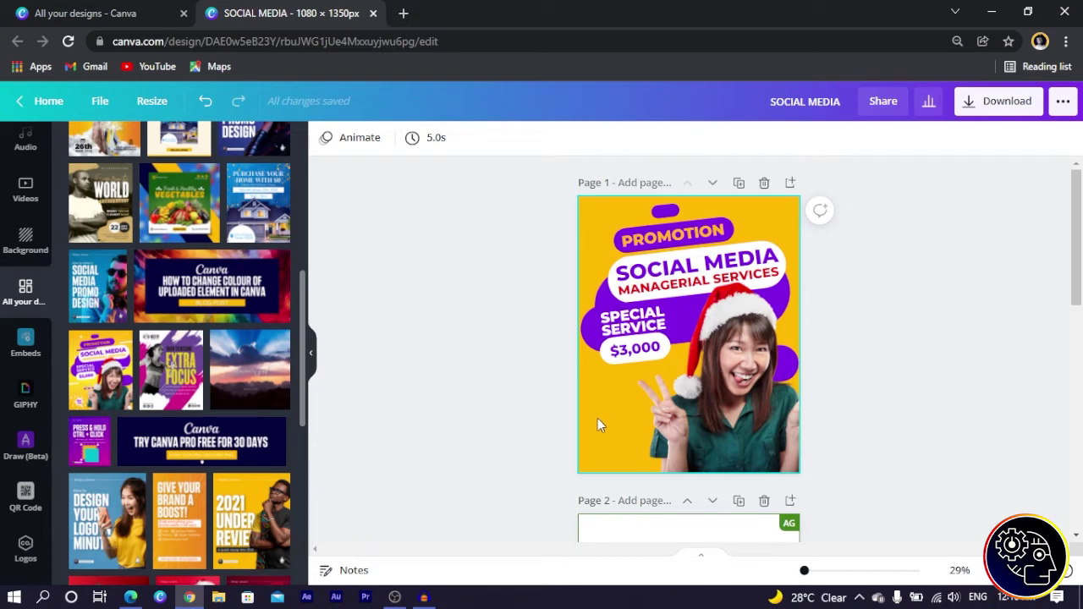
# Step: Add a horizontal line at the left edge below $3,000 and search elements for LINES
pyautogui.press('l')
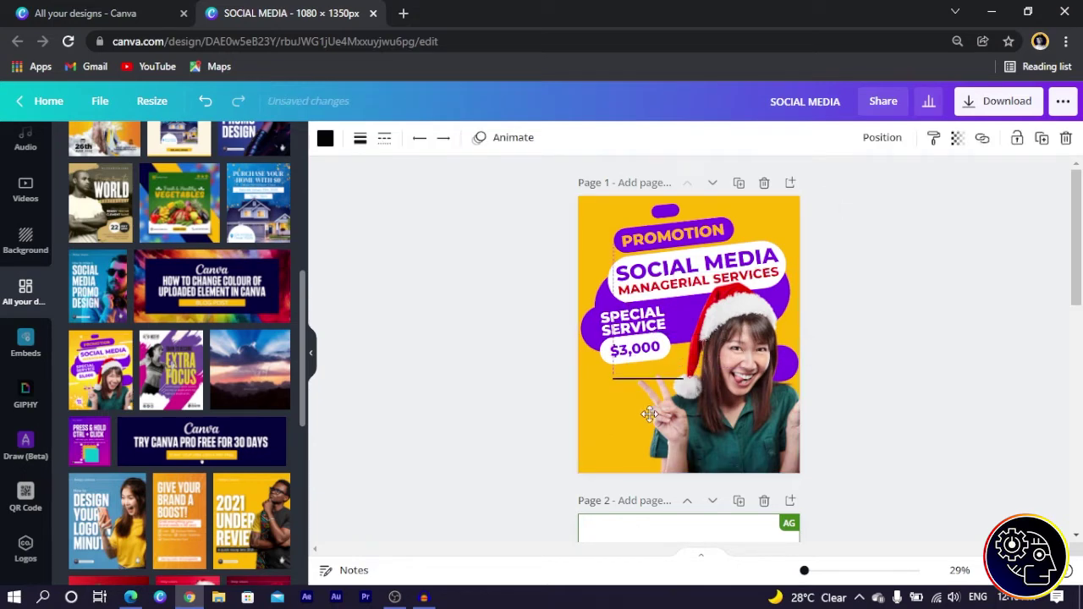
pyautogui.moveTo(648, 414); pyautogui.dragTo(614, 415)
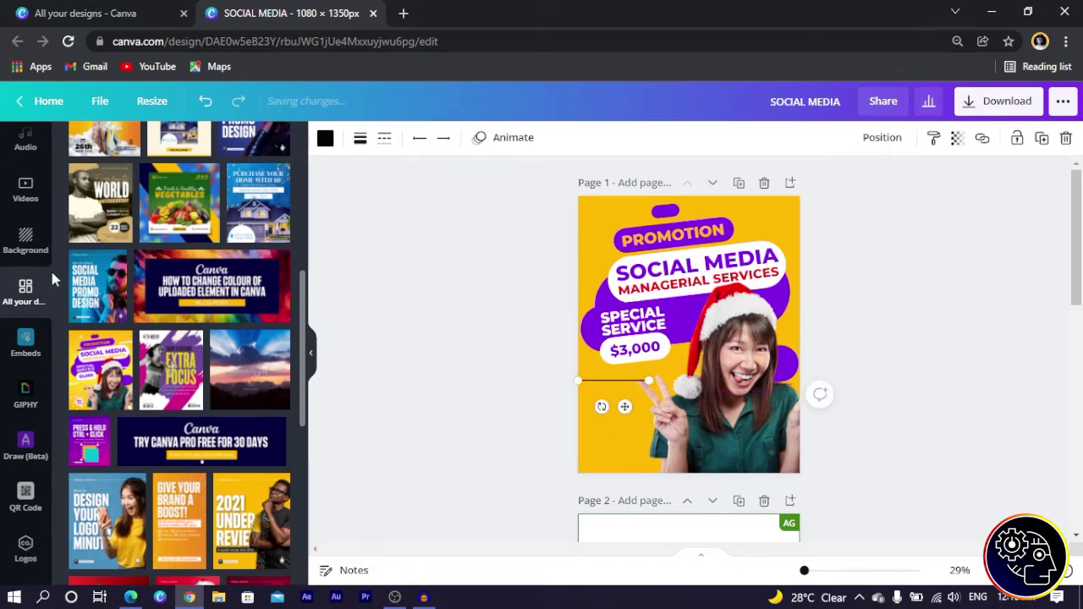
pyautogui.scroll(4, 34, 279)
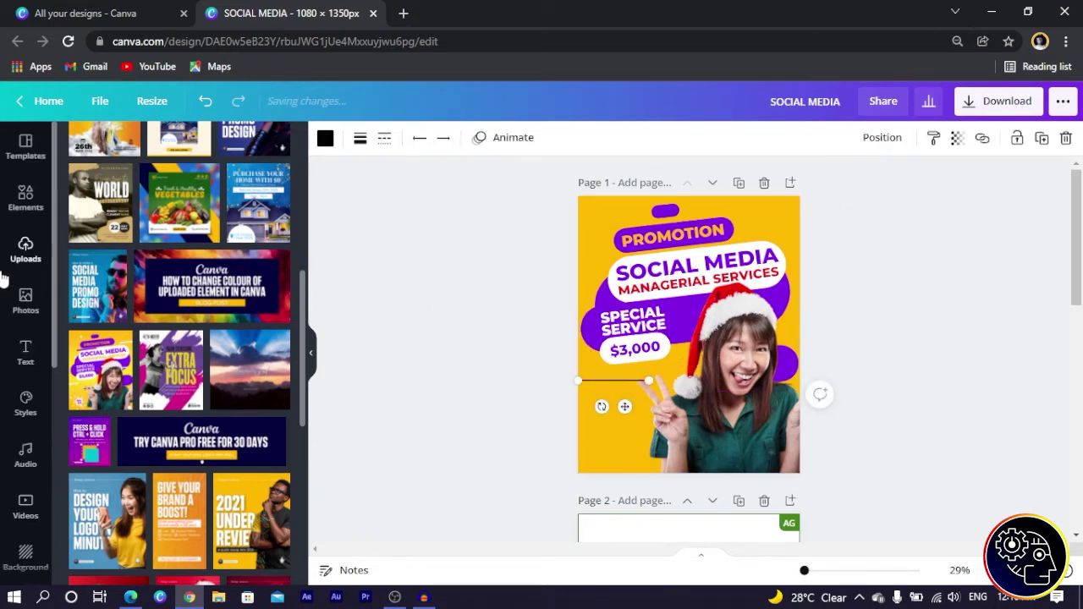
pyautogui.click(9, 196)
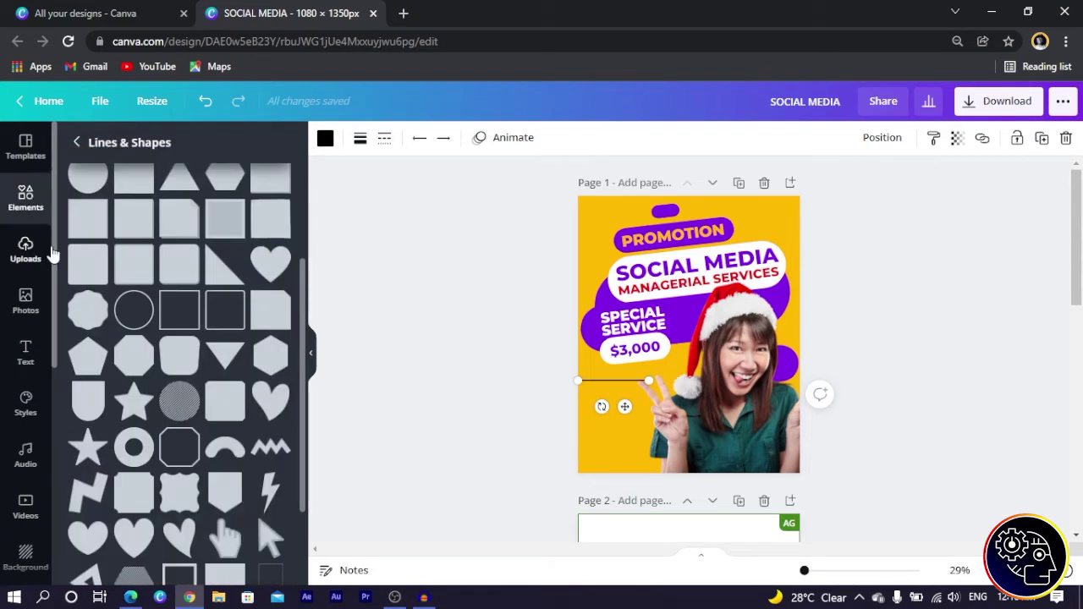
pyautogui.click(78, 142)
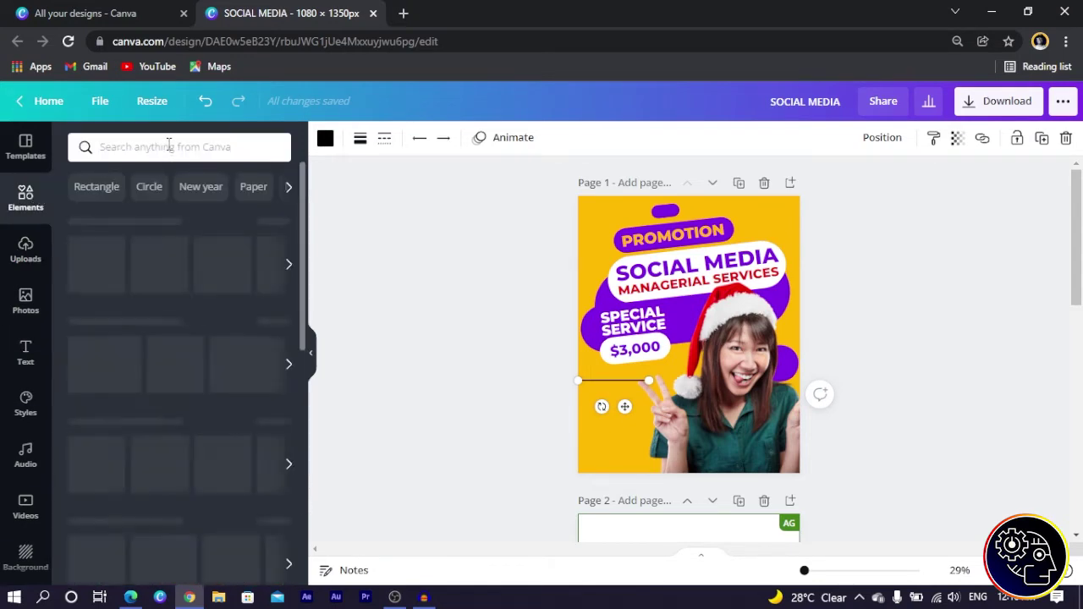
pyautogui.click(172, 145)
pyautogui.write('LINE')
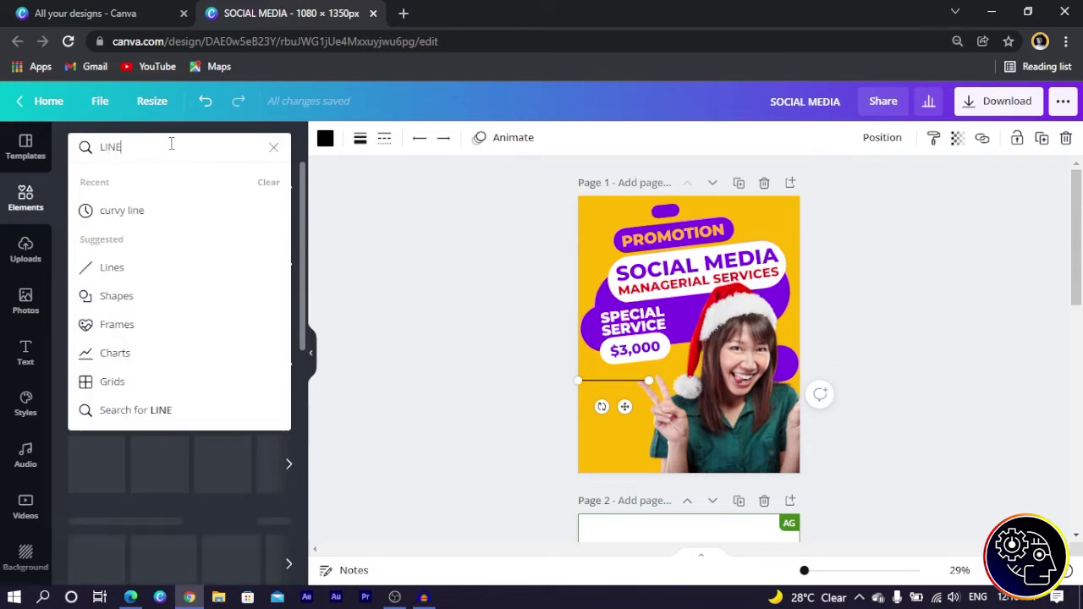
pyautogui.write('S')
pyautogui.press('Return')
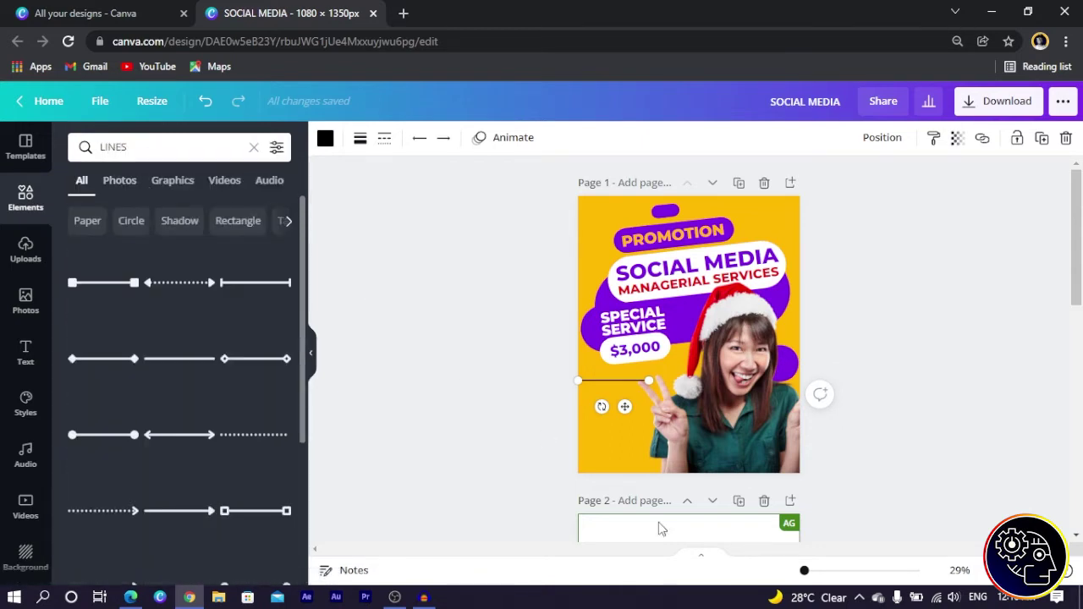
# Step: Set the accent line's weight to 20 and keep its solid style
pyautogui.click(359, 138)
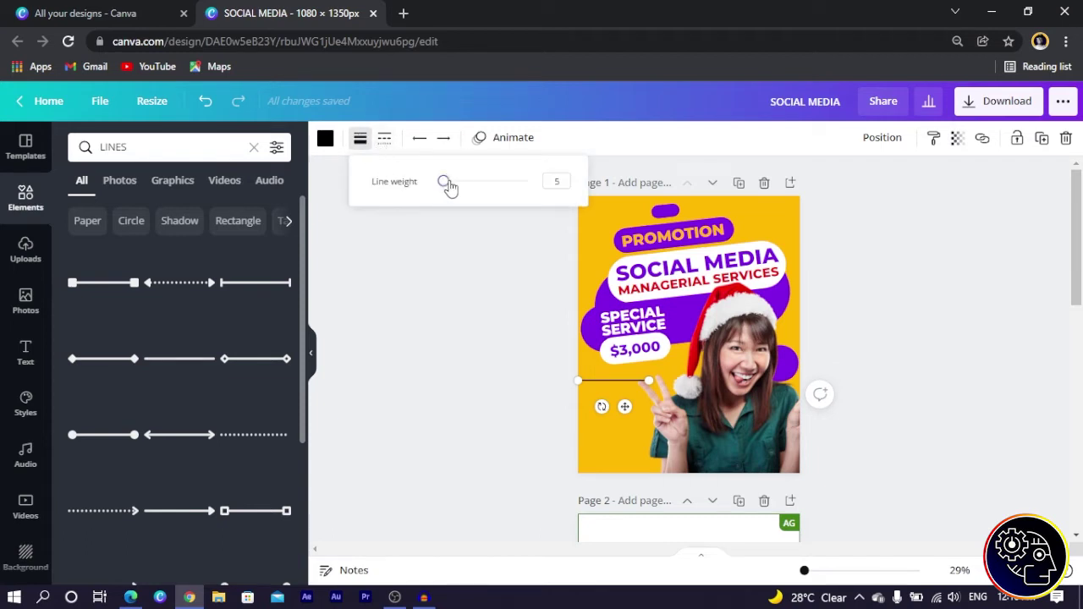
pyautogui.moveTo(444, 182); pyautogui.dragTo(457, 183)
pyautogui.click(384, 138)
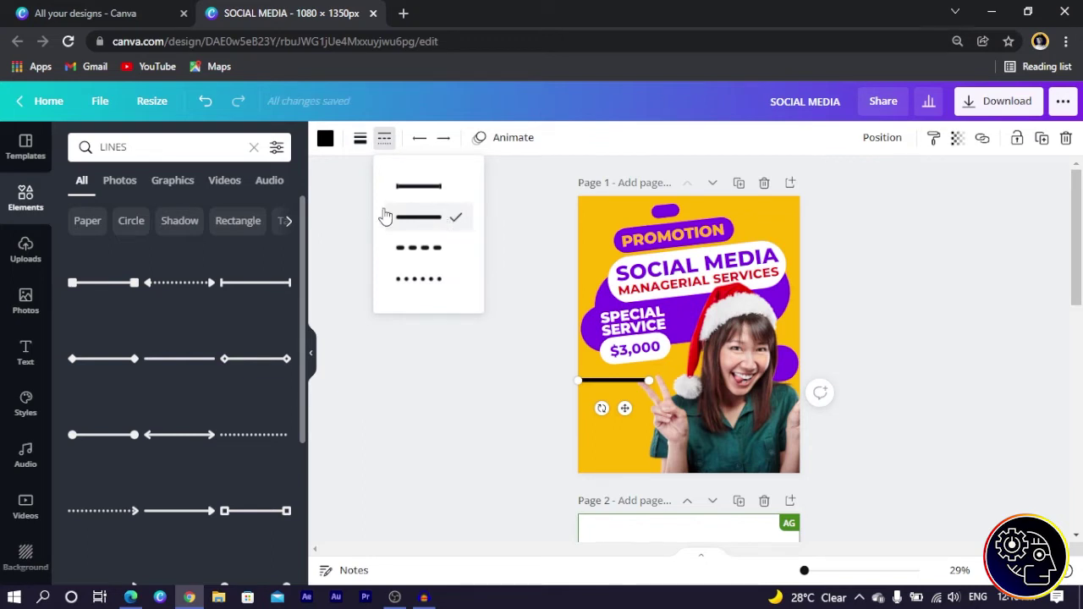
pyautogui.click(602, 409)
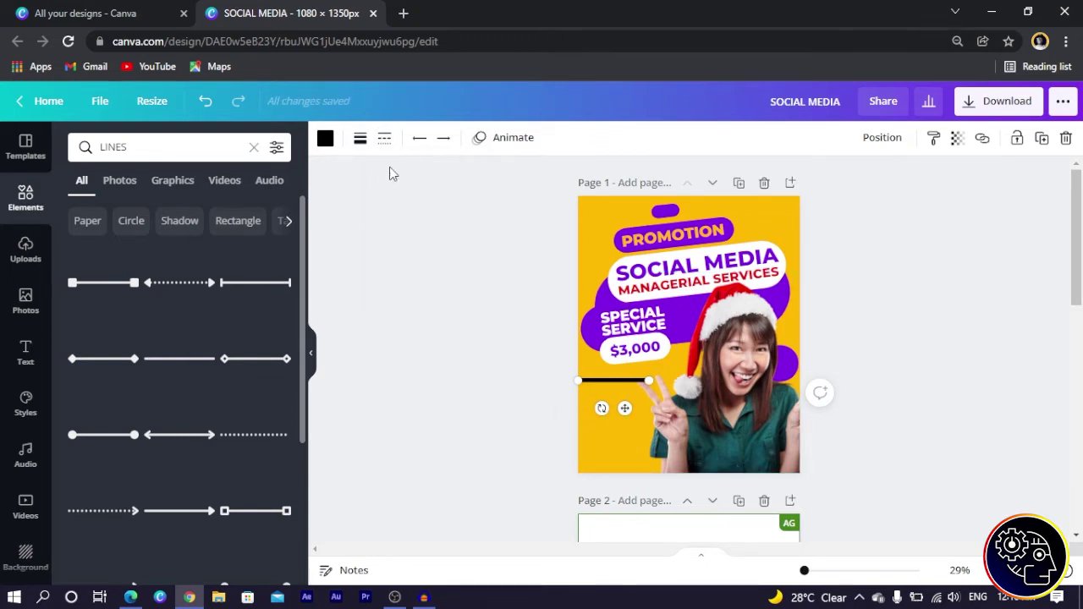
# Step: Make the accent line white, tilt it about 9°, and move it beside $3,000
pyautogui.click(325, 138)
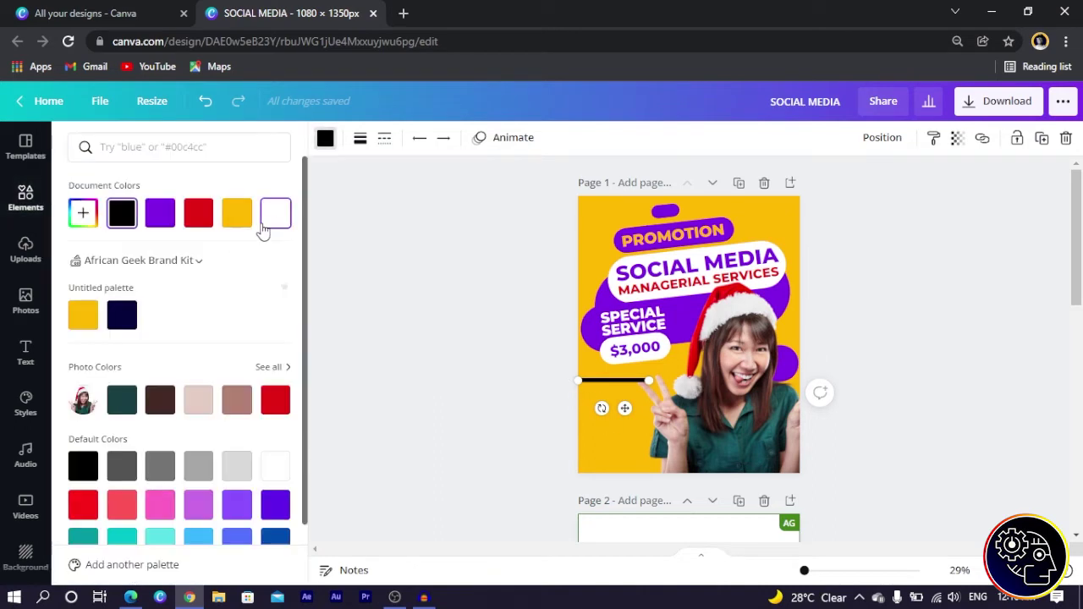
pyautogui.click(273, 217)
pyautogui.moveTo(600, 408); pyautogui.dragTo(800, 229)
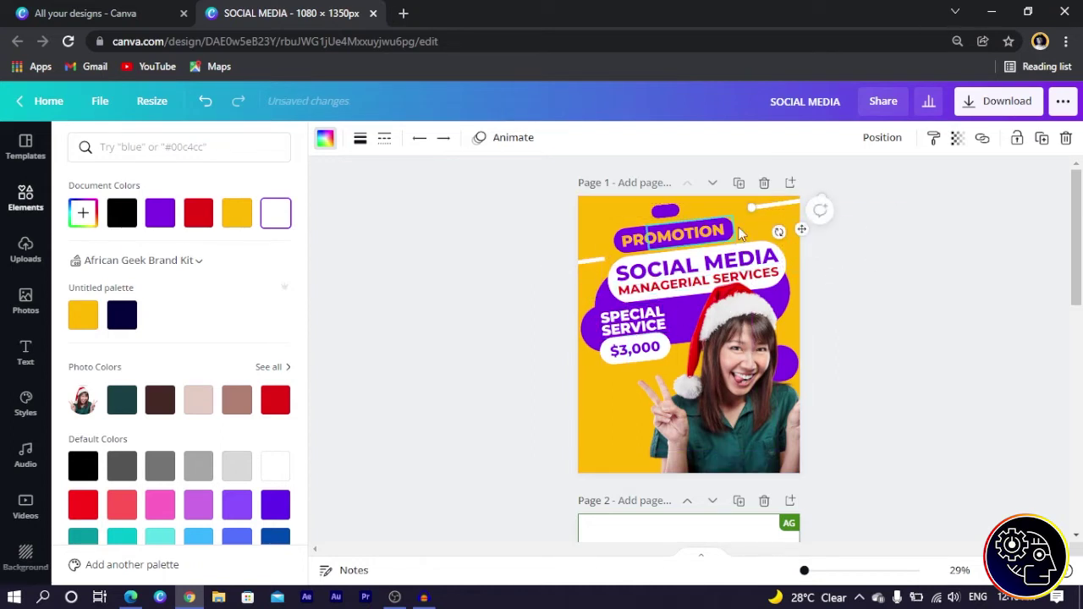
pyautogui.click(693, 337)
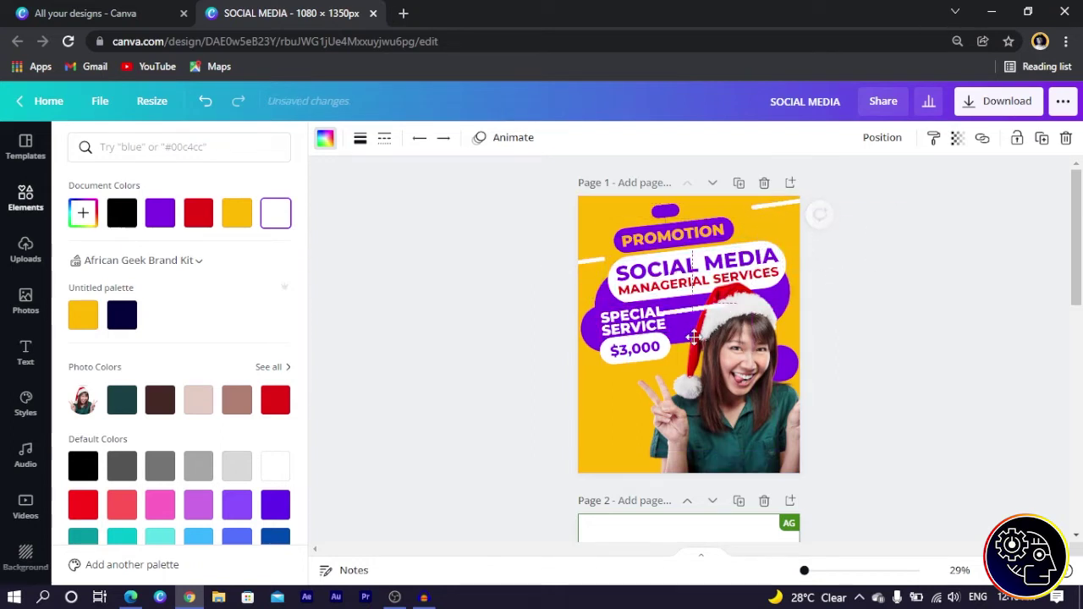
pyautogui.moveTo(693, 337); pyautogui.dragTo(606, 391)
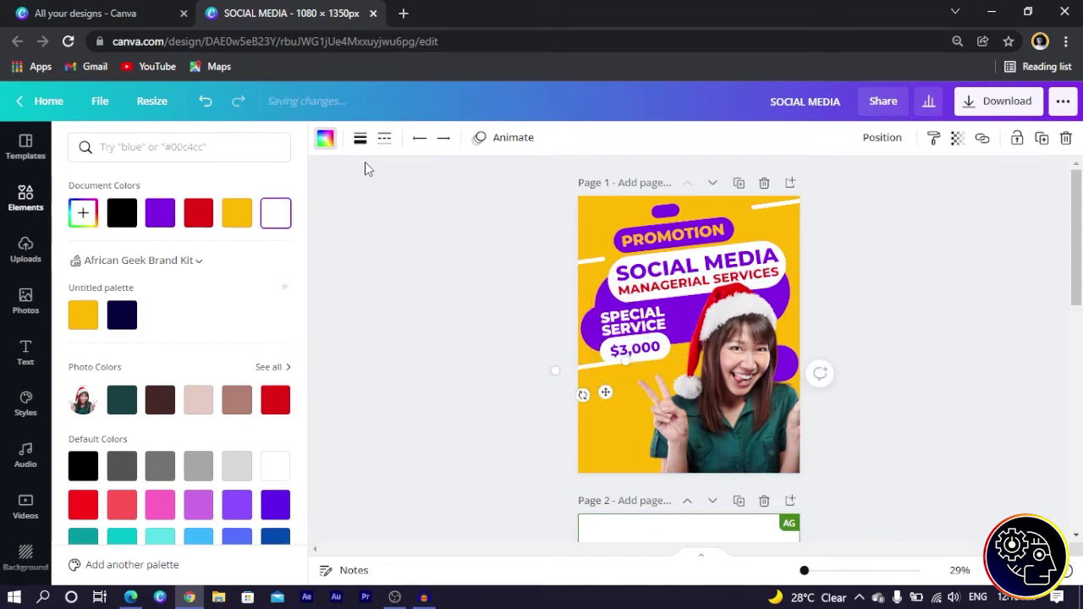
# Step: Recolour the line purple, move it toward the bottom-left, and place the circle cluster top-left
pyautogui.click(160, 214)
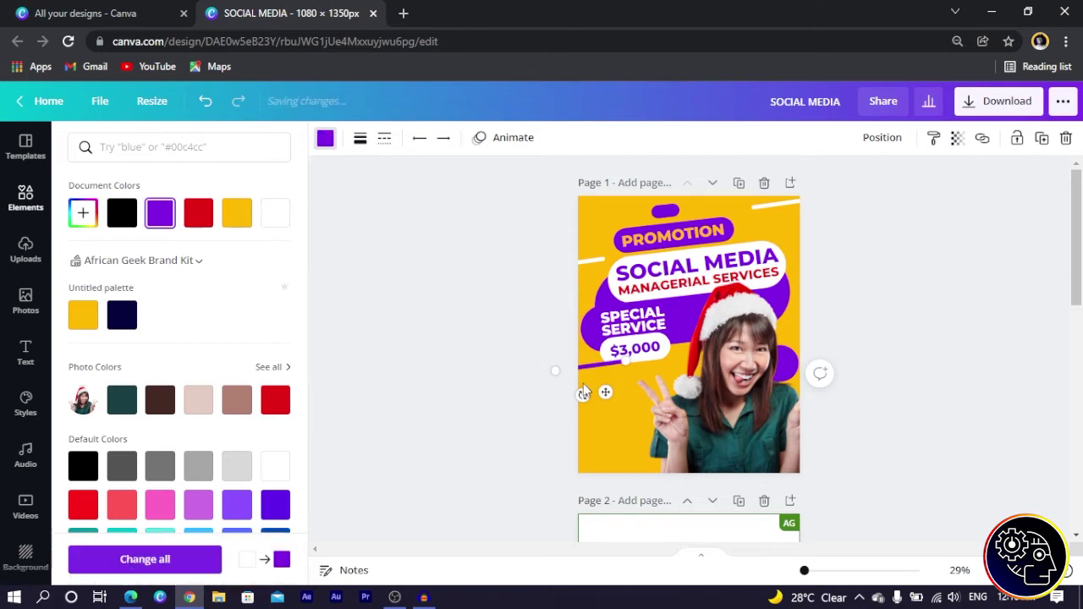
pyautogui.click(465, 419)
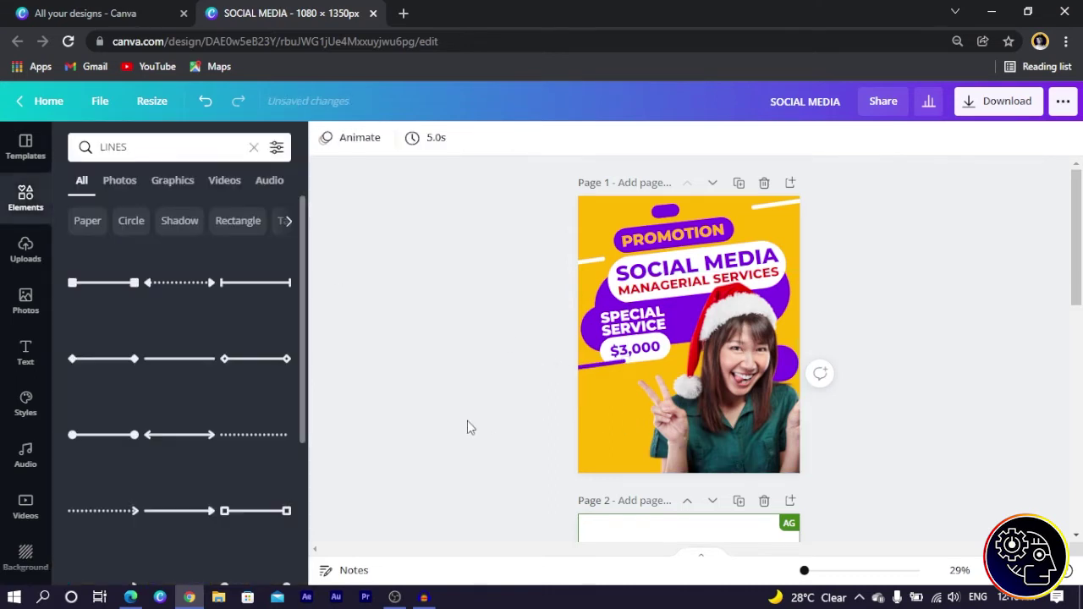
pyautogui.click(599, 370)
pyautogui.moveTo(605, 391); pyautogui.dragTo(600, 448)
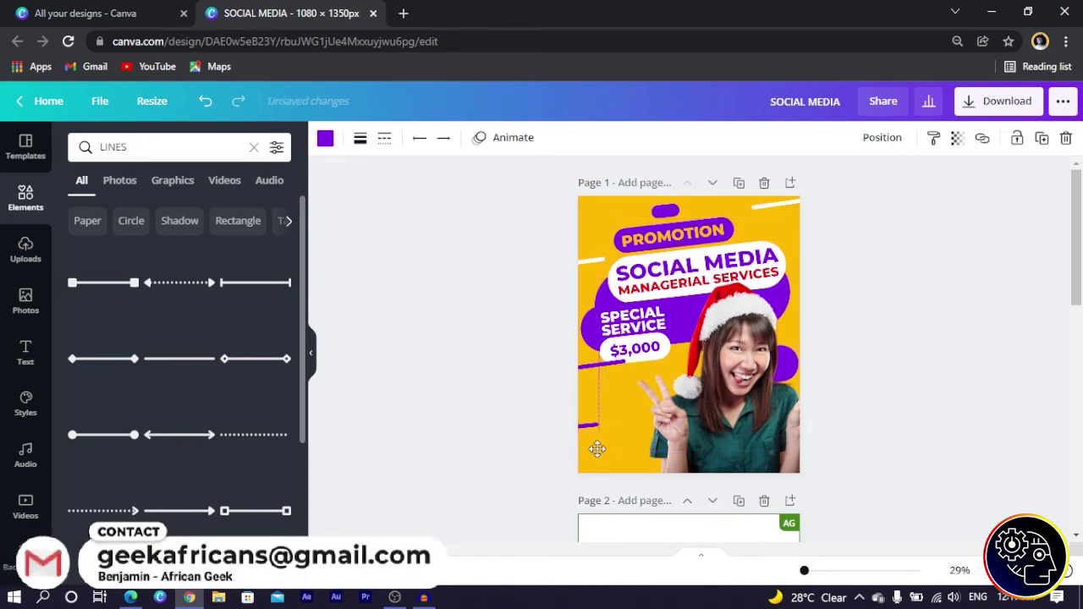
pyautogui.moveTo(599, 388); pyautogui.dragTo(602, 252)
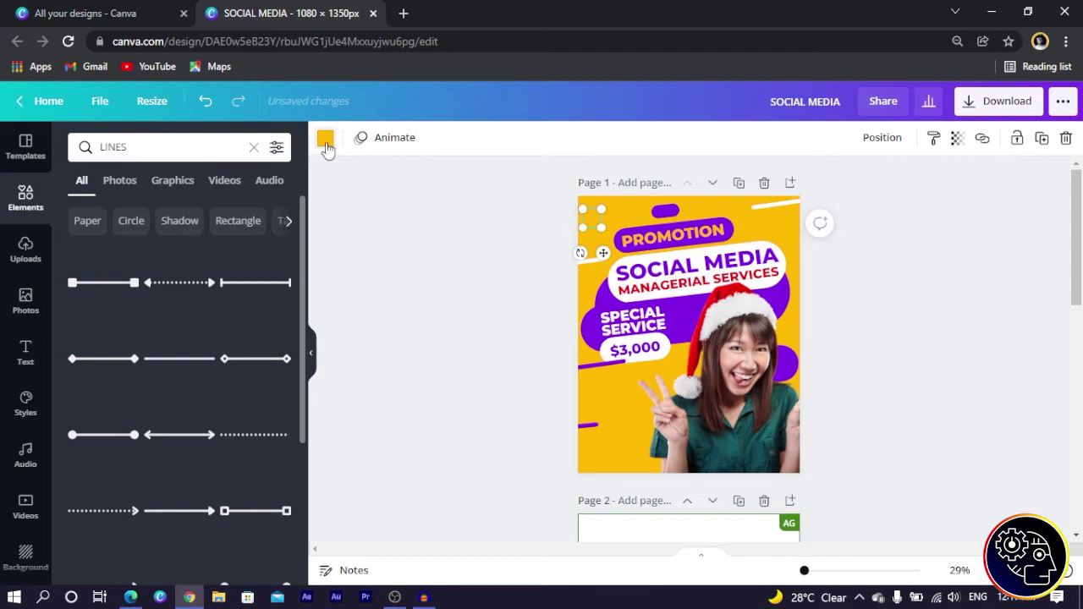
# Step: Make the small circles white, shrink them, and move a dot toward the poster's right edge
pyautogui.click(326, 139)
pyautogui.click(238, 214)
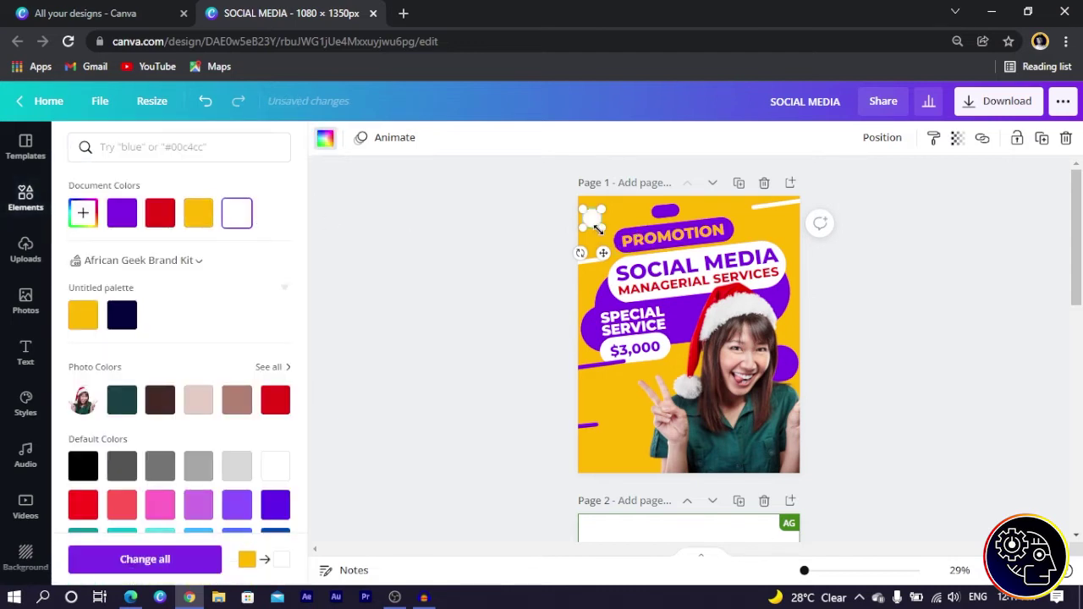
pyautogui.moveTo(599, 228); pyautogui.dragTo(579, 315)
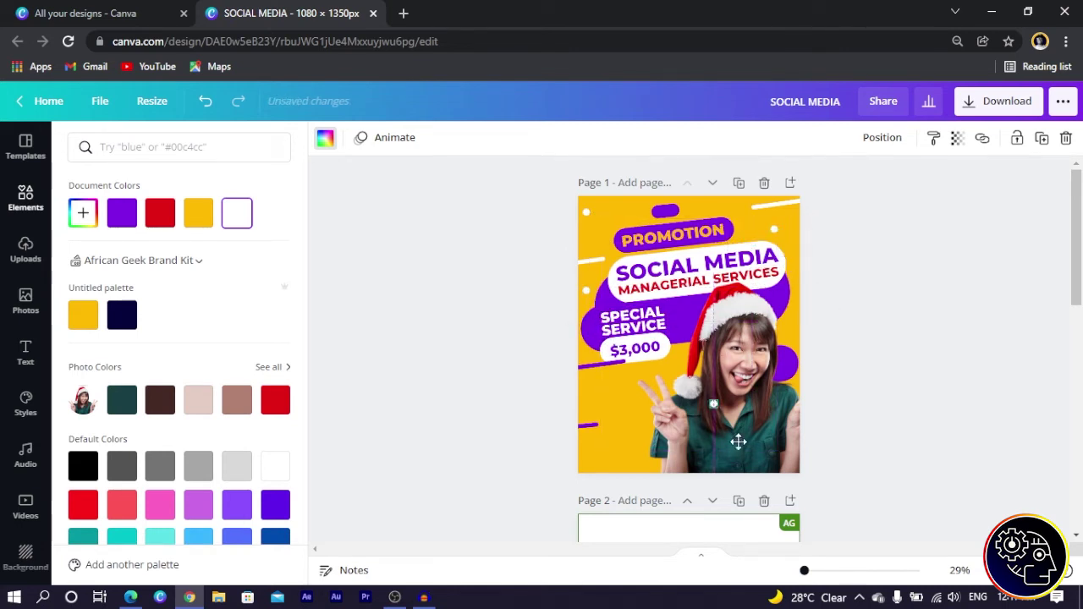
pyautogui.moveTo(739, 441); pyautogui.dragTo(605, 485)
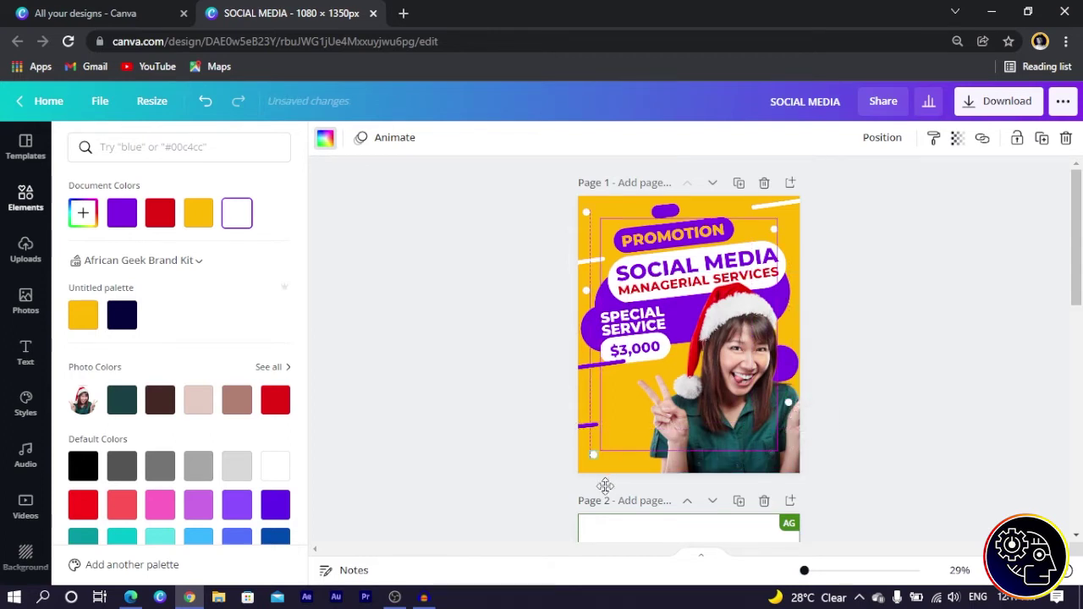
# Step: Delete the gradient glow from page 2
pyautogui.scroll(-2, 746, 428)
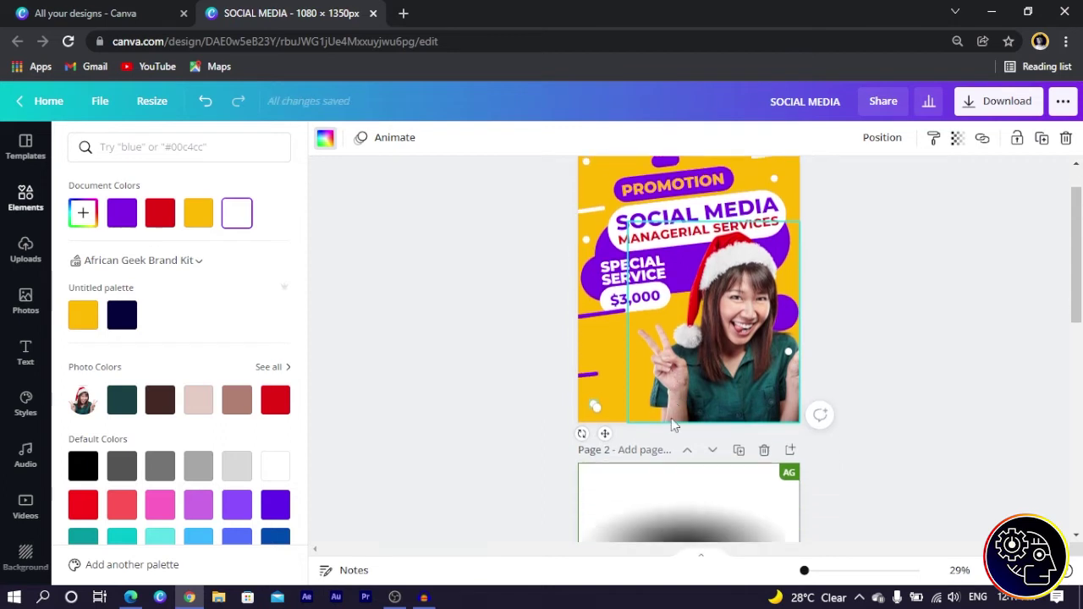
pyautogui.scroll(-1, 671, 418)
pyautogui.scroll(3, 686, 435)
pyautogui.scroll(-2, 692, 446)
pyautogui.scroll(-2, 683, 434)
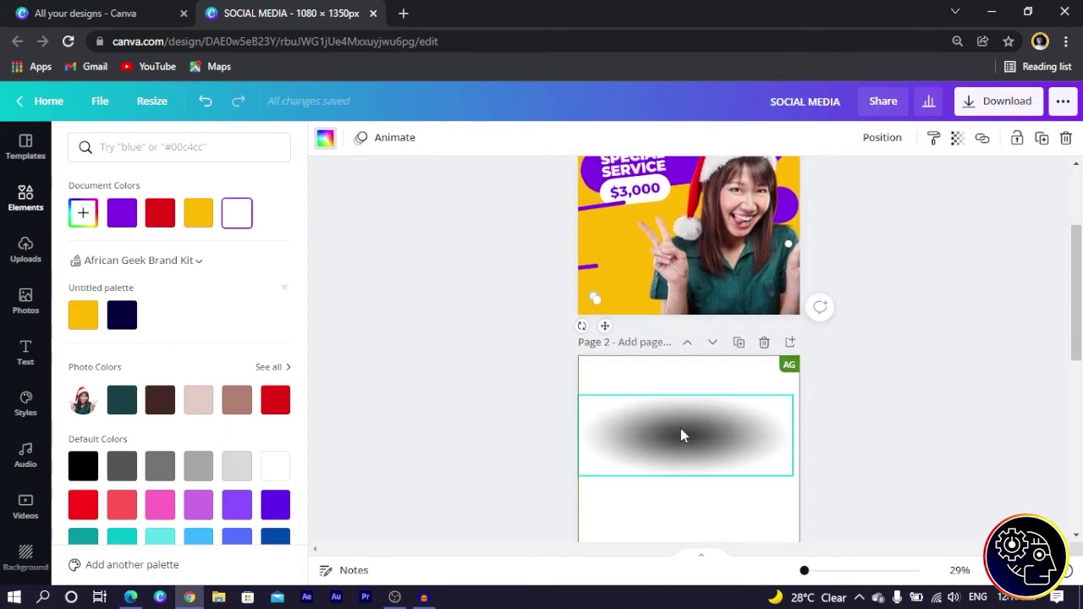
pyautogui.press('Delete')
# Step: Enlarge the page 1 glow to about 3,431 × 1,295 and center it behind the poster
pyautogui.scroll(3, 683, 343)
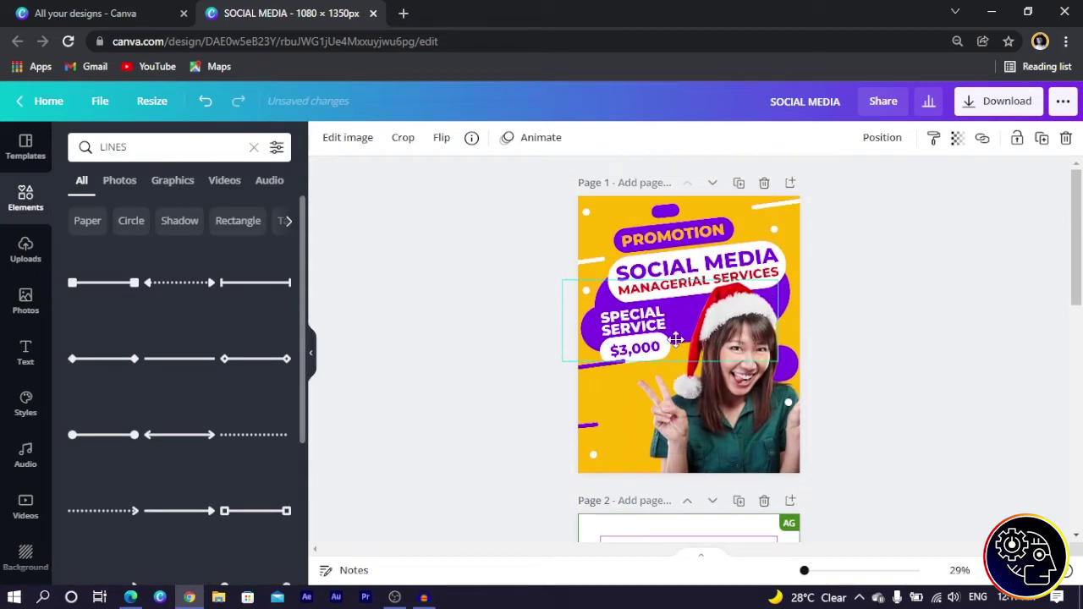
pyautogui.click(684, 345)
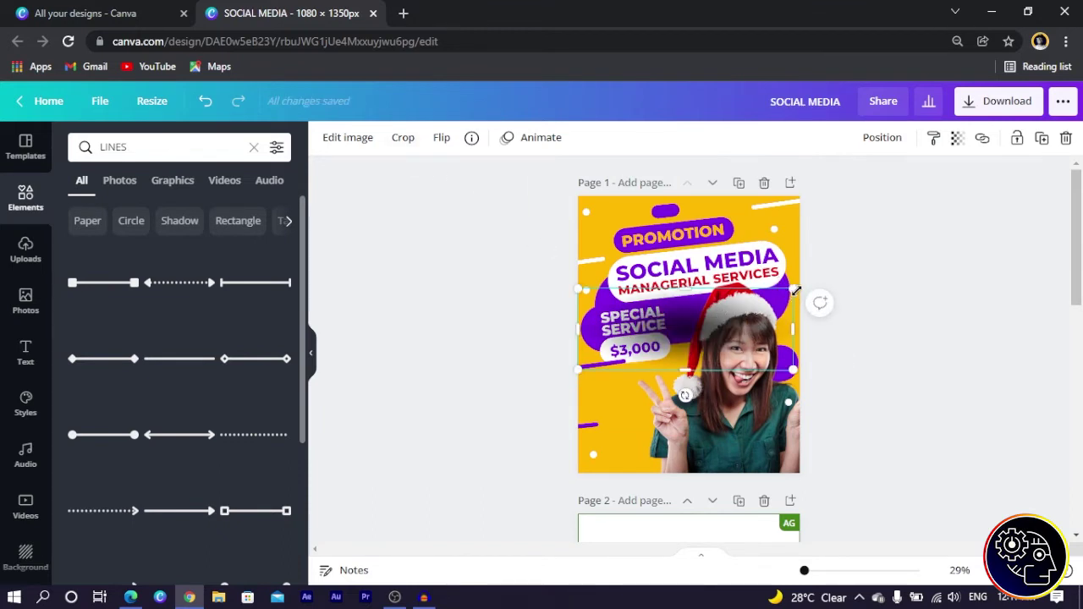
pyautogui.moveTo(795, 291); pyautogui.dragTo(1042, 195)
pyautogui.moveTo(690, 345); pyautogui.dragTo(690, 334)
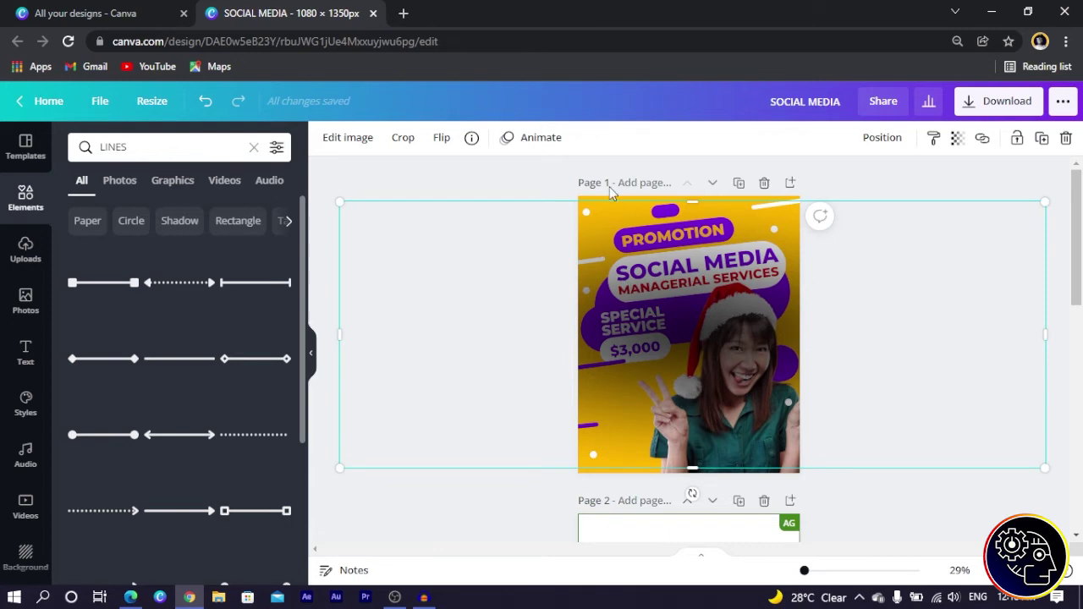
# Step: Apply the Cherry duotone effect to the glow
pyautogui.click(347, 140)
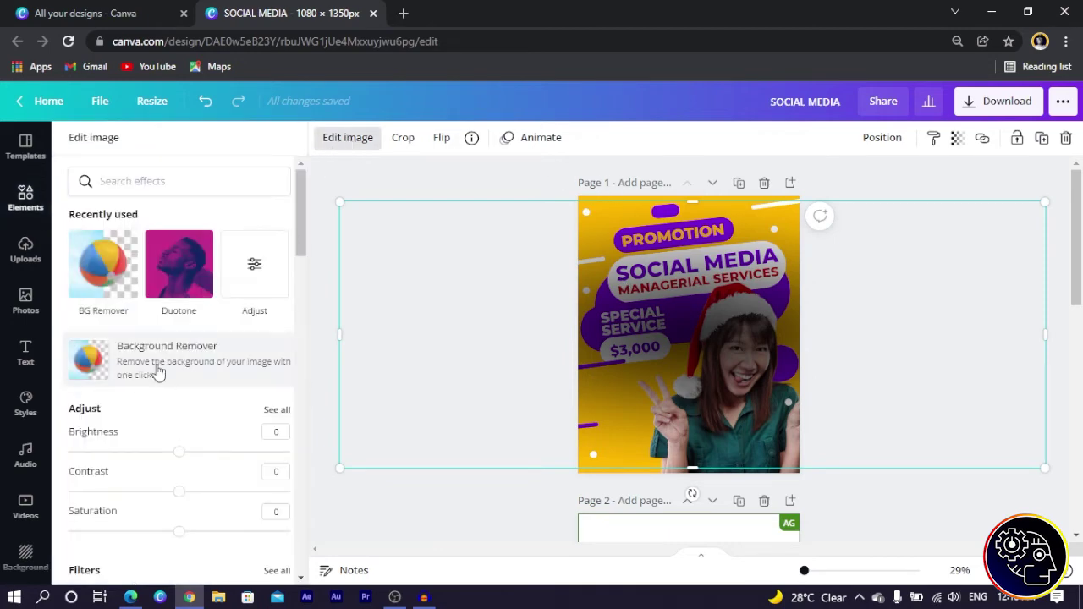
pyautogui.scroll(-5, 114, 391)
pyautogui.scroll(-8, 110, 364)
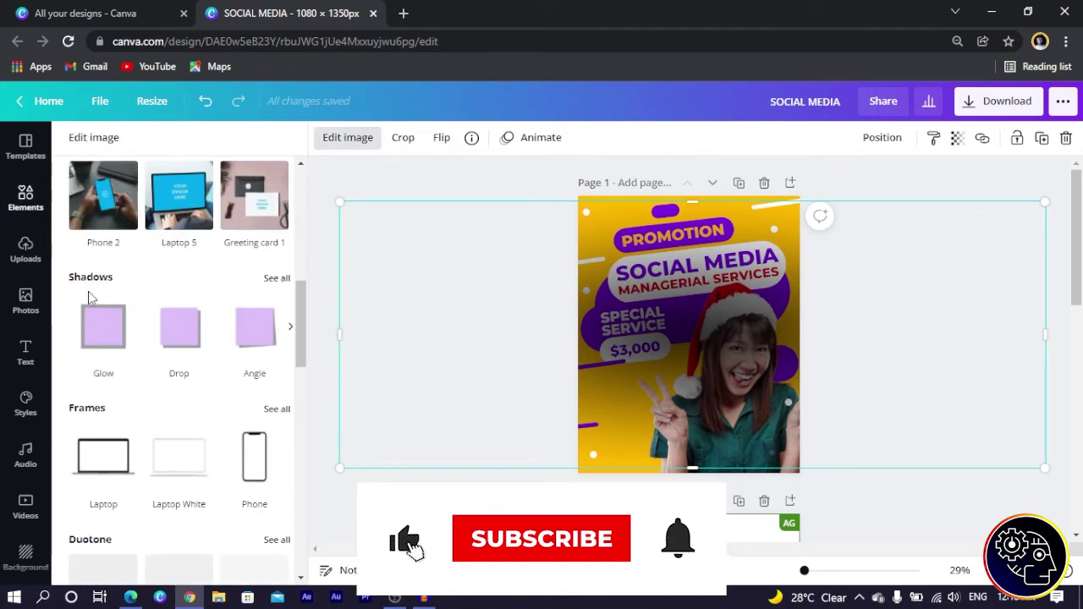
pyautogui.scroll(3, 100, 320)
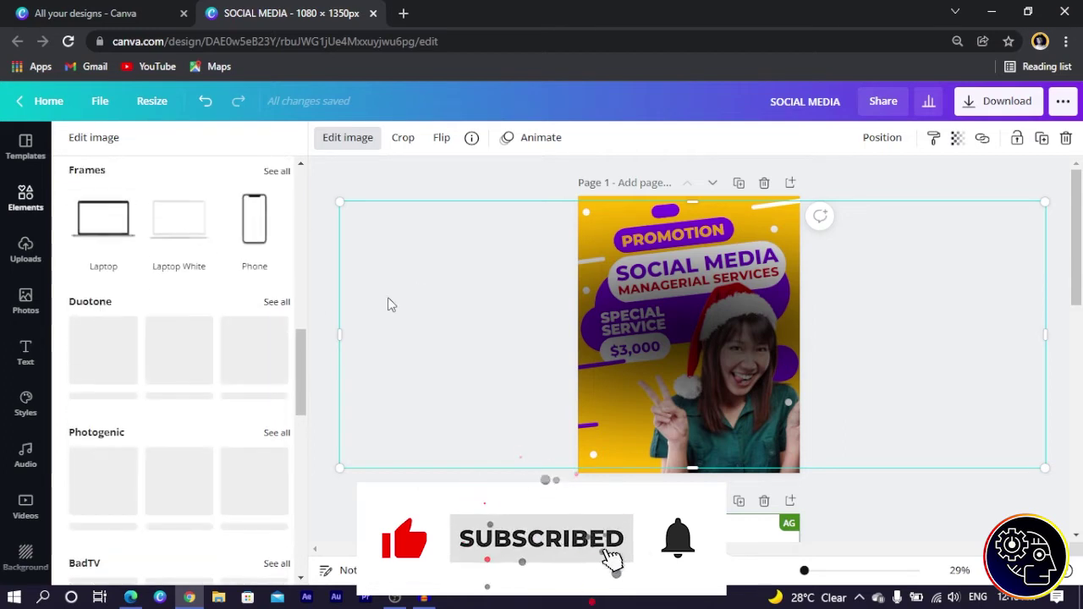
pyautogui.click(277, 303)
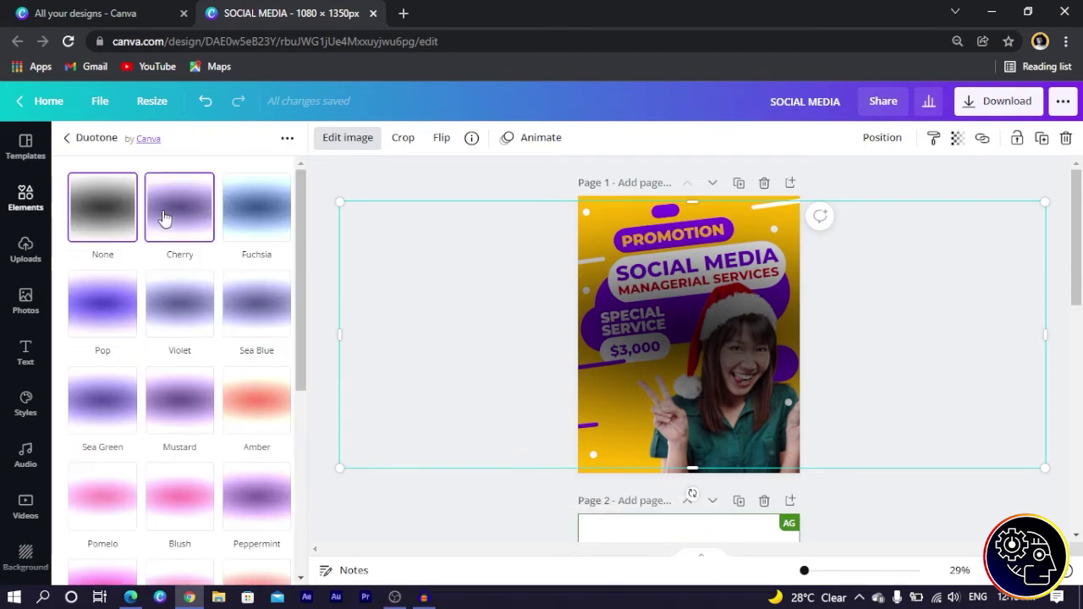
pyautogui.click(175, 216)
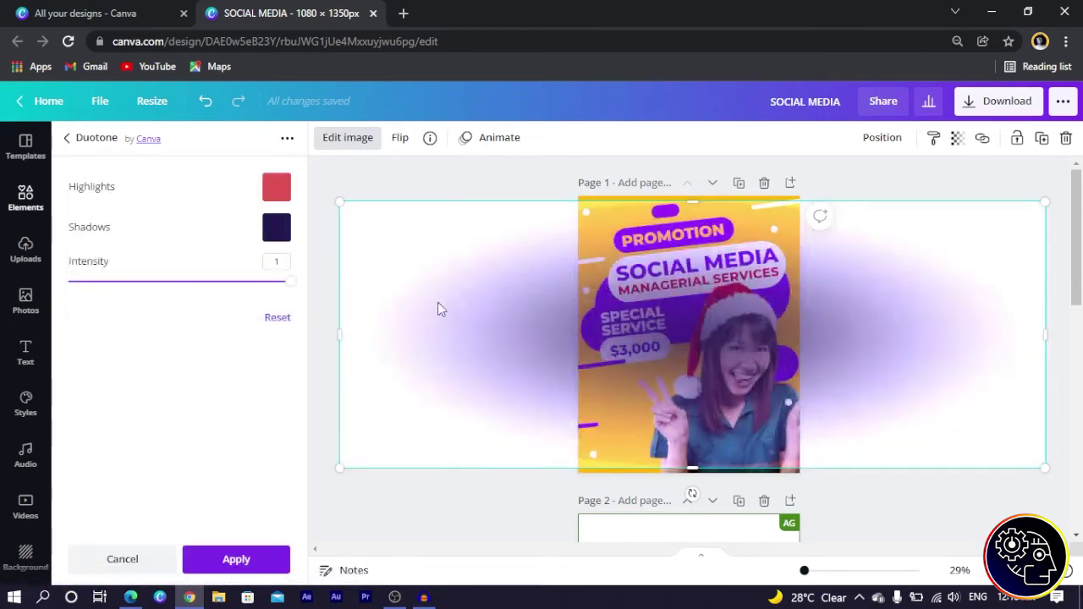
# Step: Set the duotone highlights to a bright custom yellow
pyautogui.click(276, 188)
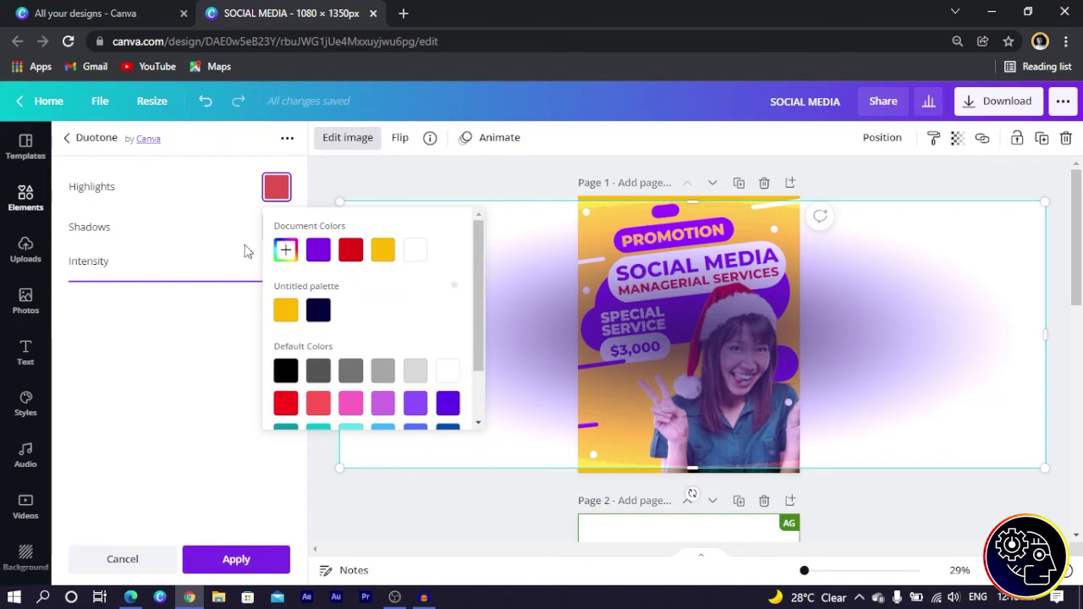
pyautogui.click(285, 252)
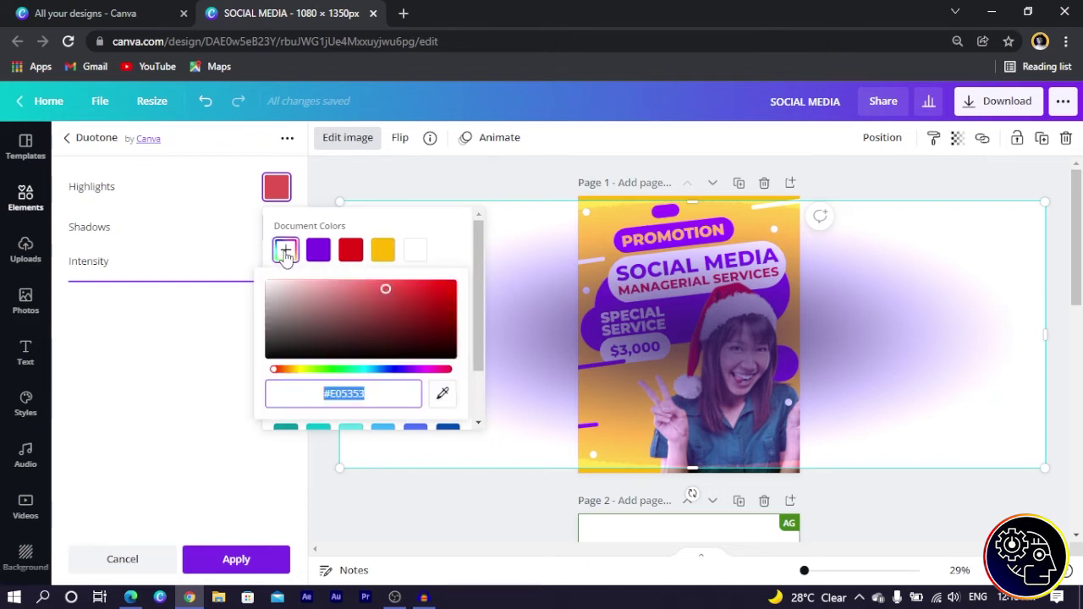
pyautogui.moveTo(272, 378); pyautogui.dragTo(301, 381)
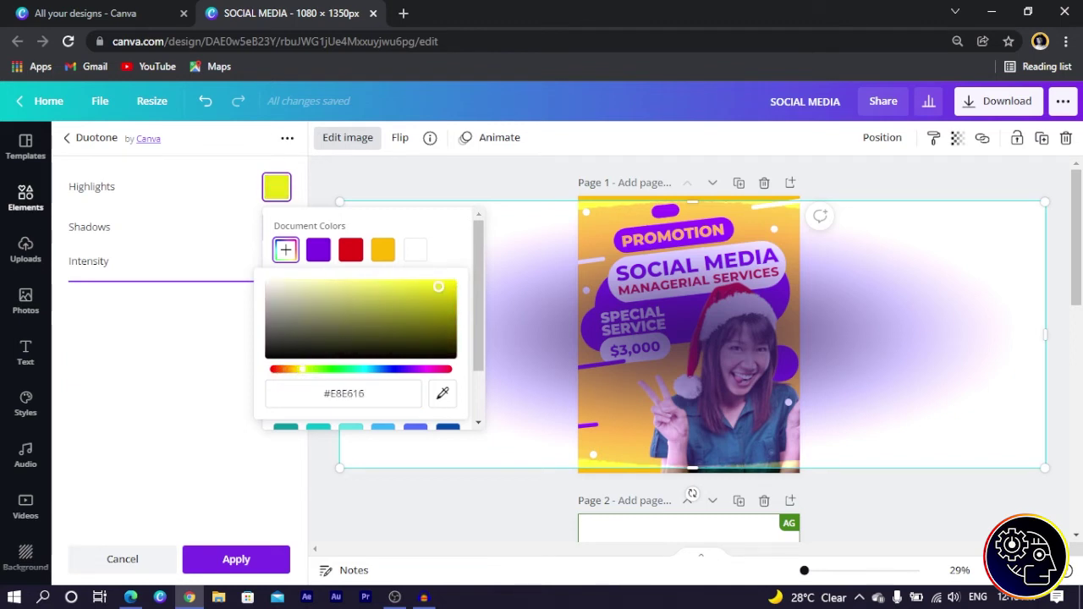
pyautogui.moveTo(438, 287); pyautogui.dragTo(463, 288)
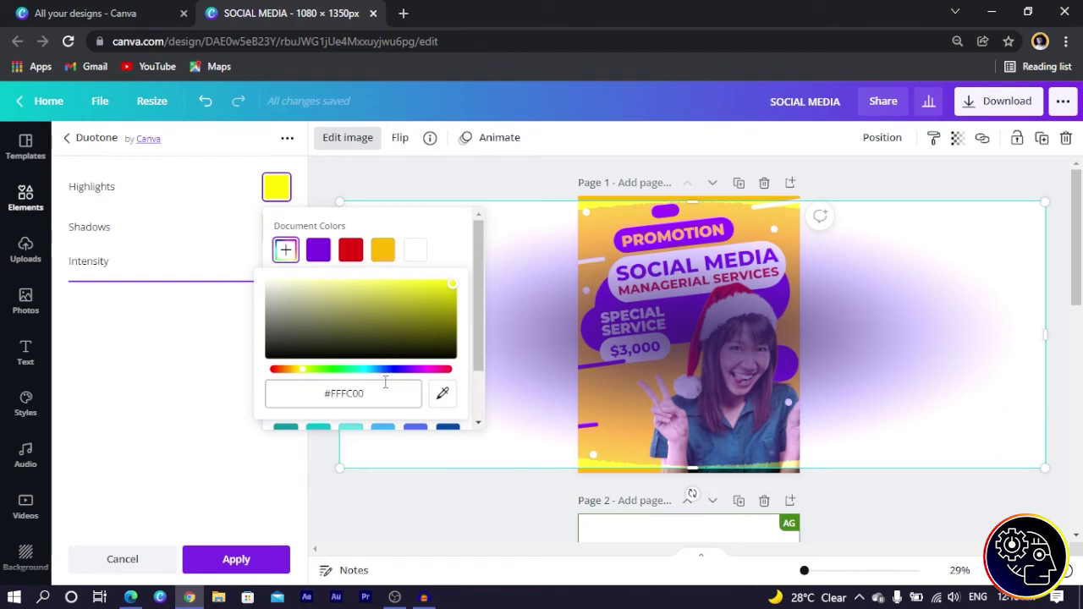
pyautogui.moveTo(324, 393); pyautogui.dragTo(331, 394)
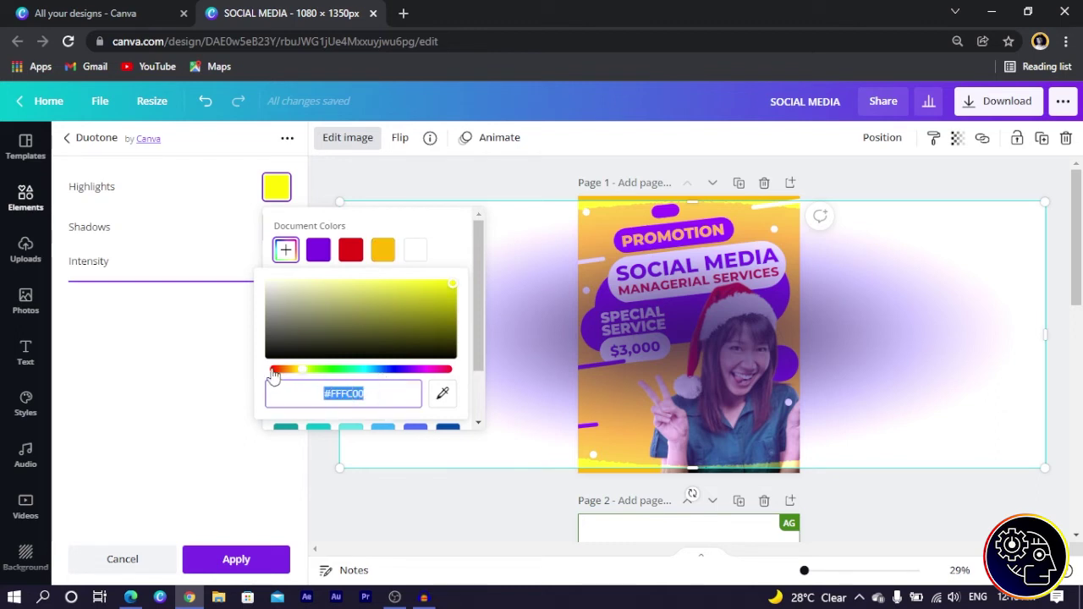
# Step: Set the duotone shadows to #FFFC00 and apply the yellow duotone
pyautogui.click(121, 356)
pyautogui.click(276, 229)
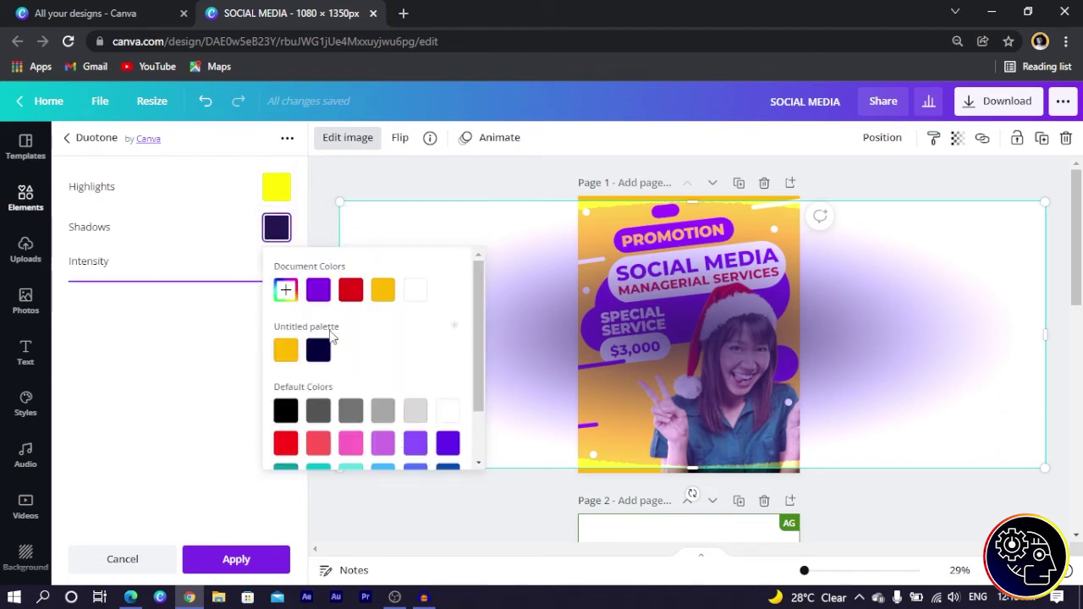
pyautogui.click(286, 292)
pyautogui.write('#FFFC00')
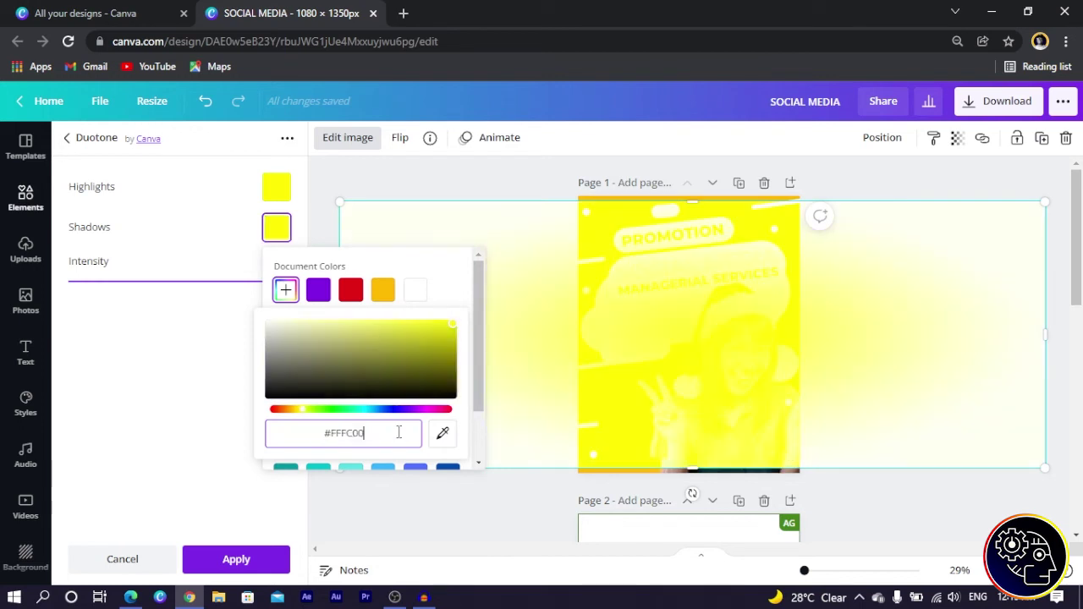
pyautogui.click(242, 561)
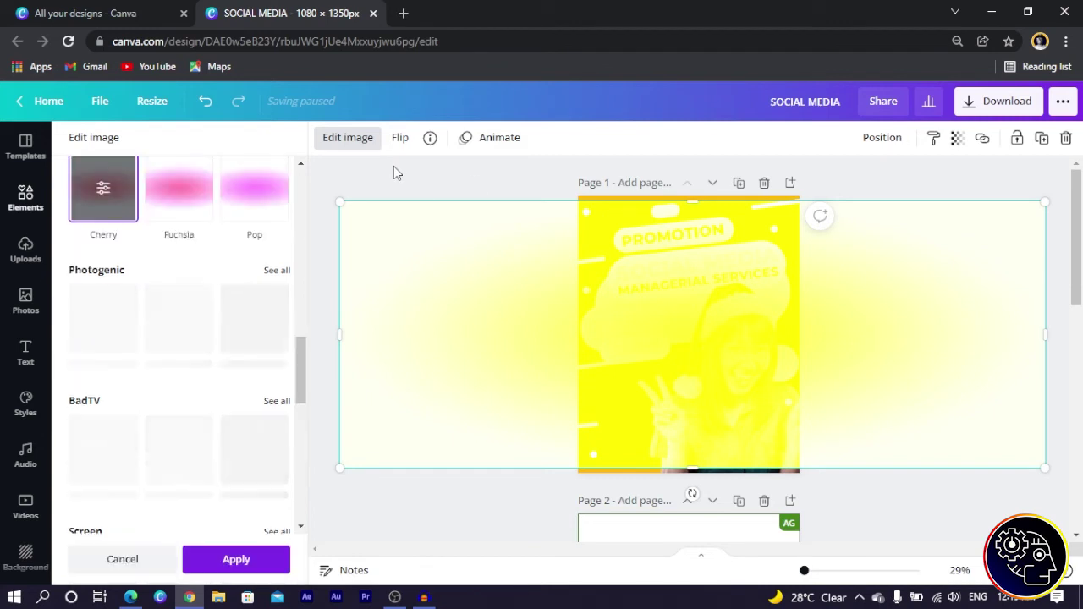
pyautogui.click(10, 207)
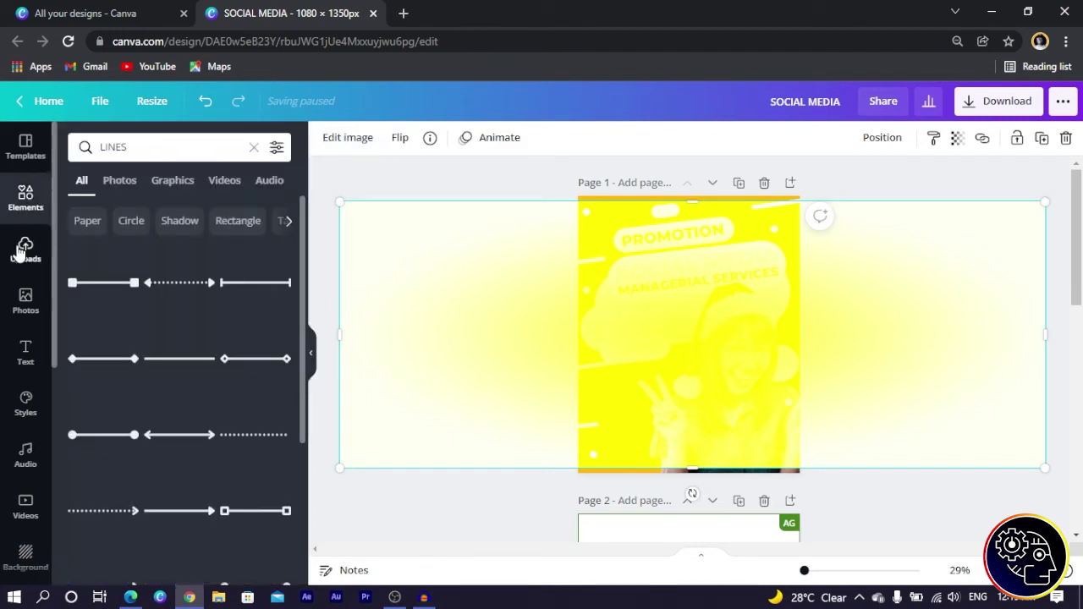
# Step: Search the elements library for 'LOGO'
pyautogui.click(25, 208)
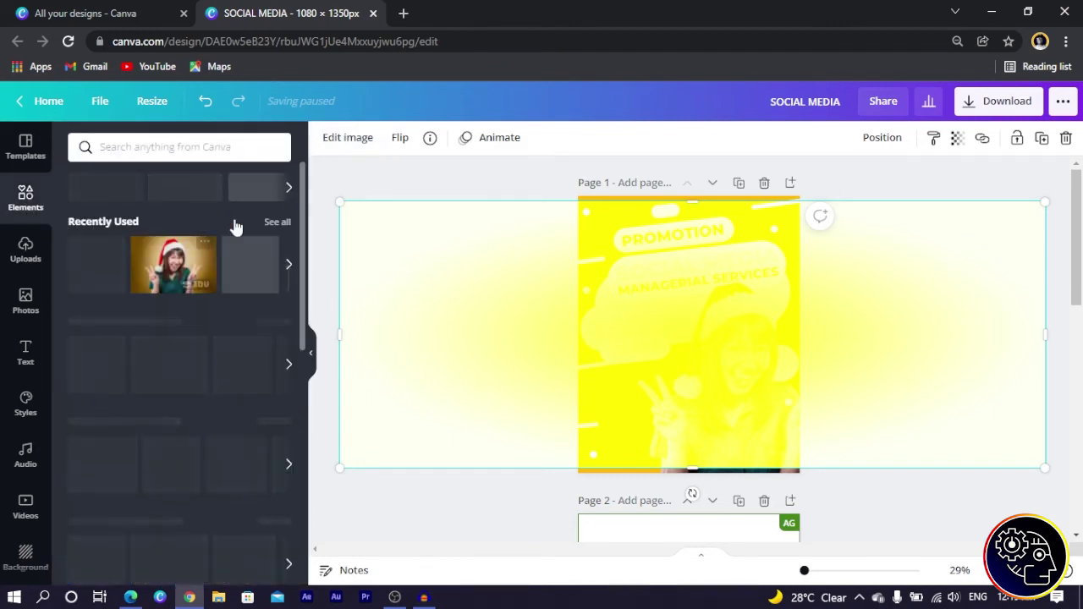
pyautogui.click(157, 151)
pyautogui.write('LOGO')
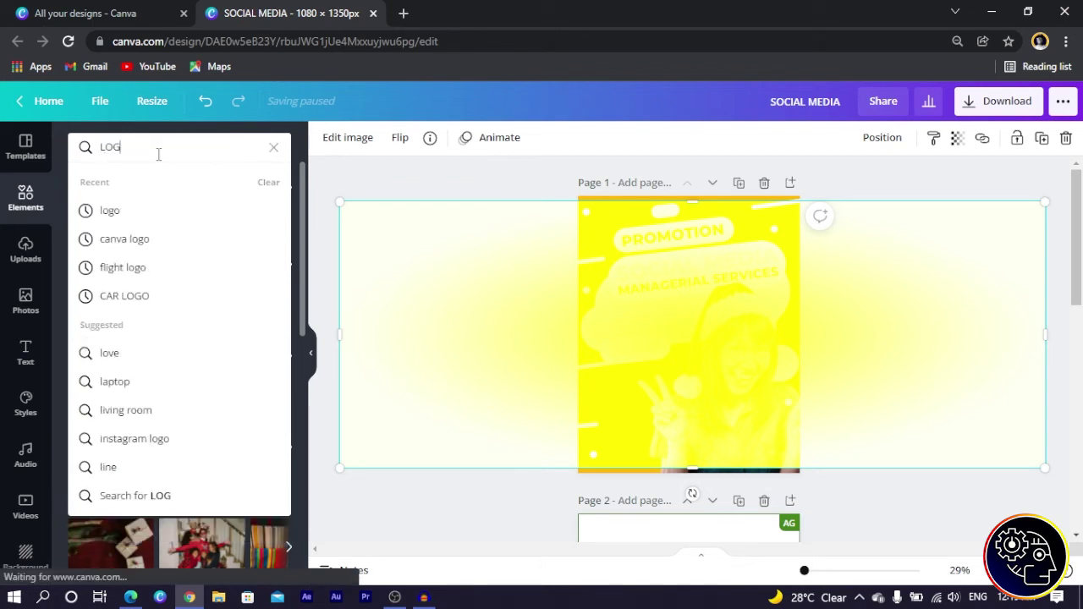
pyautogui.press('Return')
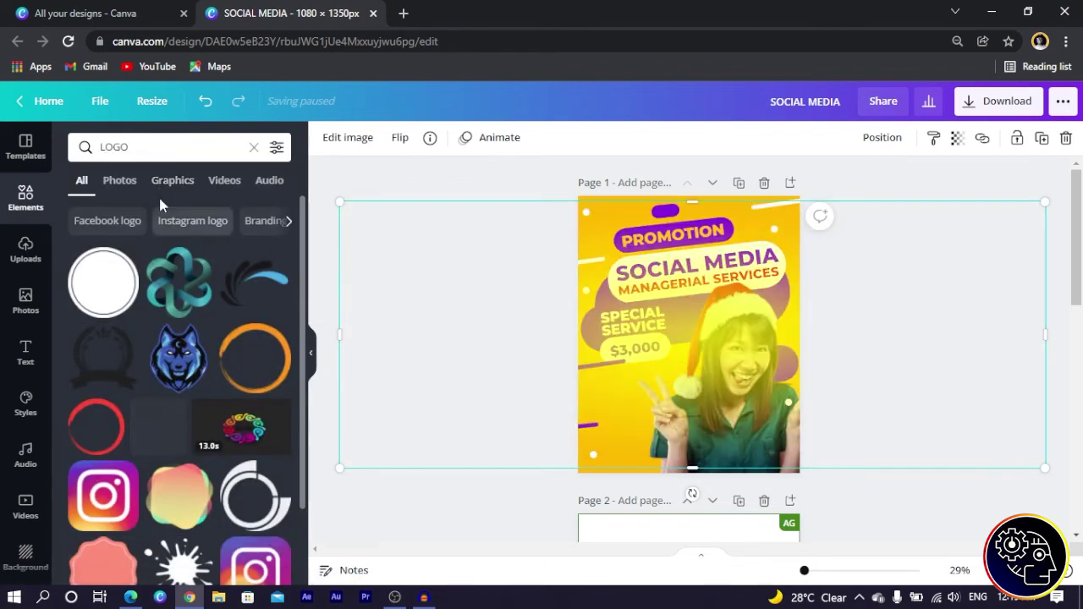
# Step: Send the photo to back, lock it, and add a purple accent line at the left edge
pyautogui.rightClick(708, 341)
pyautogui.click(769, 324)
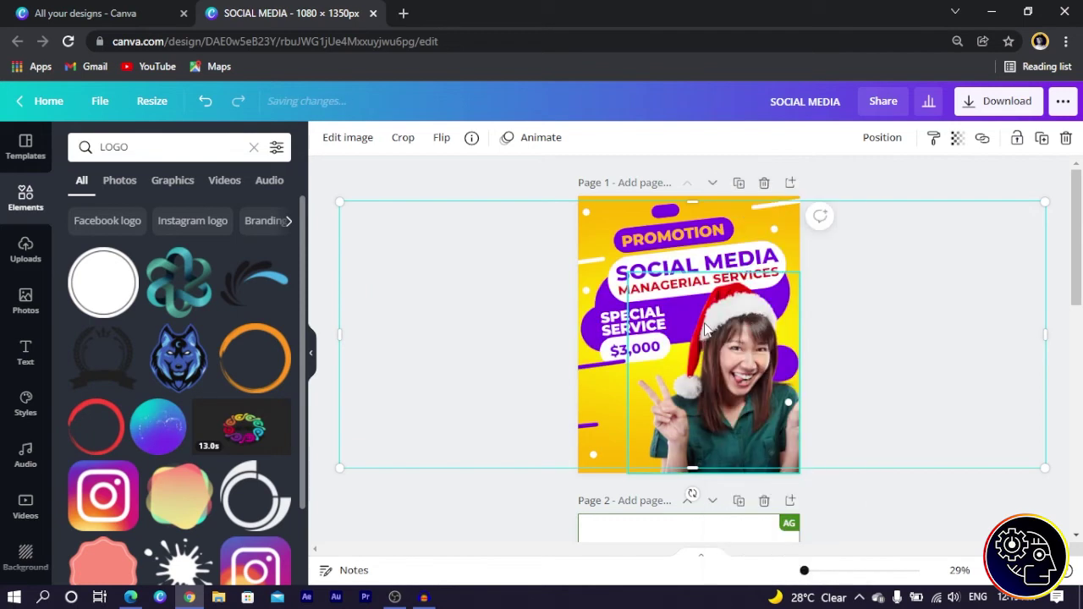
pyautogui.click(549, 192)
pyautogui.click(898, 219)
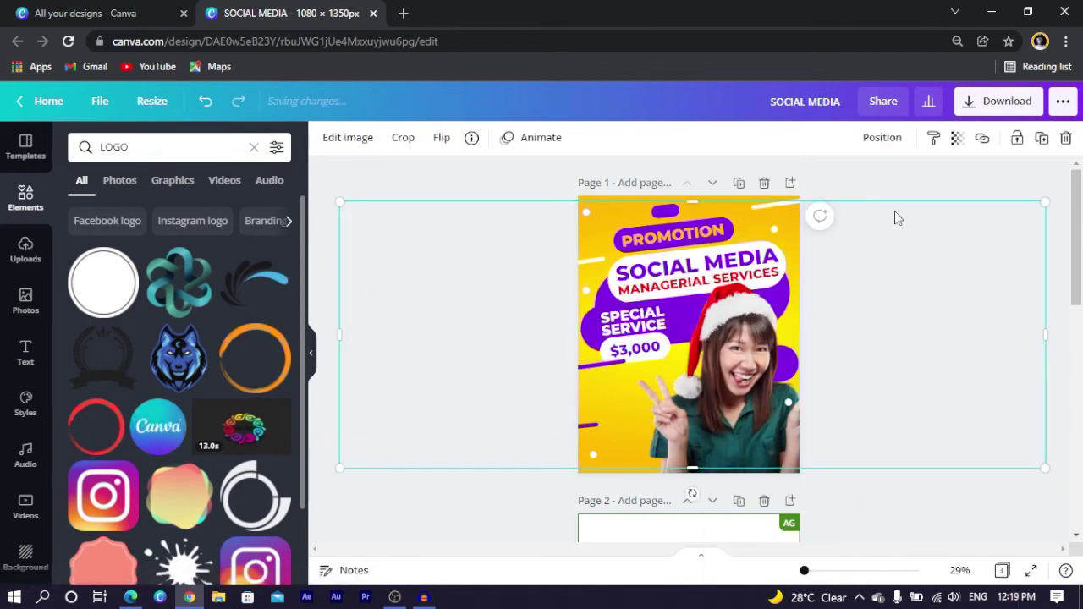
pyautogui.click(1017, 141)
pyautogui.click(369, 305)
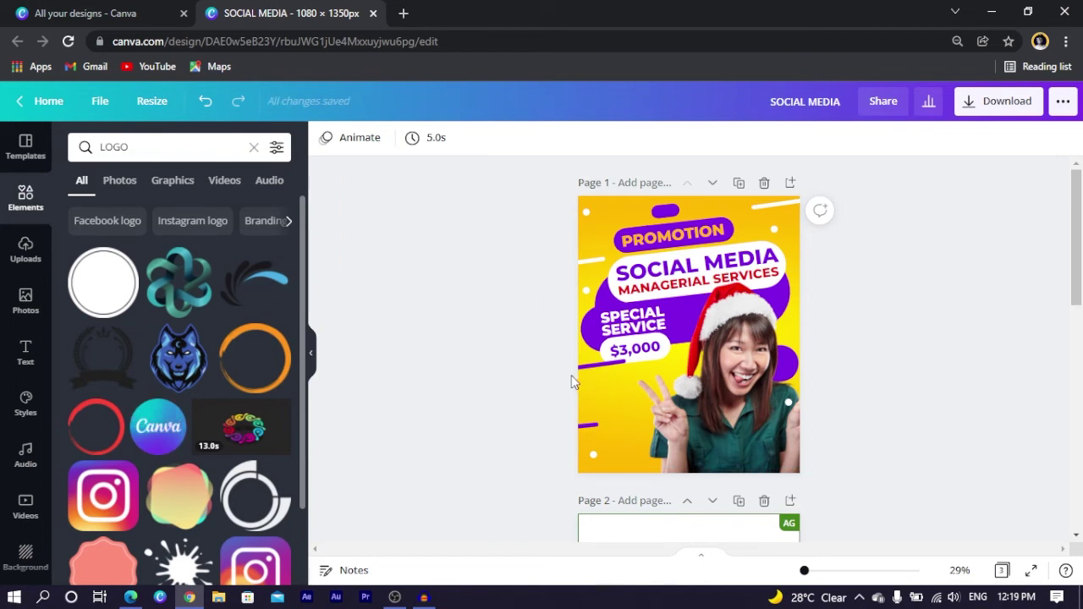
pyautogui.moveTo(582, 374); pyautogui.dragTo(623, 403)
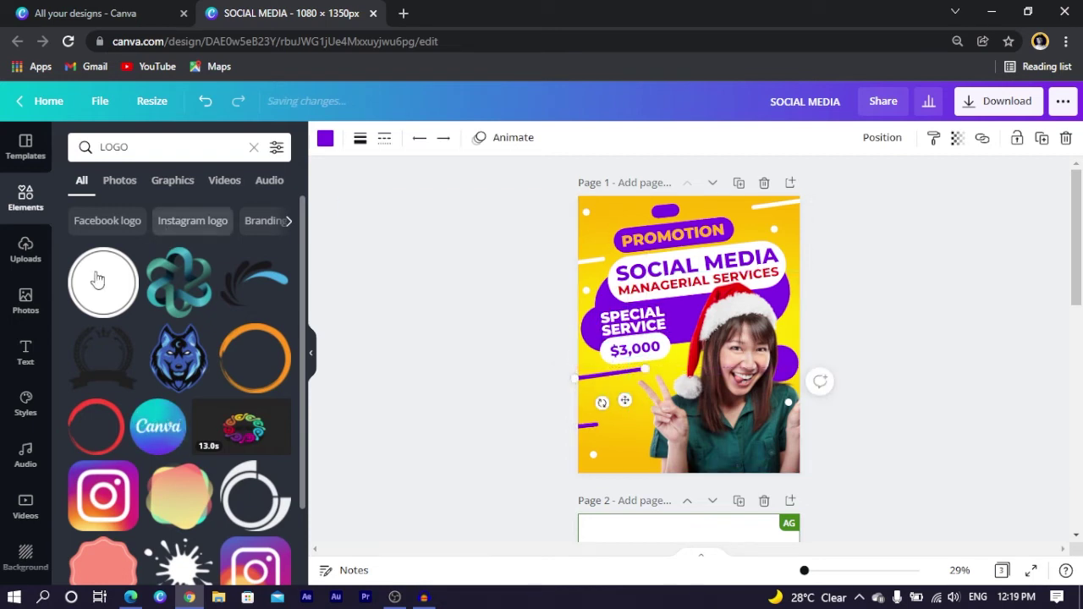
# Step: Filter the logo results to graphics and add the Co. logo to the page
pyautogui.scroll(-10, 83, 317)
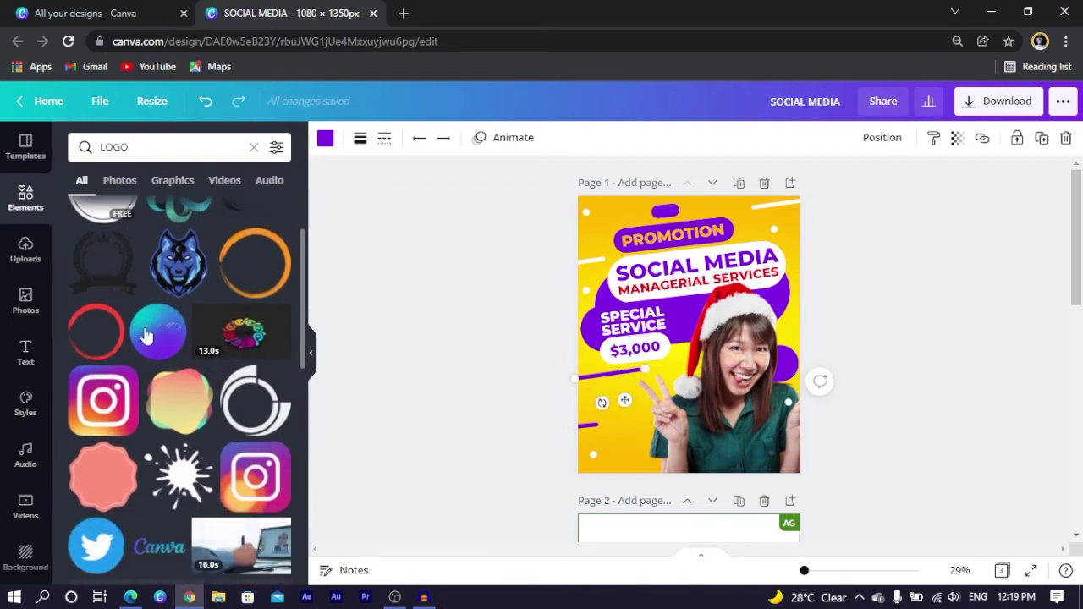
pyautogui.click(165, 183)
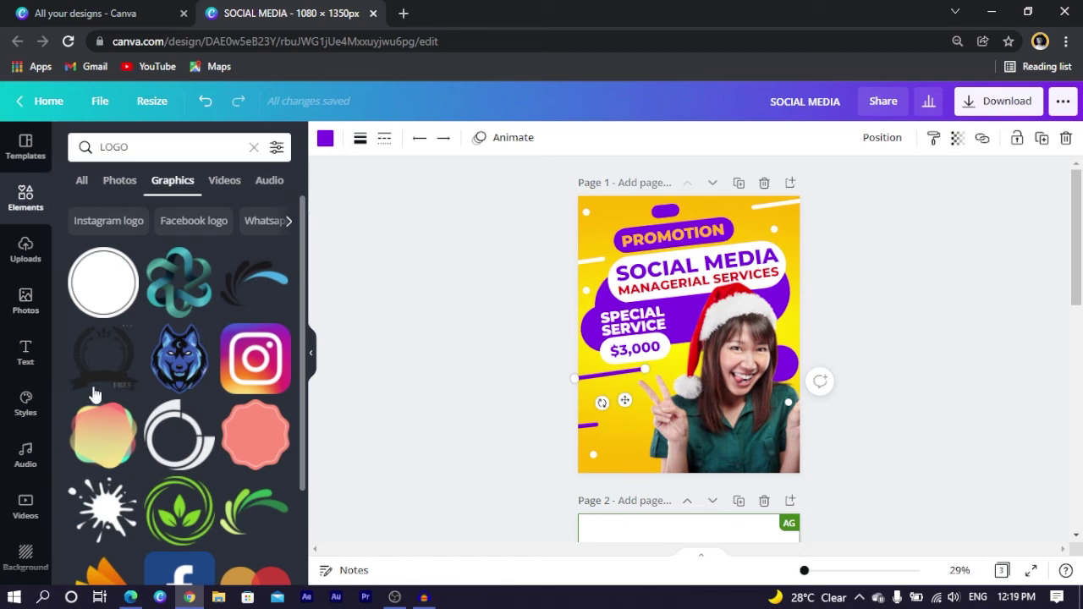
pyautogui.scroll(-2, 123, 385)
pyautogui.scroll(-2, 114, 413)
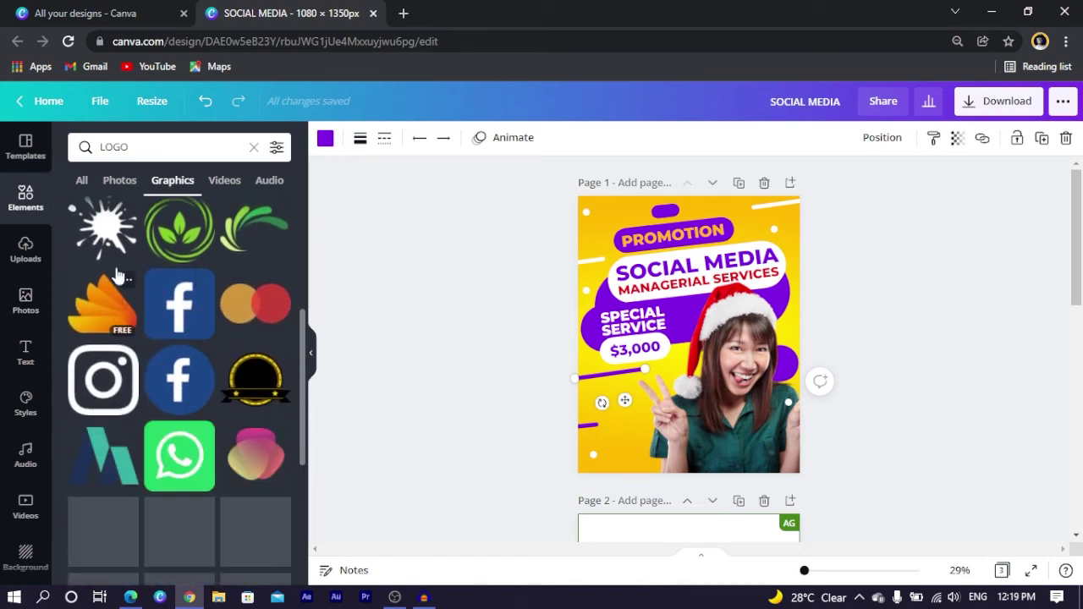
pyautogui.scroll(-5, 116, 353)
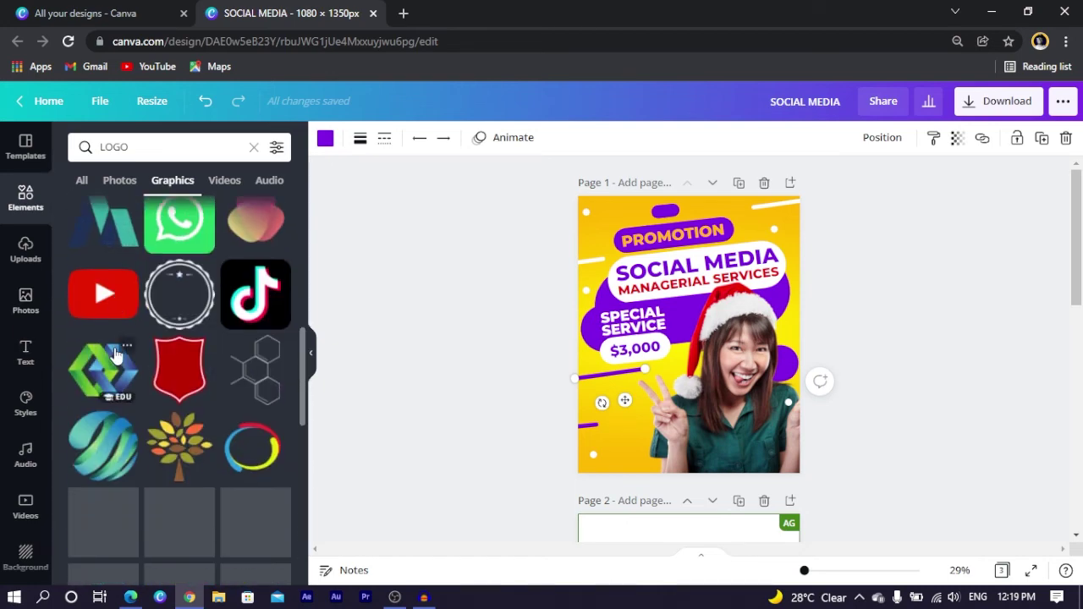
pyautogui.scroll(-2, 144, 381)
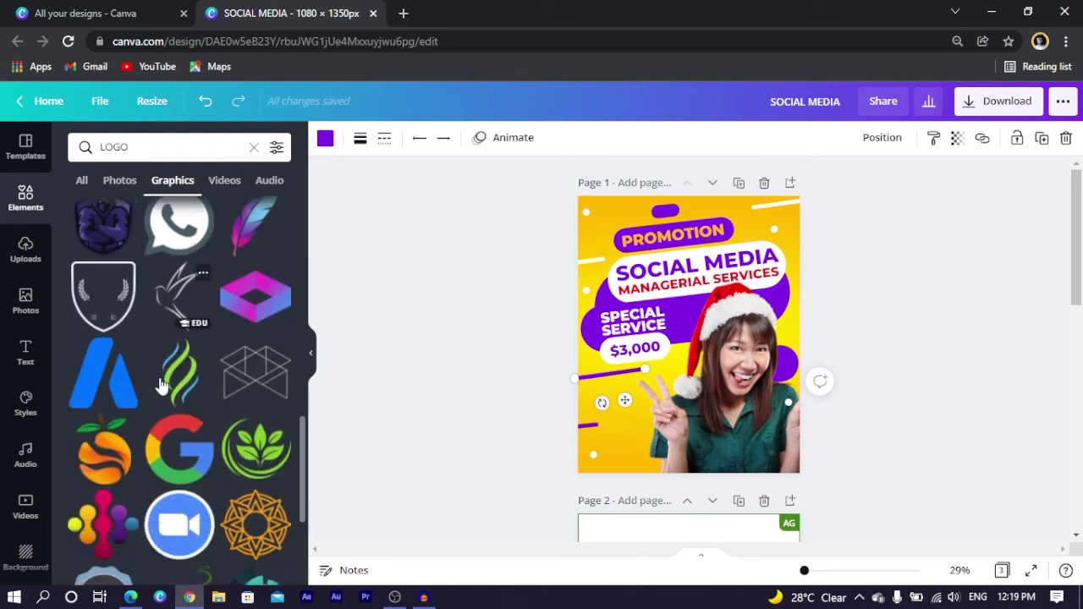
pyautogui.scroll(-2, 137, 420)
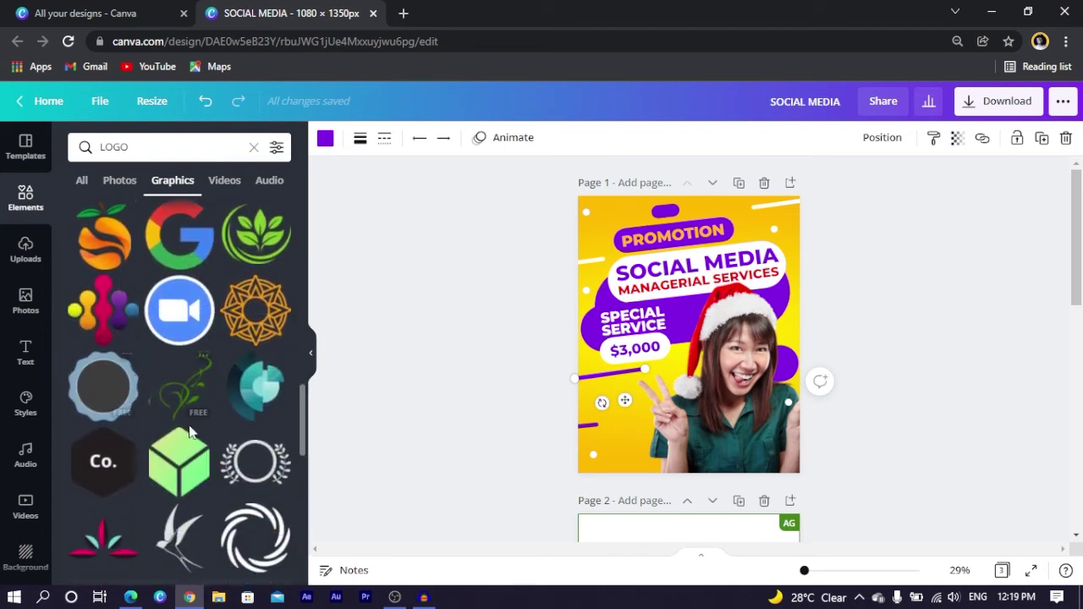
pyautogui.click(103, 461)
# Step: Shrink the Co. logo to about 84 × 92 and move it to the bottom-left corner
pyautogui.moveTo(732, 289); pyautogui.dragTo(672, 353)
pyautogui.moveTo(671, 410); pyautogui.dragTo(616, 494)
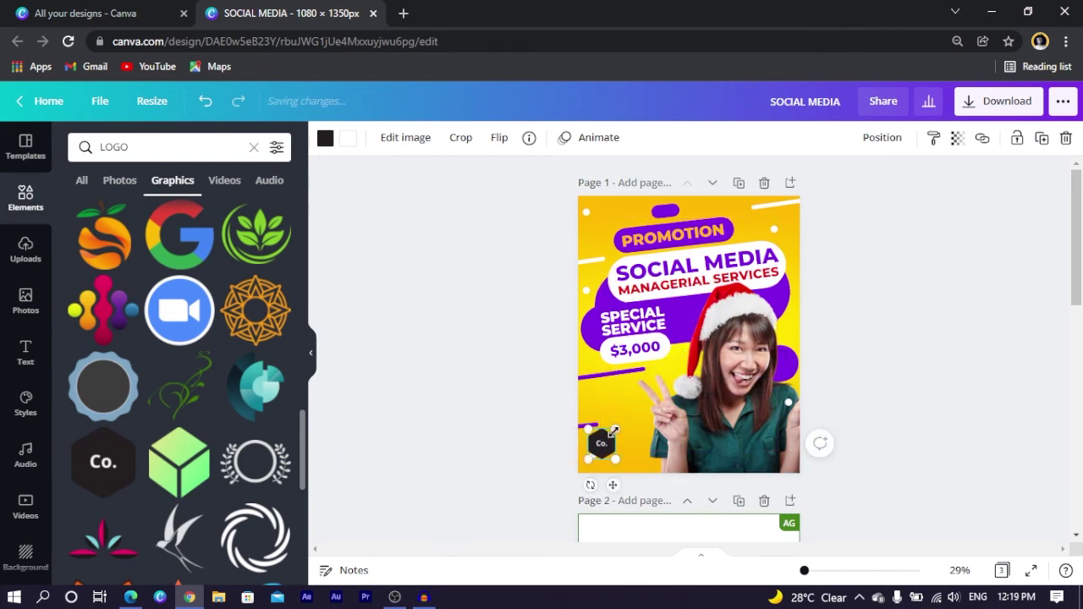
pyautogui.moveTo(615, 437); pyautogui.dragTo(598, 441)
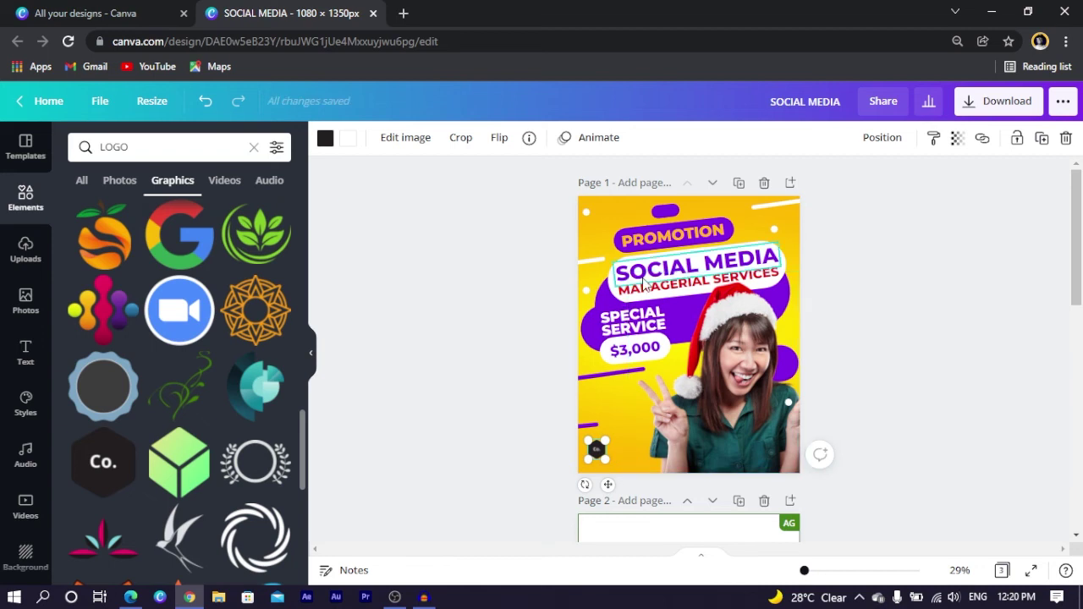
# Step: Colour the logo's hexagon purple and its lettering orange
pyautogui.click(325, 138)
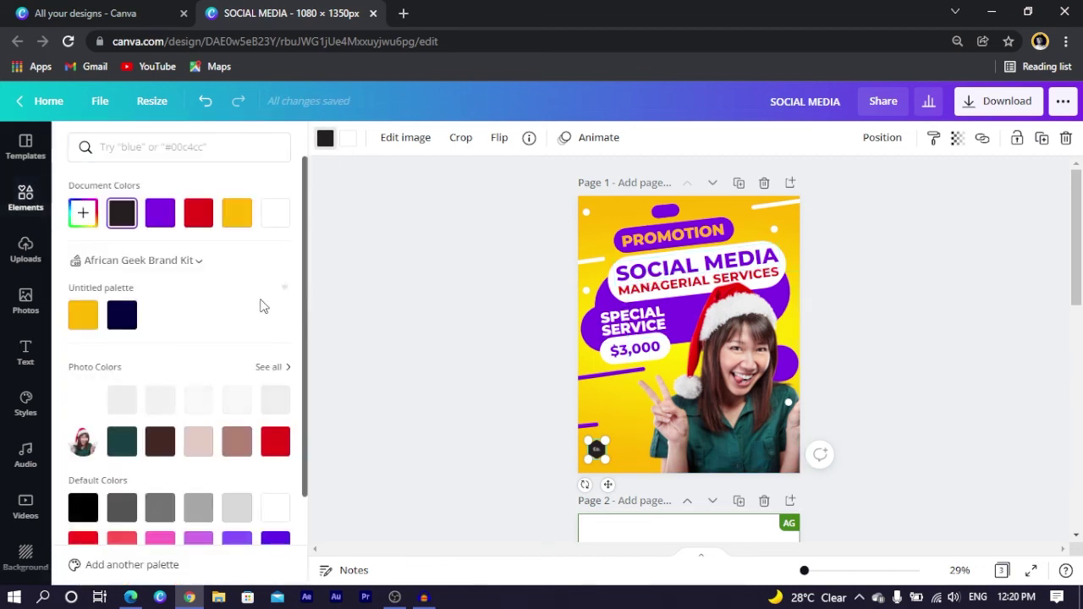
pyautogui.click(153, 214)
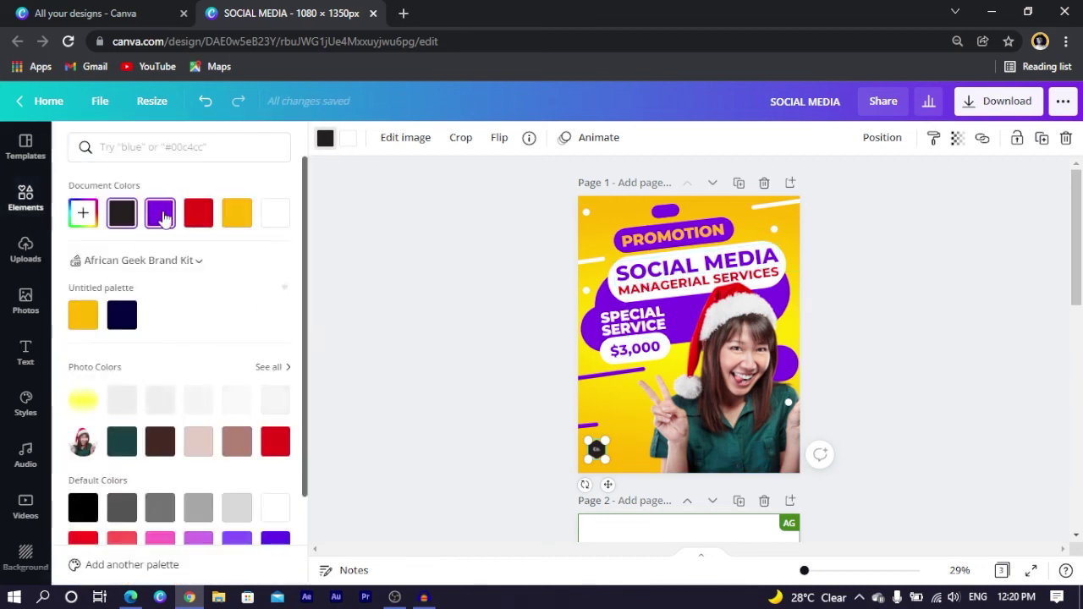
pyautogui.click(404, 356)
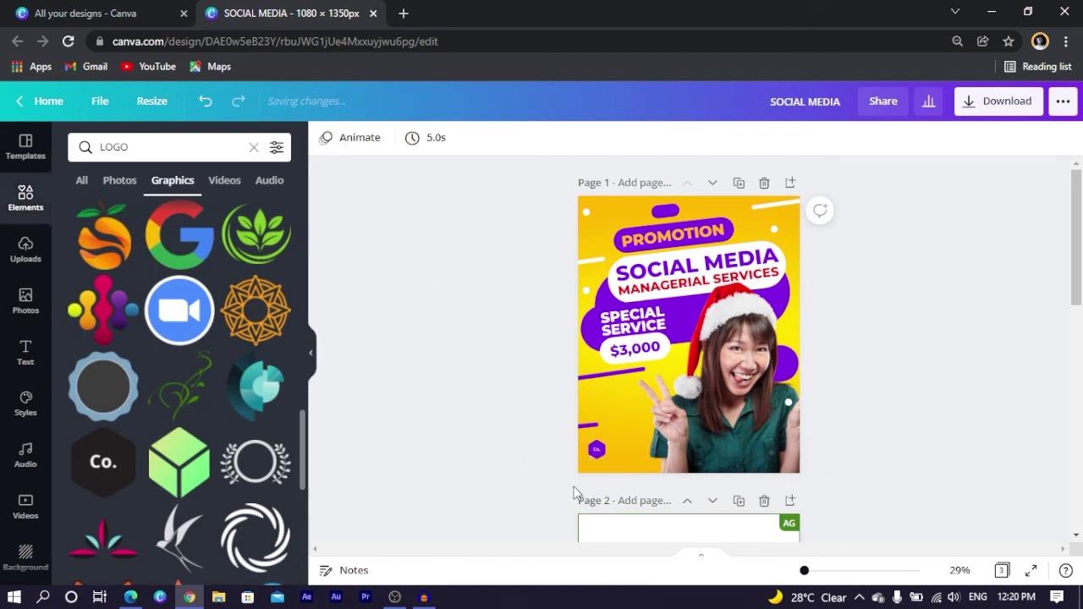
pyautogui.click(596, 449)
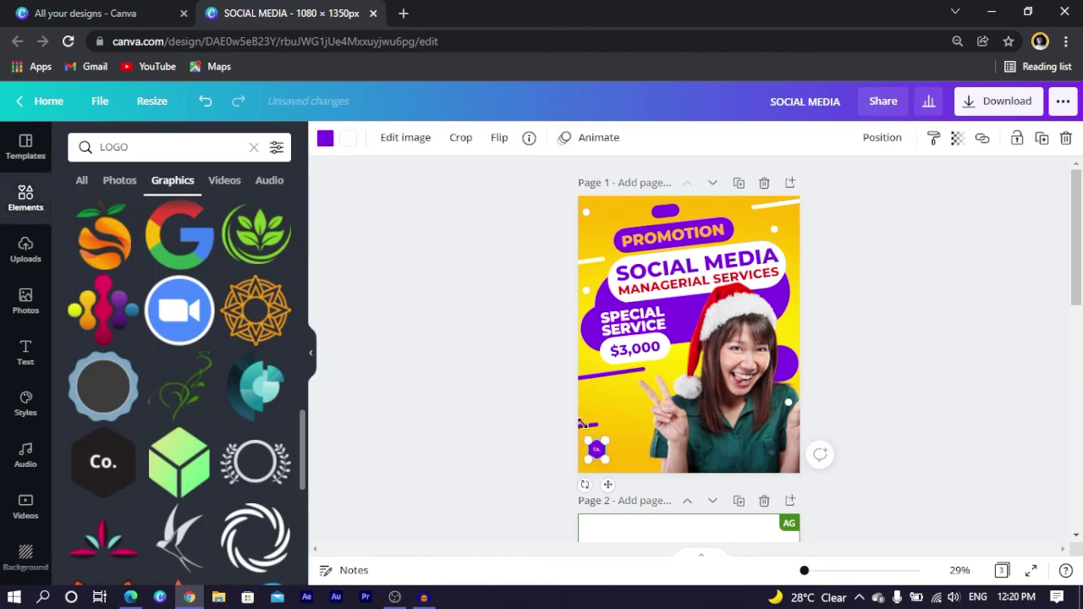
pyautogui.click(347, 139)
pyautogui.click(198, 214)
pyautogui.click(500, 365)
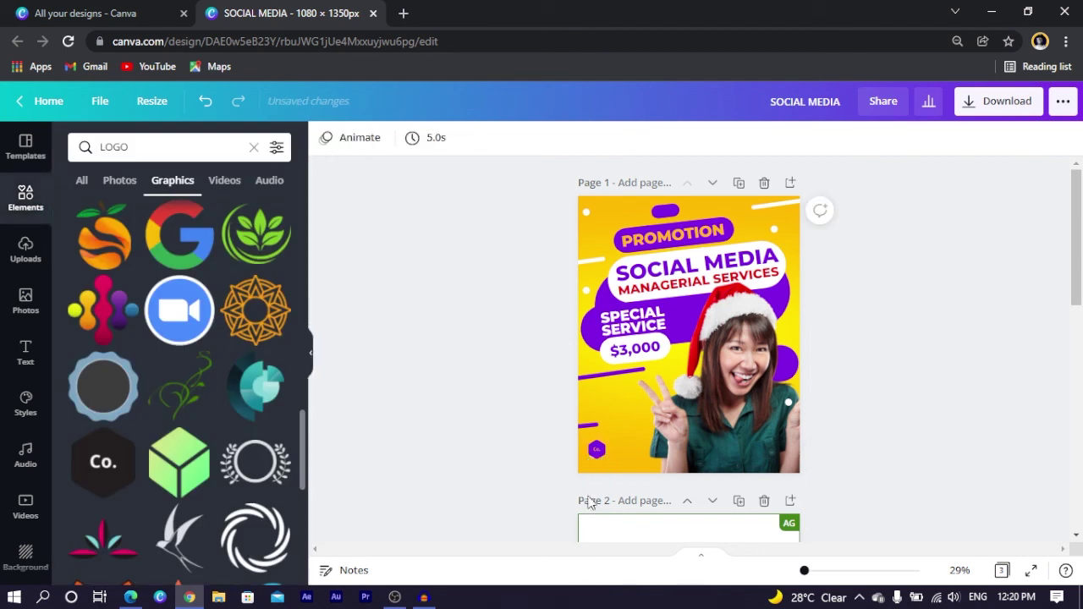
# Step: Nudge the Co. logo slightly down and right in the corner
pyautogui.click(599, 453)
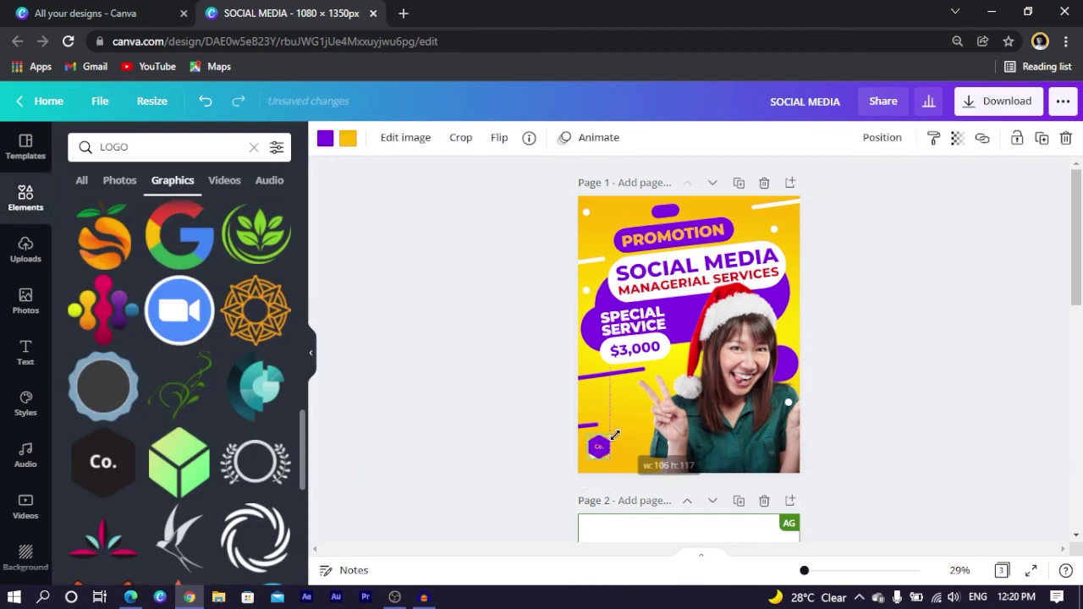
pyautogui.click(573, 460)
pyautogui.moveTo(598, 458); pyautogui.dragTo(603, 462)
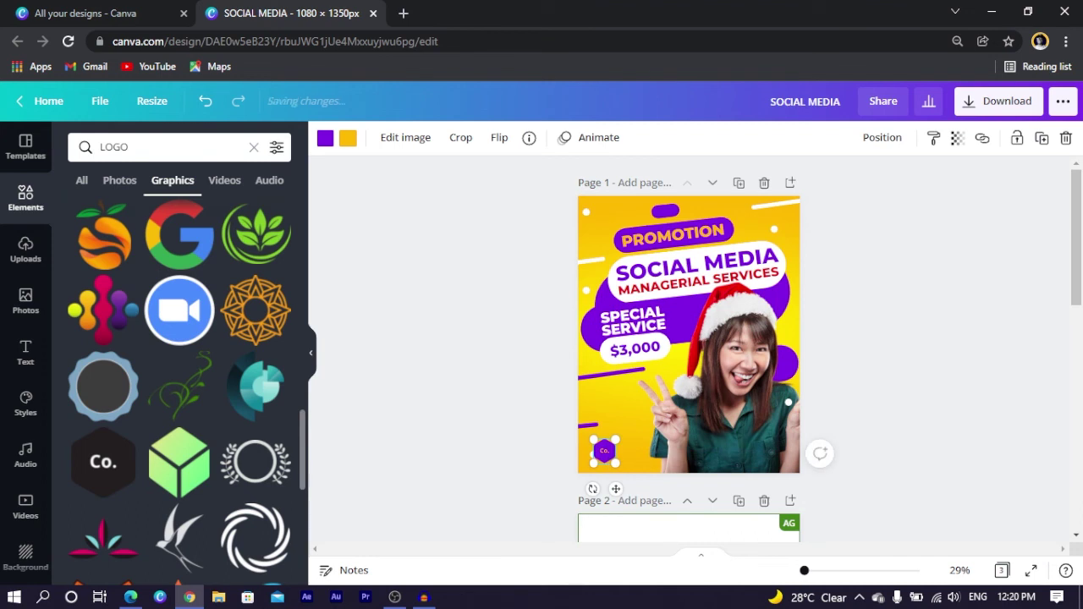
pyautogui.click(394, 597)
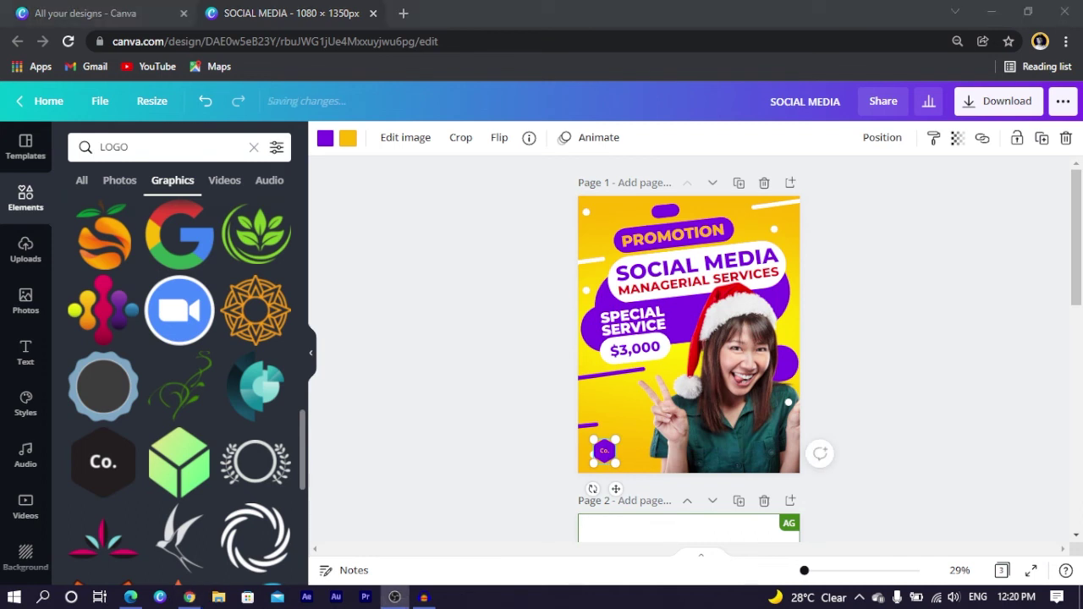